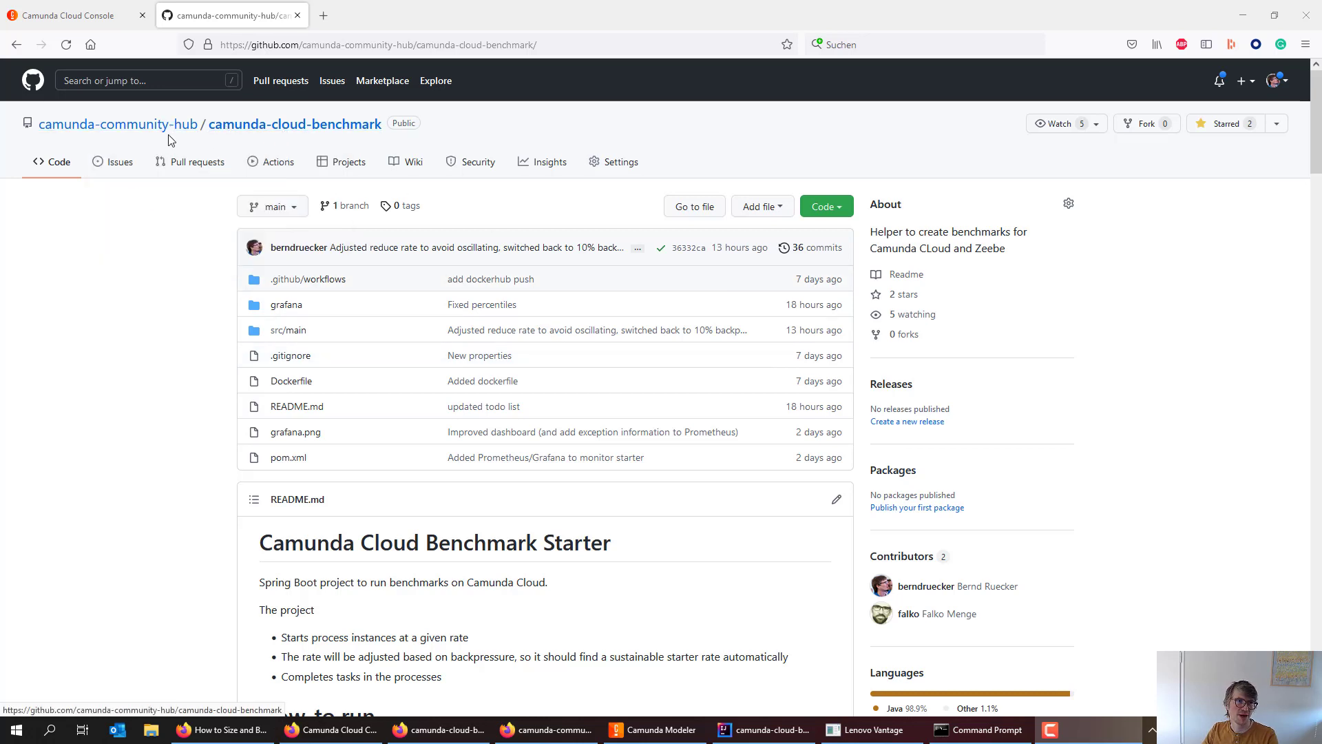
- Show the benchmark cluster's API client credentials in Camunda Cloud Console, then switch to IntelliJ
{"action": "mouse_move", "coordinate": [147, 133]}
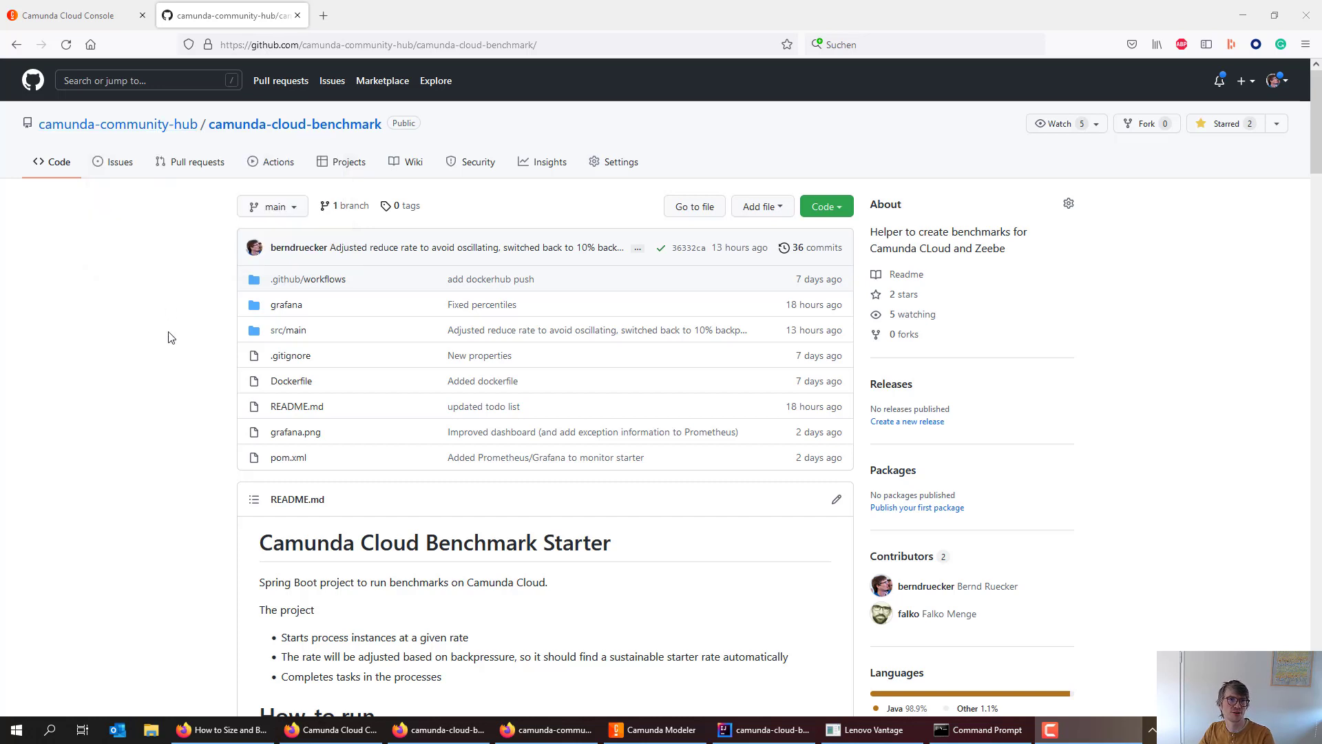
{"action": "left_click", "coordinate": [106, 20]}
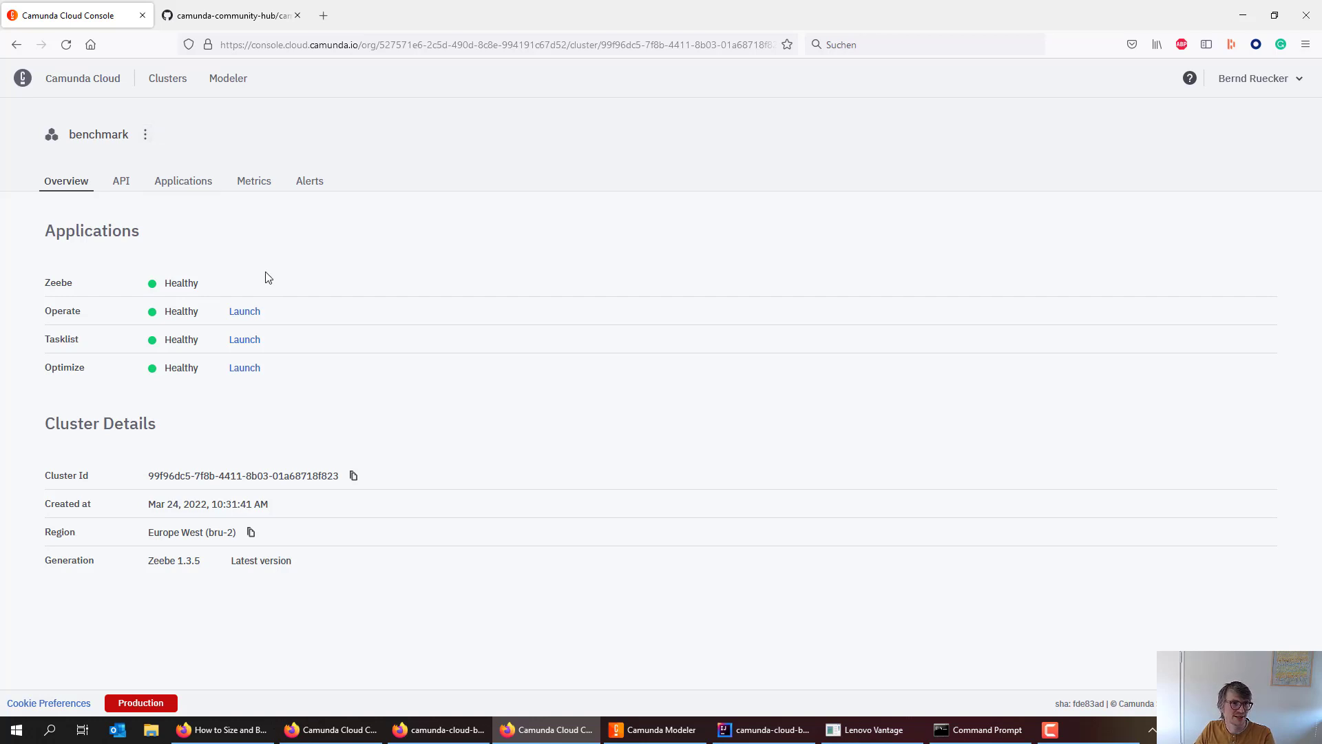
{"action": "left_click", "coordinate": [127, 187]}
{"action": "key", "text": "alt+Tab"}
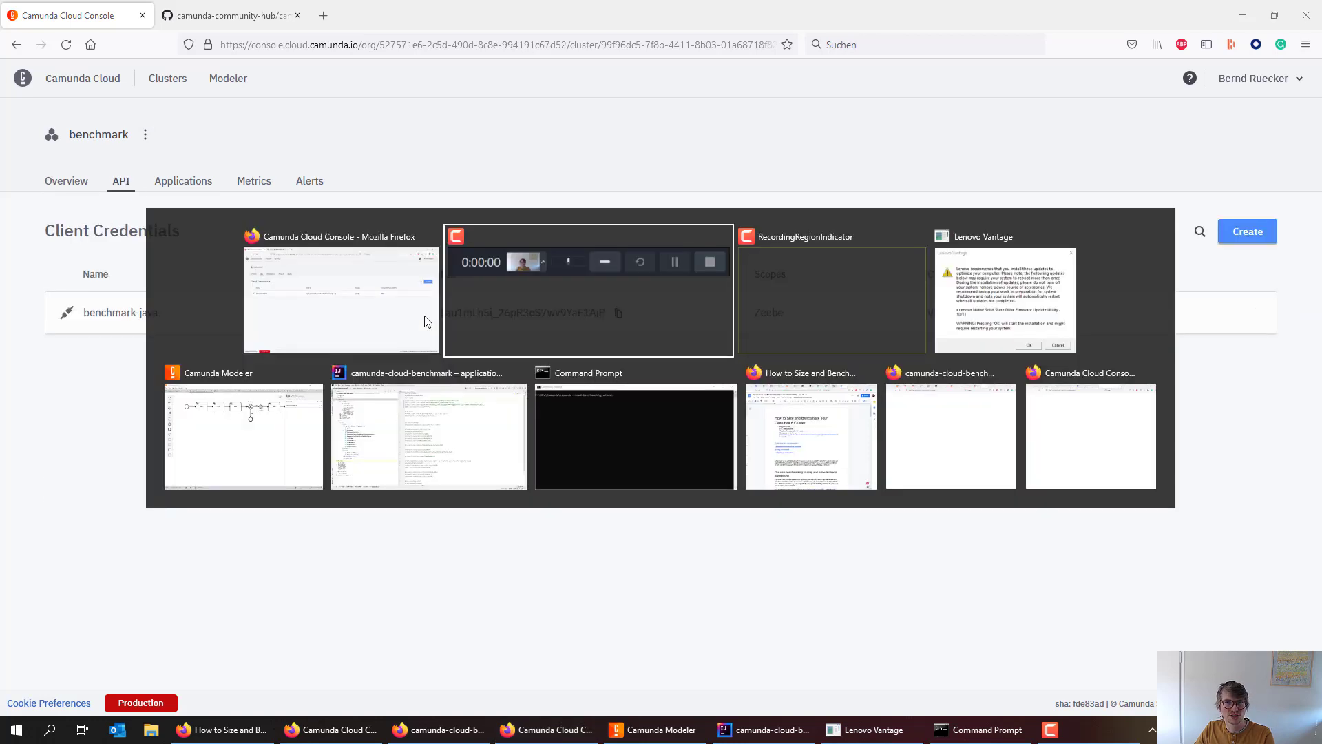
{"action": "key", "text": "alt+Tab"}
{"action": "key", "text": "alt+Tab"}
{"action": "key", "text": "alt+Tab"}
- Select application.properties in the IntelliJ project tree and collapse the grafana/provisioning folder
{"action": "left_click", "coordinate": [418, 410]}
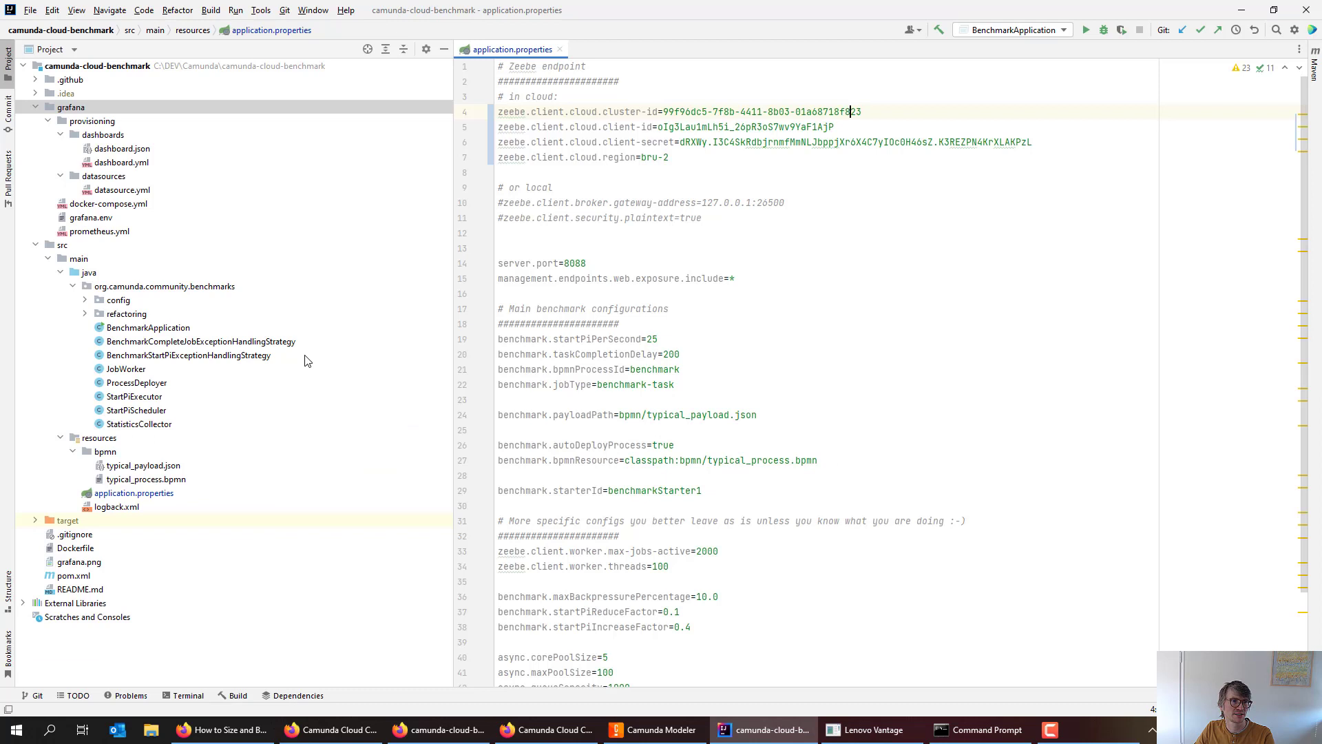
{"action": "left_click", "coordinate": [135, 495]}
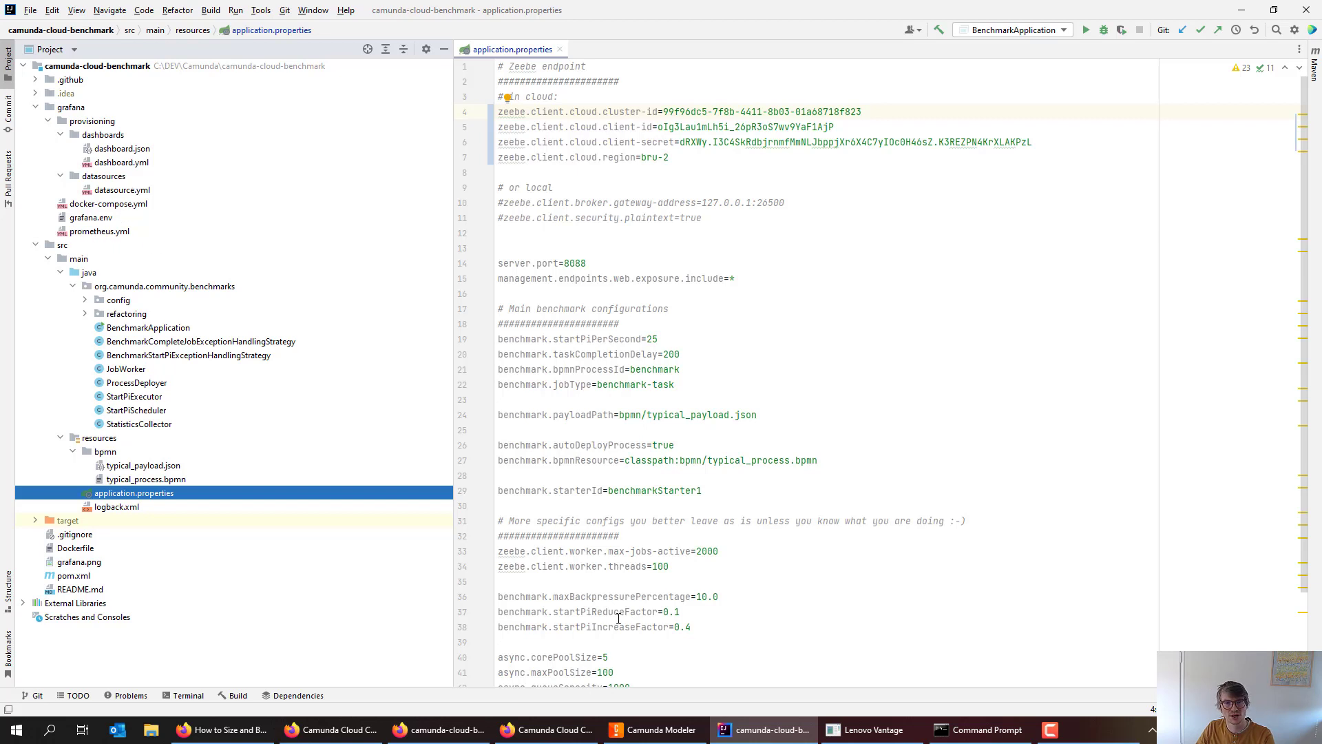
{"action": "left_click", "coordinate": [48, 122]}
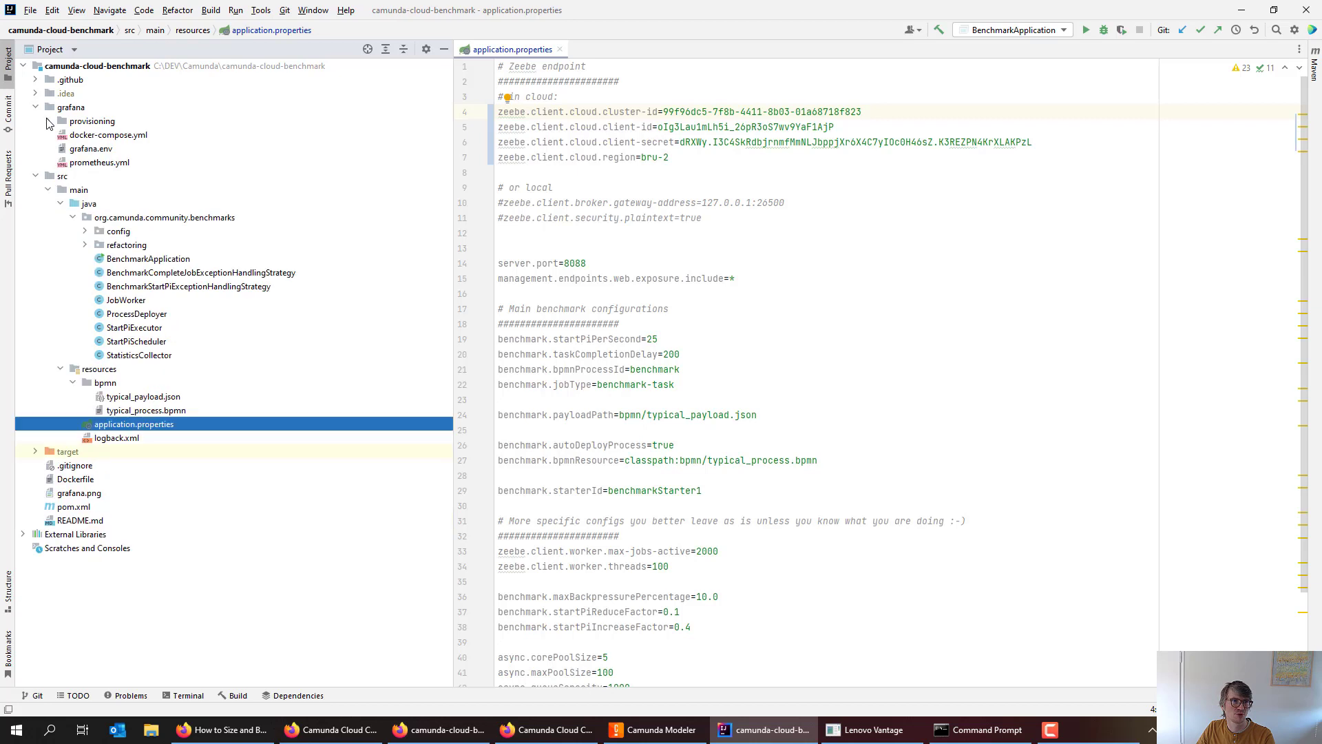
- Run 'docker compose up' in the grafana folder to create the prometheus and grafana containers
{"action": "left_click", "coordinate": [977, 730]}
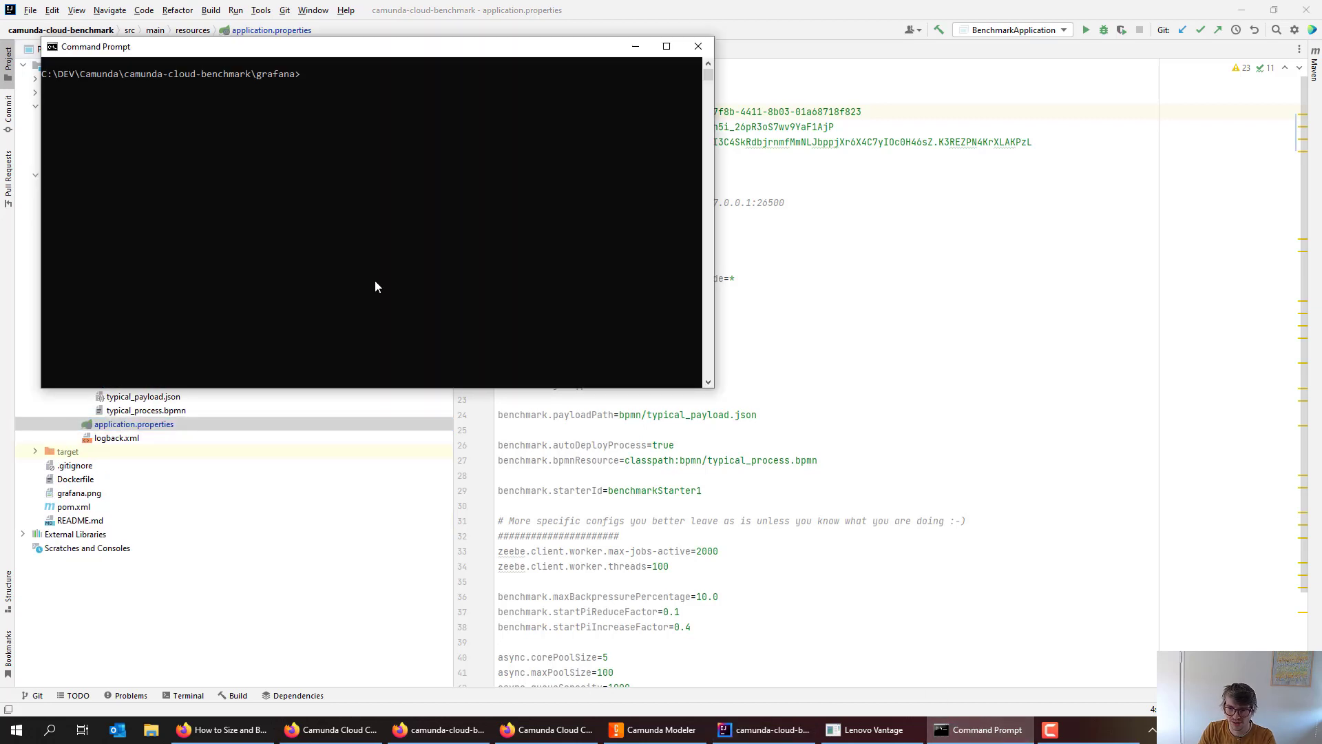
{"action": "type", "text": "docker compose up"}
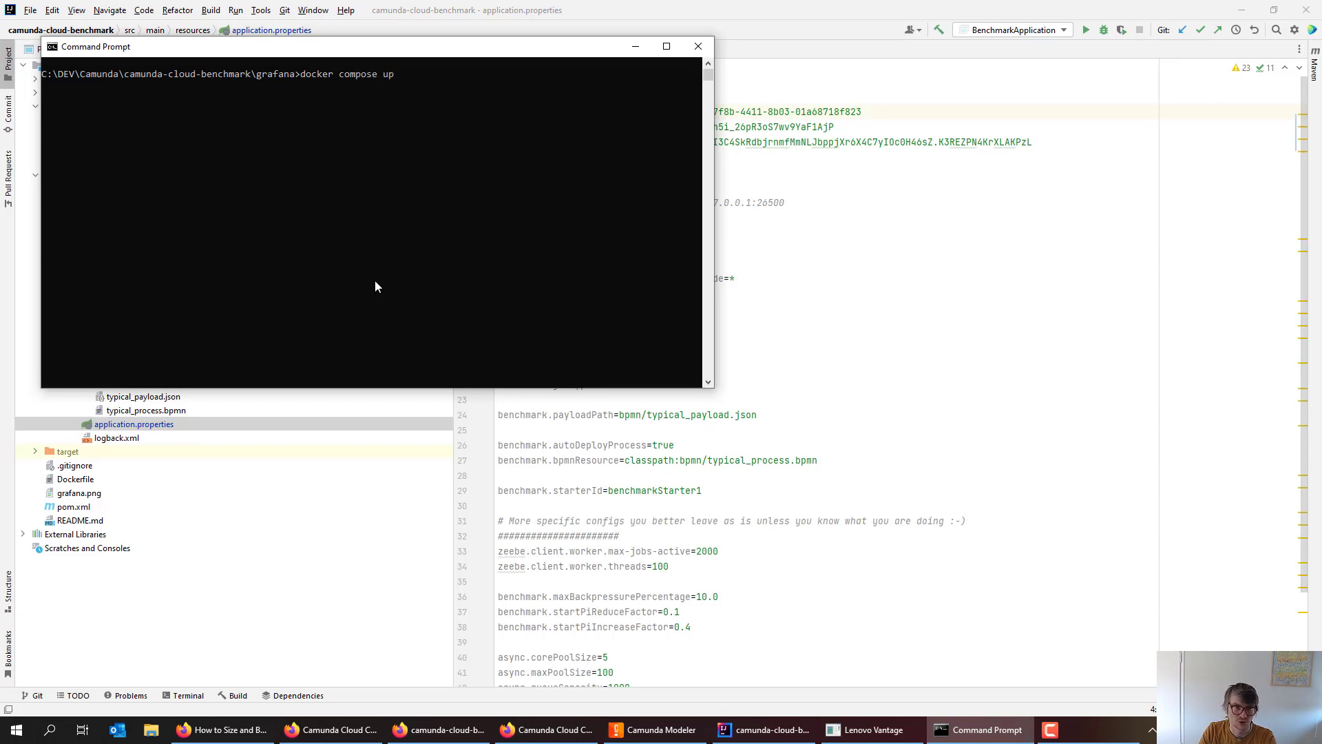
{"action": "key", "text": "Return"}
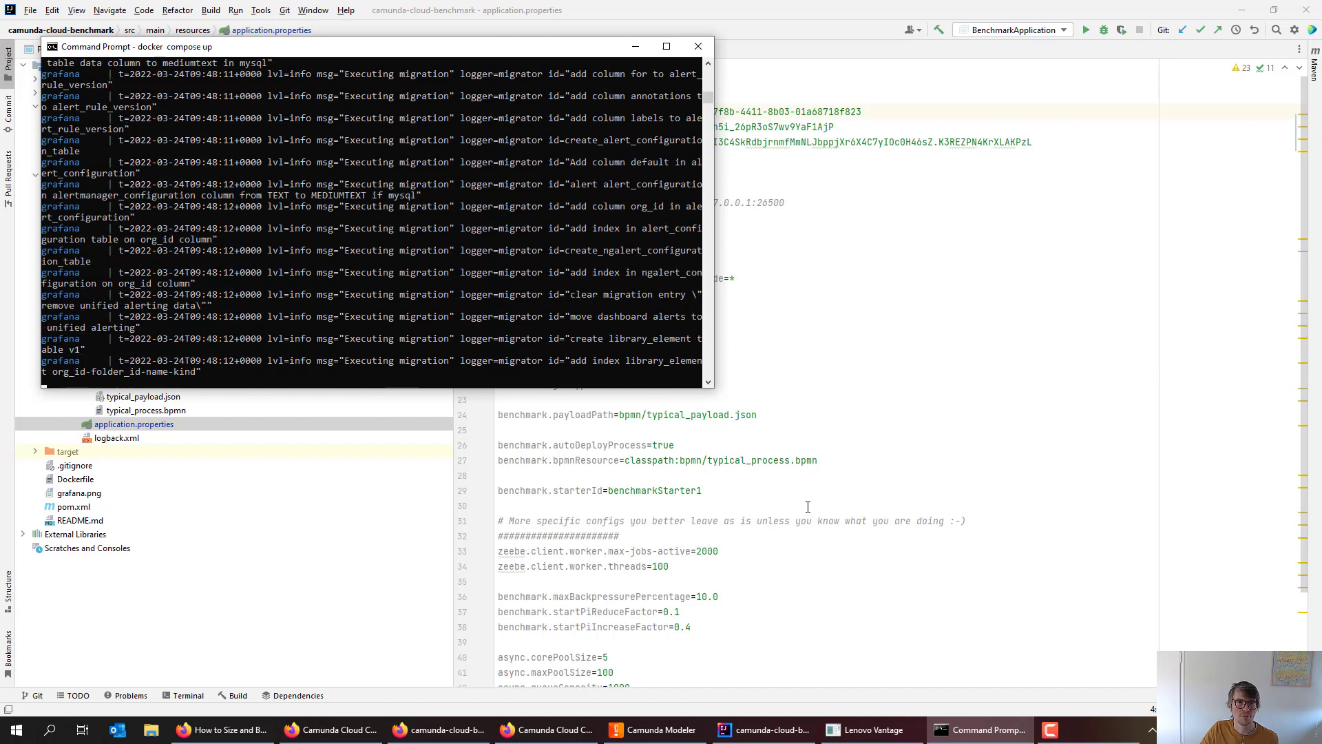
{"action": "left_click", "coordinate": [791, 478]}
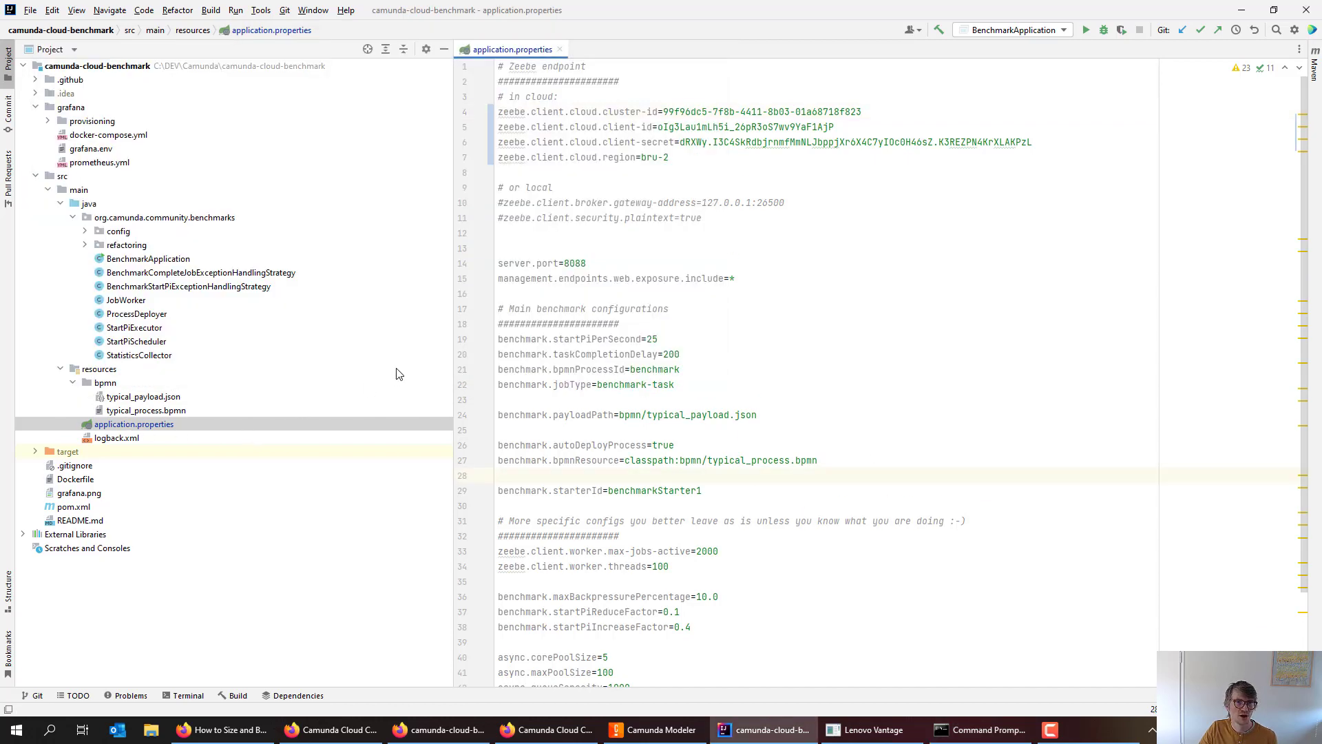
- Select the server.port value 8088 in application.properties
{"action": "left_click_drag", "start_coordinate": [589, 262], "coordinate": [564, 262]}
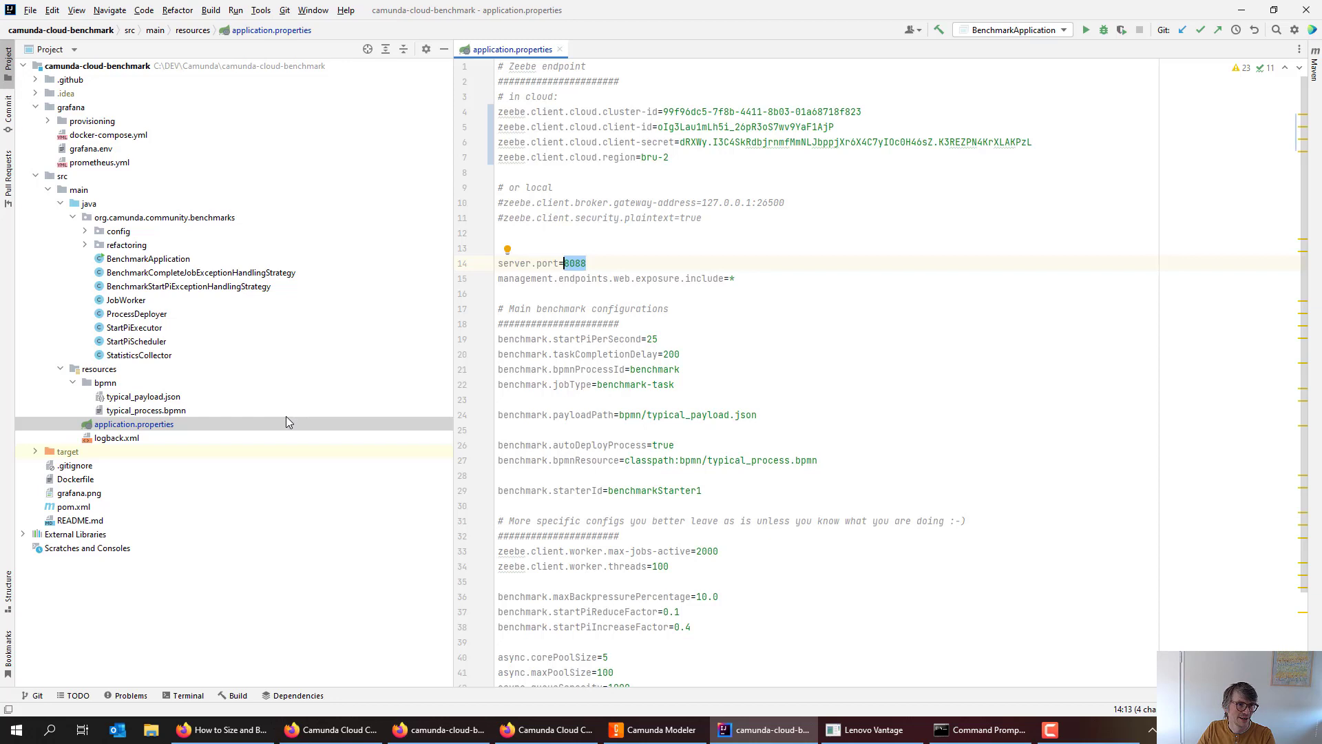
- Open Prometheus at localhost:9090 in a new Firefox tab and start another tab for localhost:3000
{"action": "left_click", "coordinate": [549, 729]}
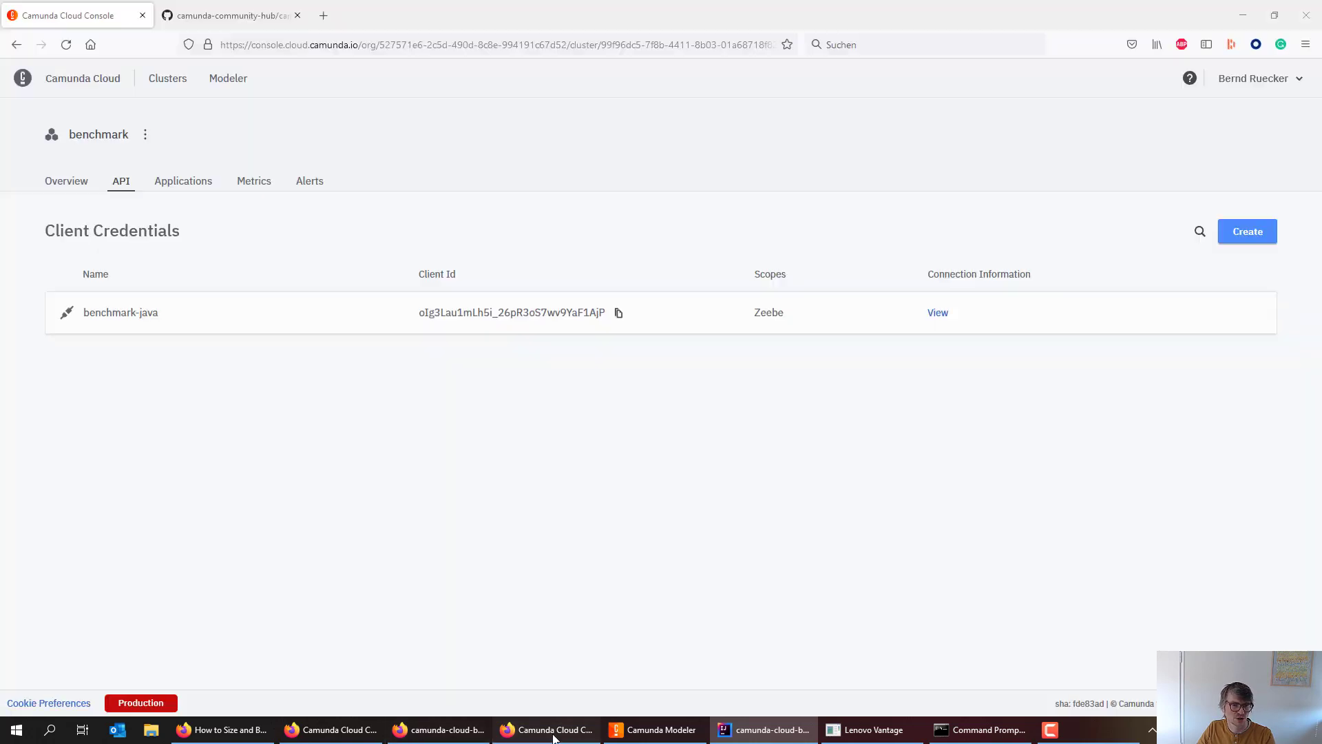
{"action": "key", "text": "ctrl+t"}
{"action": "type", "text": "localhost:8080/"}
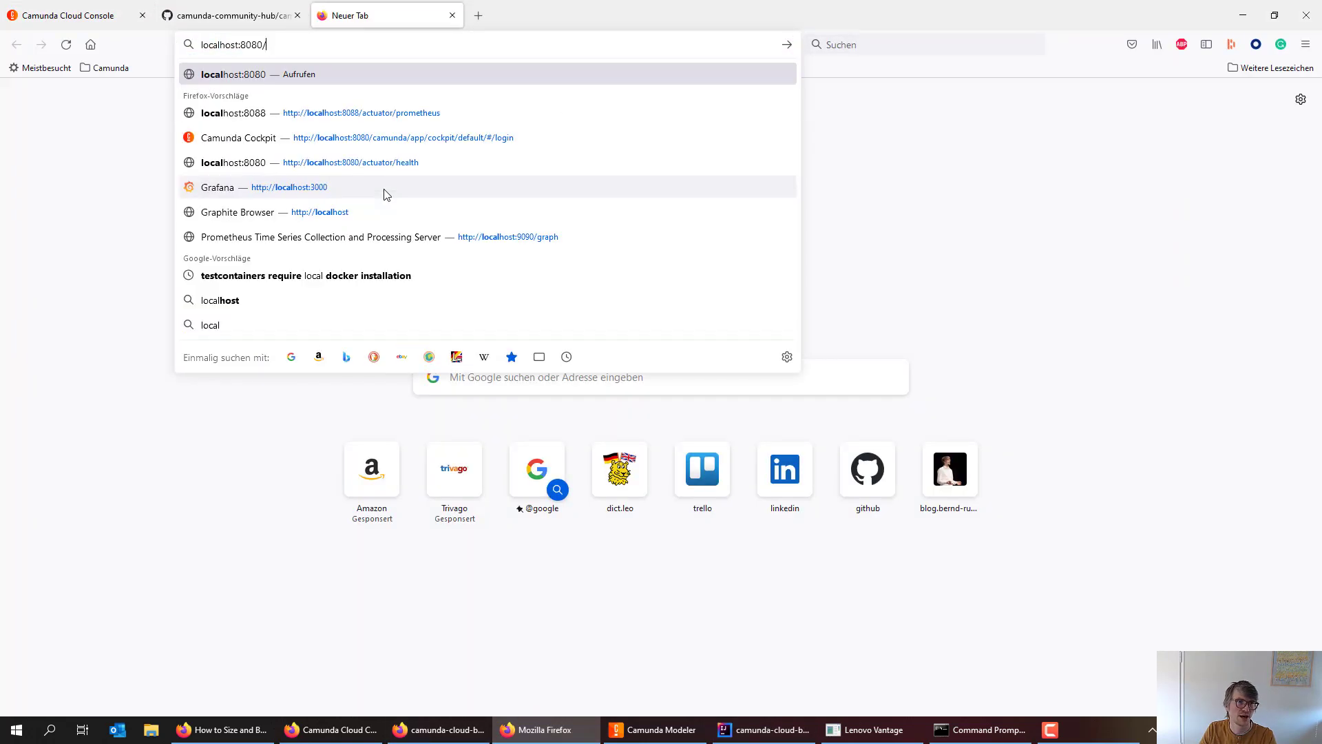
{"action": "key", "text": "ctrl+shift+Left"}
{"action": "type", "text": "9090"}
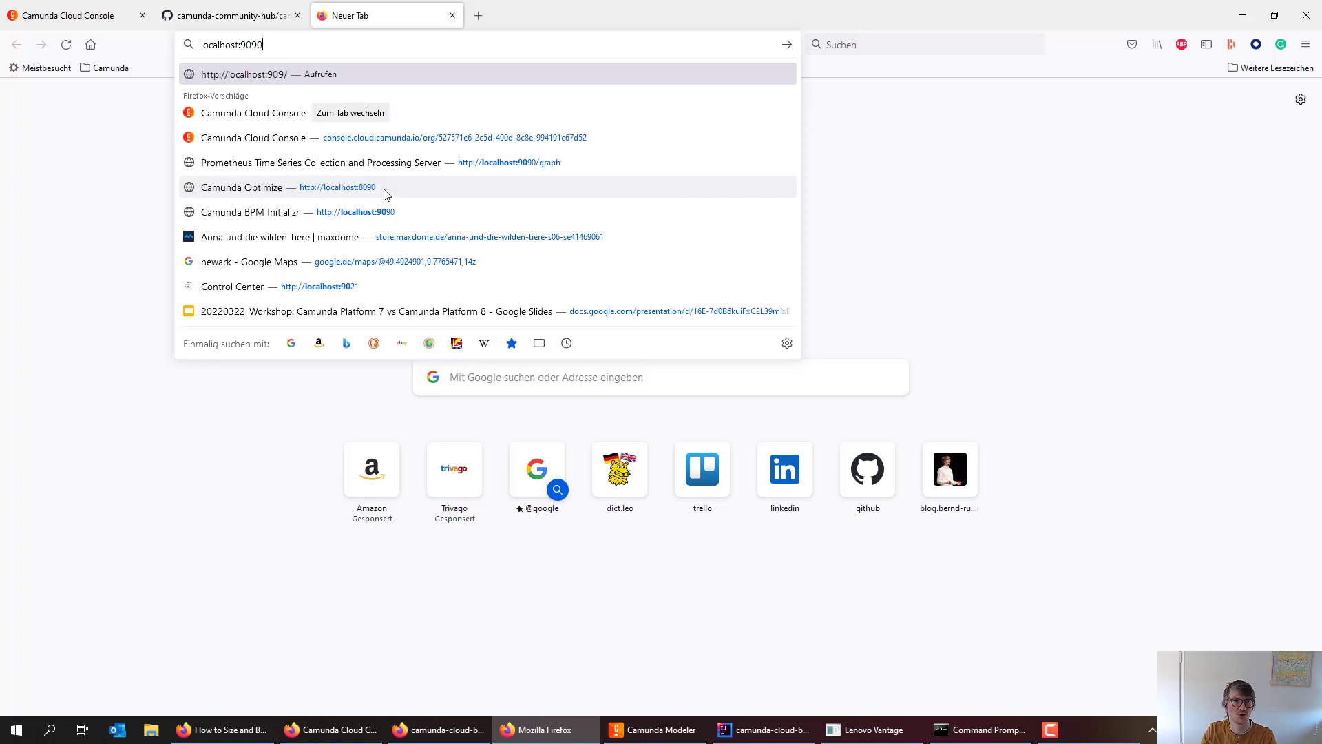
{"action": "key", "text": "Return"}
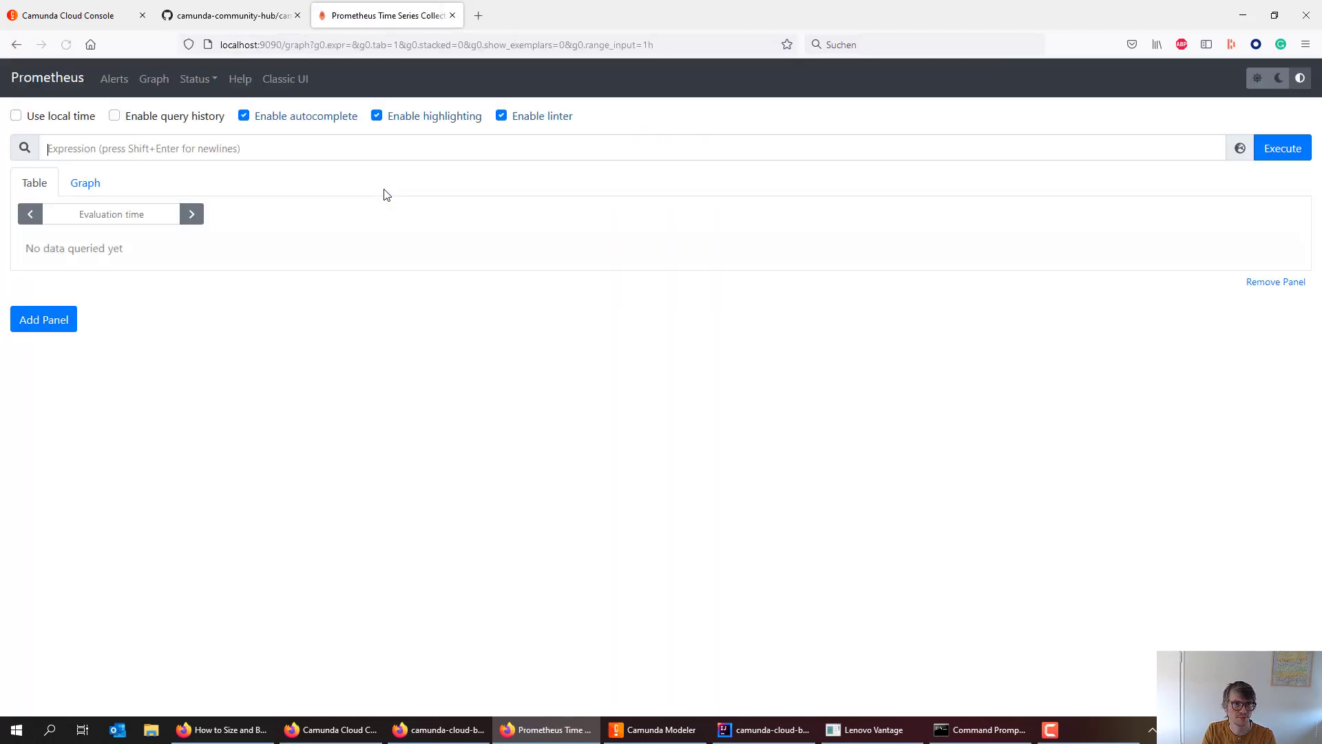
{"action": "key", "text": "ctrl+t"}
{"action": "type", "text": "local"}
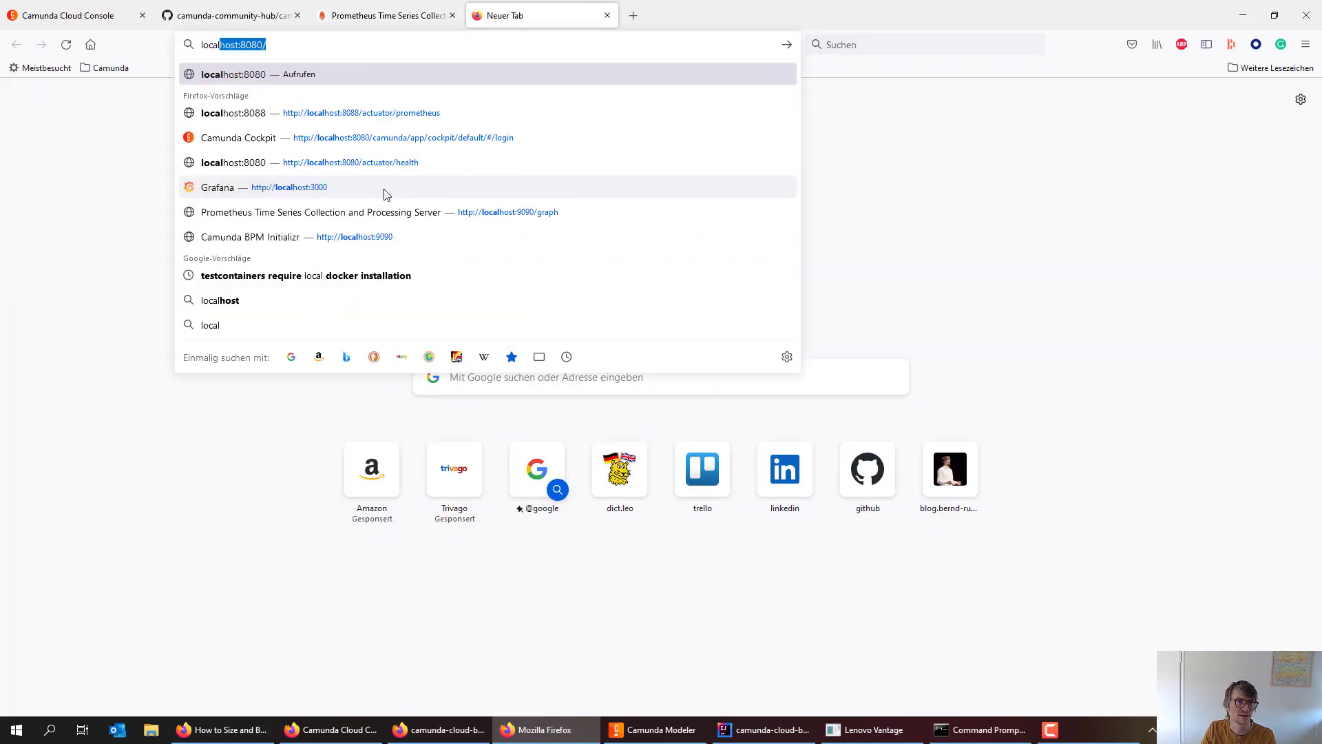
{"action": "type", "text": "host:3000"}
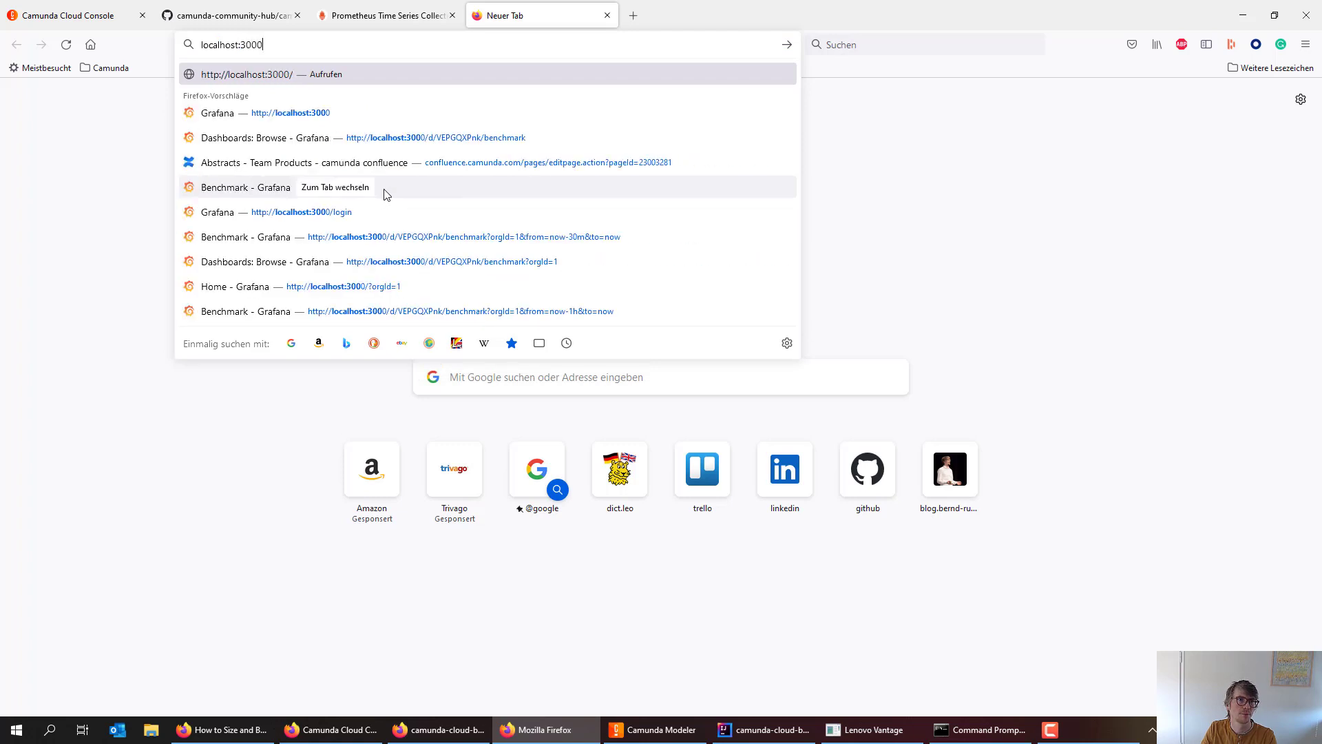
- Log in to Grafana at localhost:3000 with the admin account and set a new password
{"action": "key", "text": "Return"}
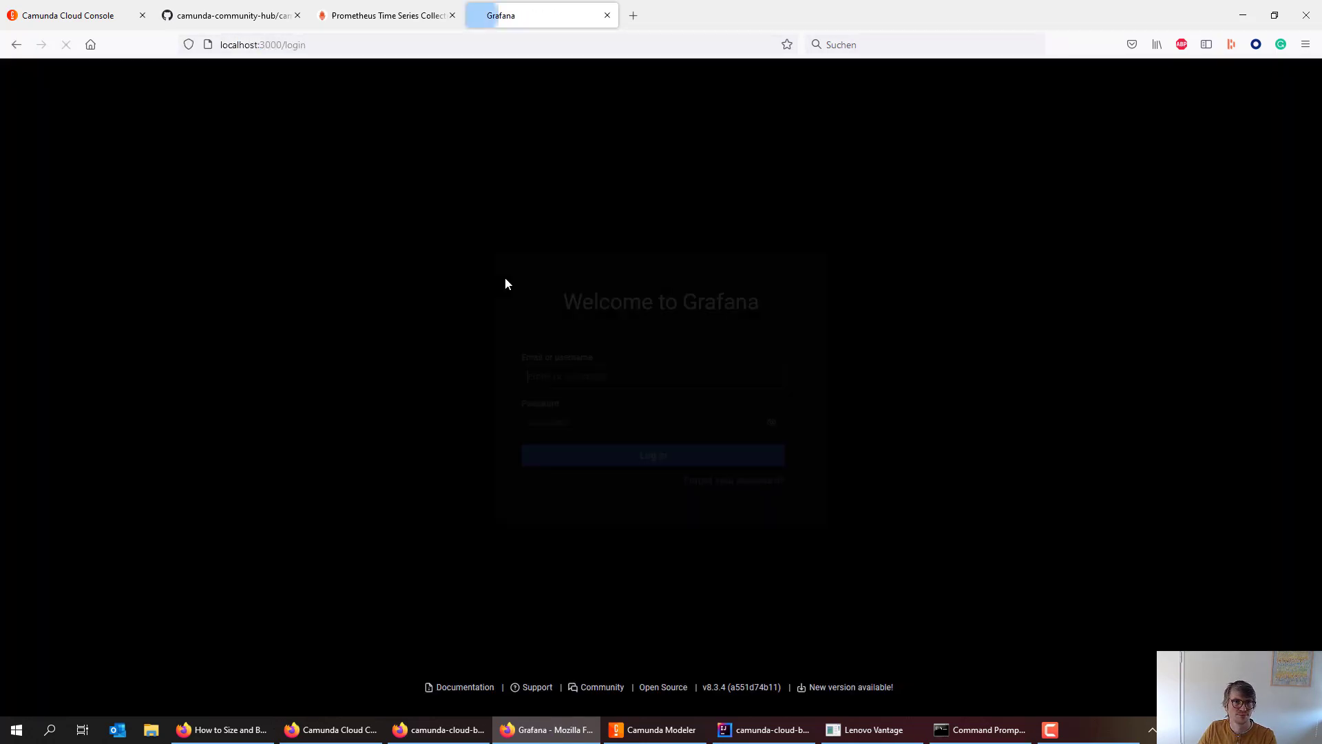
{"action": "type", "text": "admin"}
{"action": "key", "text": "Tab"}
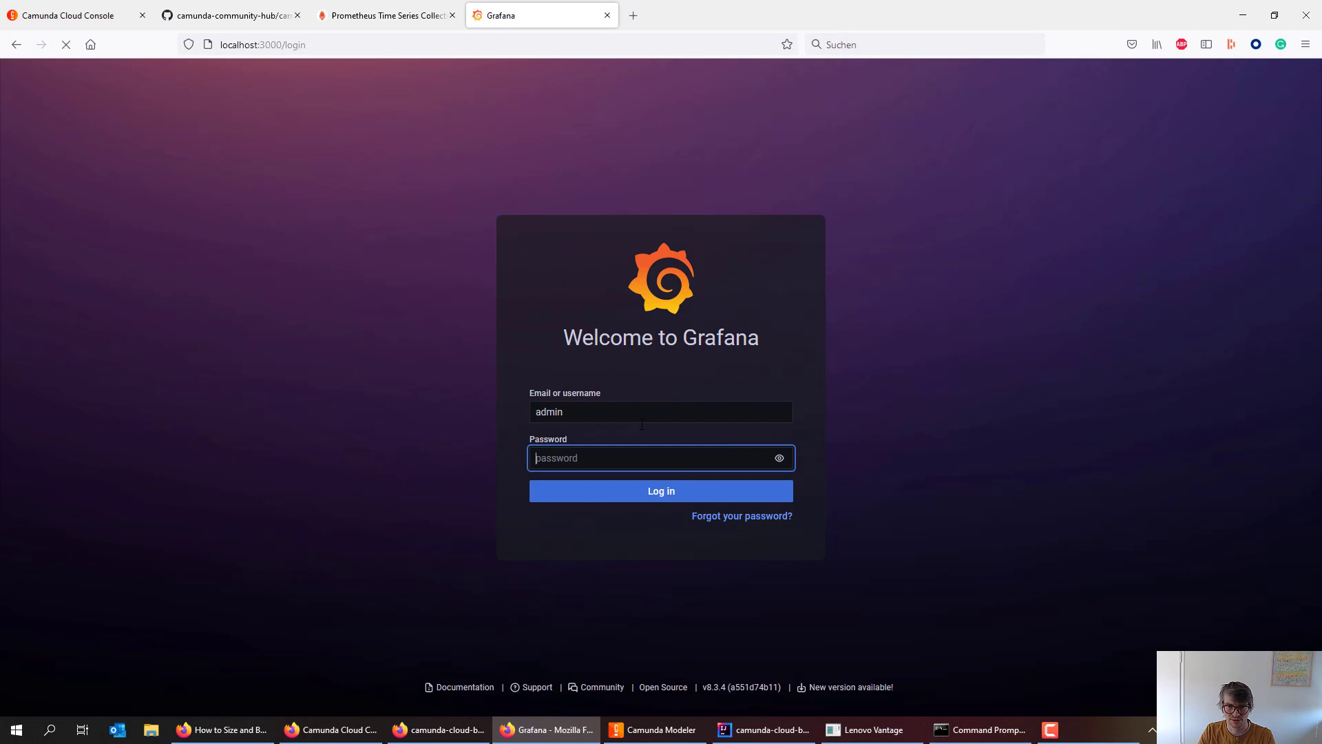
{"action": "type", "text": "admin"}
{"action": "key", "text": "Return"}
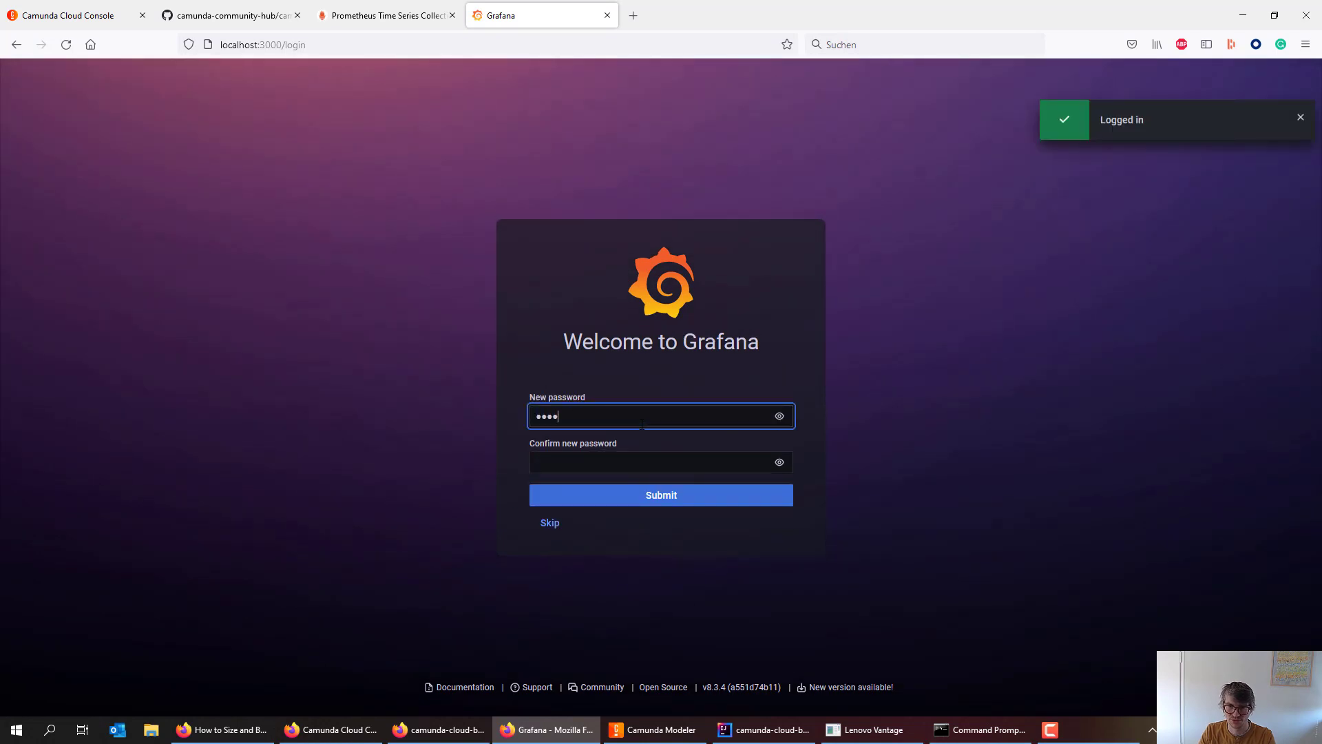
{"action": "key", "text": "Tab"}
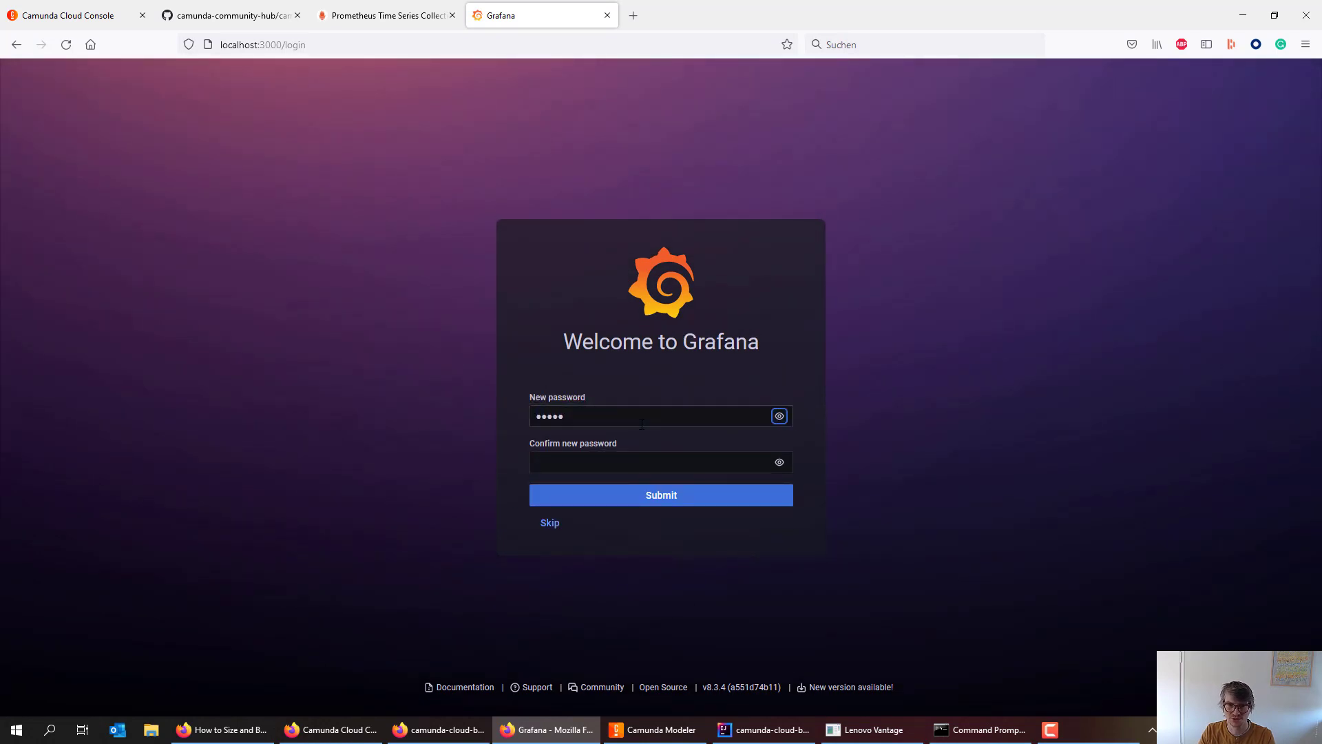
{"action": "key", "text": "Tab"}
{"action": "type", "text": "admin"}
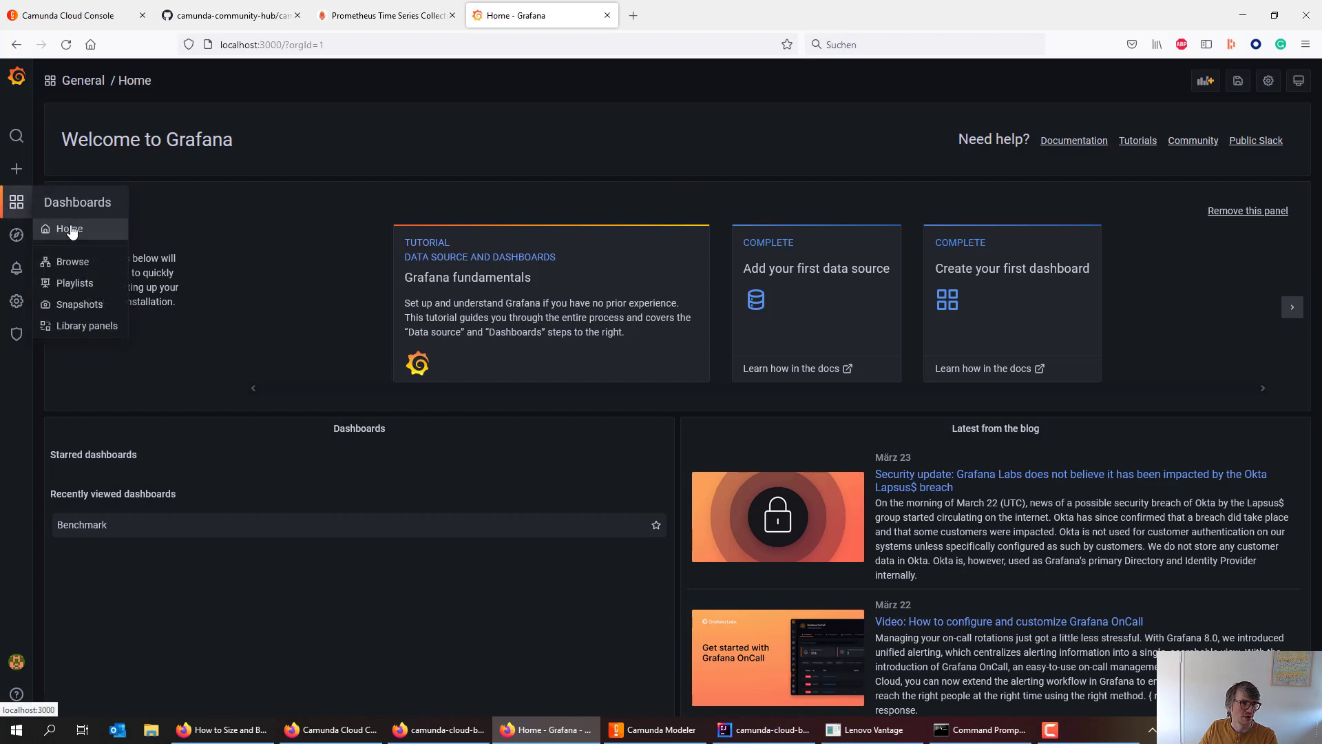
- Open the Benchmark dashboard from the dashboards list, still showing No data, then return to IntelliJ
{"action": "left_click", "coordinate": [72, 232]}
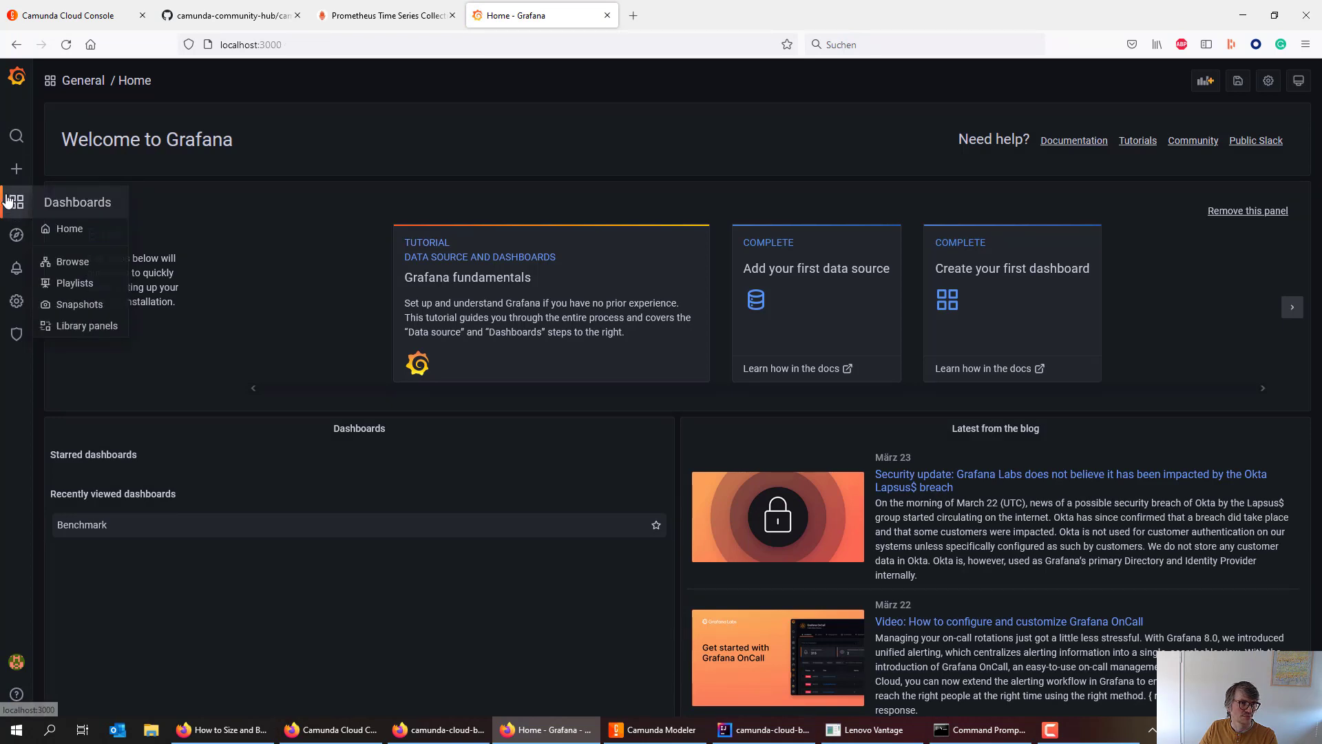
{"action": "left_click", "coordinate": [71, 261]}
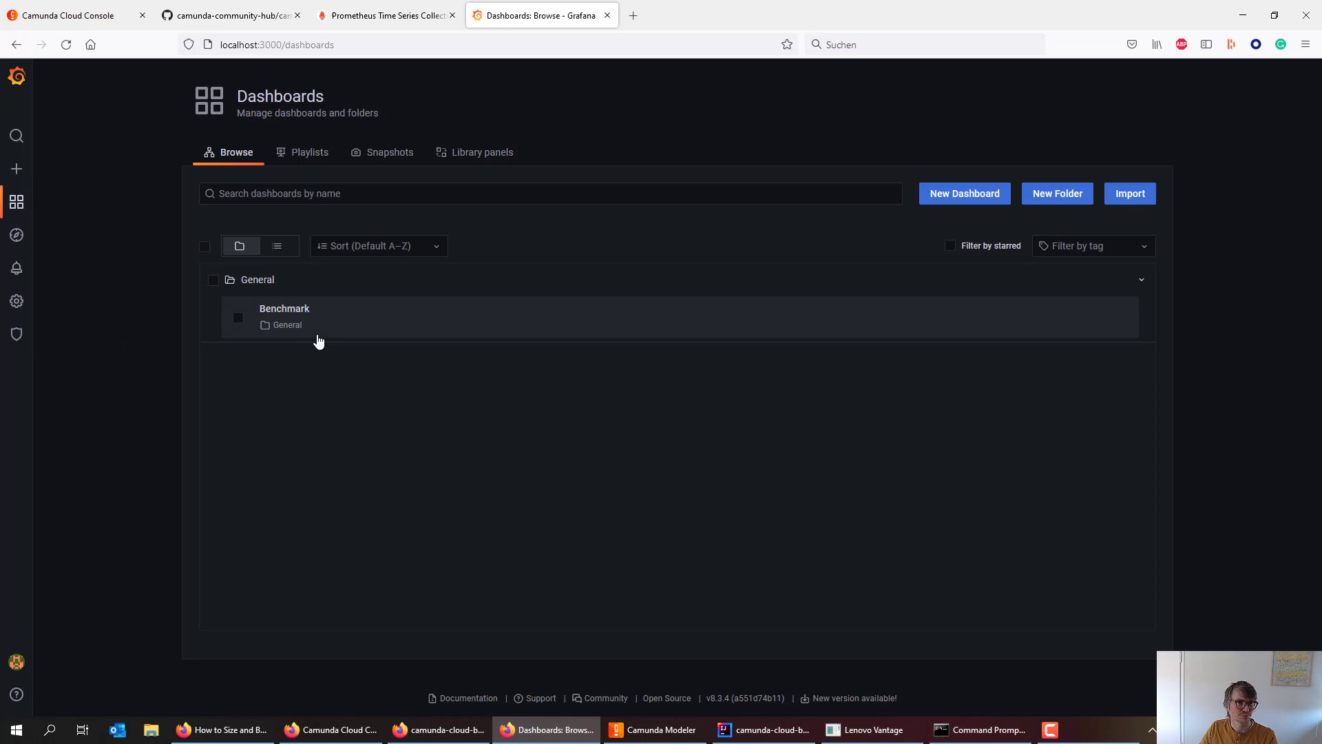
{"action": "left_click", "coordinate": [318, 340]}
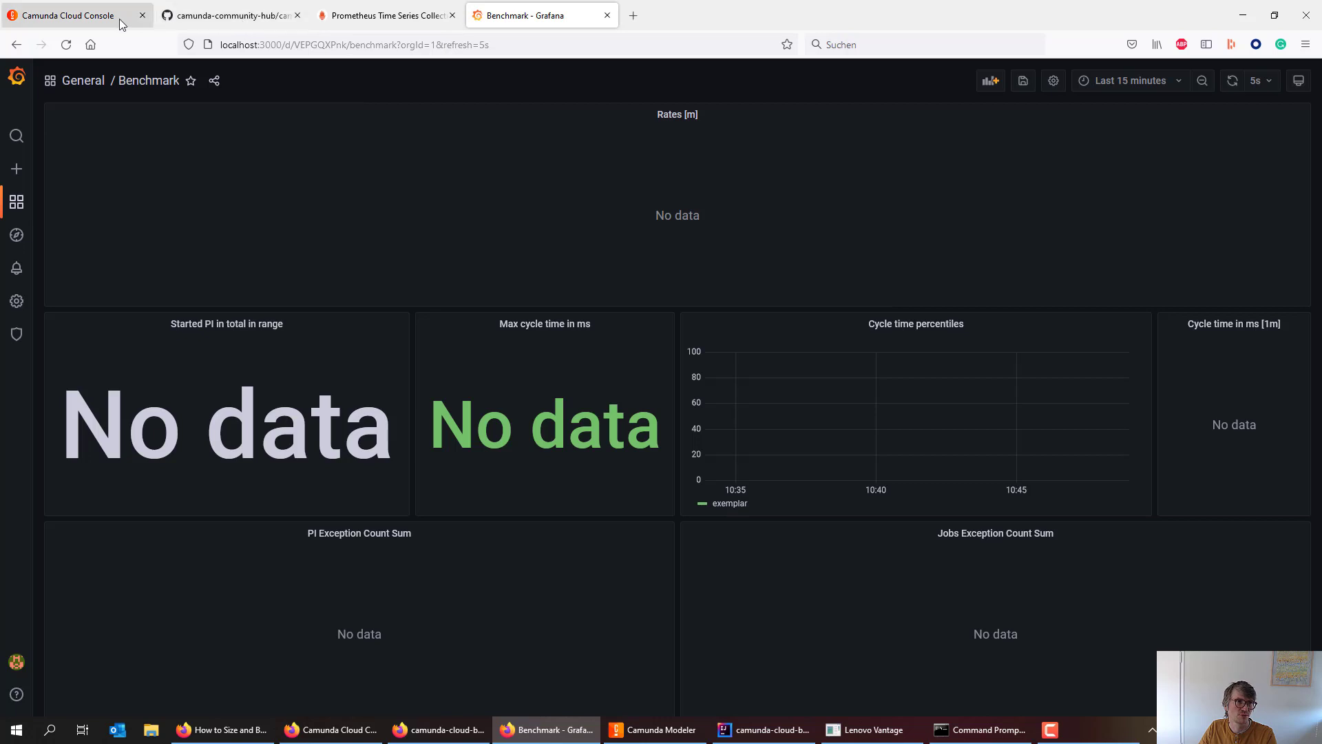
{"action": "key", "text": "alt+Tab"}
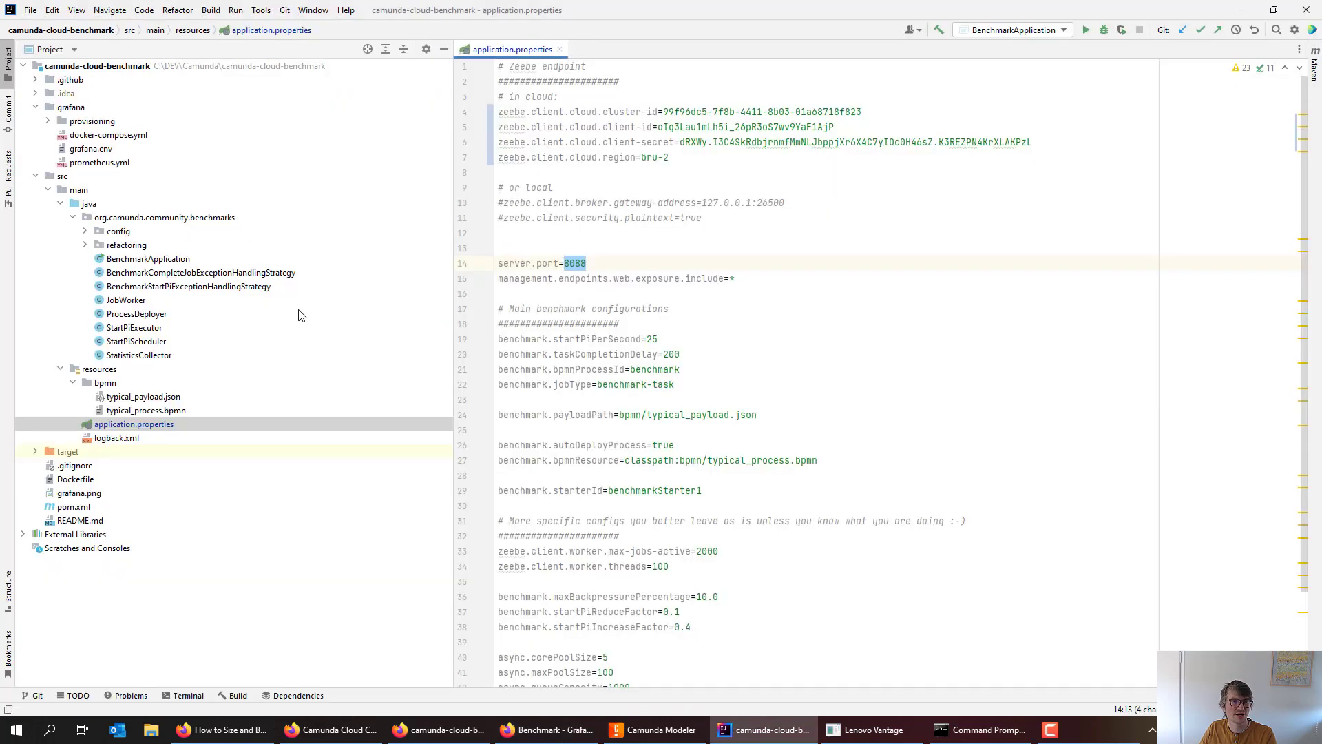
- Run BenchmarkApplication.main() from the project tree to start the benchmark against the cloud cluster
{"action": "double_click", "coordinate": [158, 259]}
{"action": "right_click", "coordinate": [157, 262]}
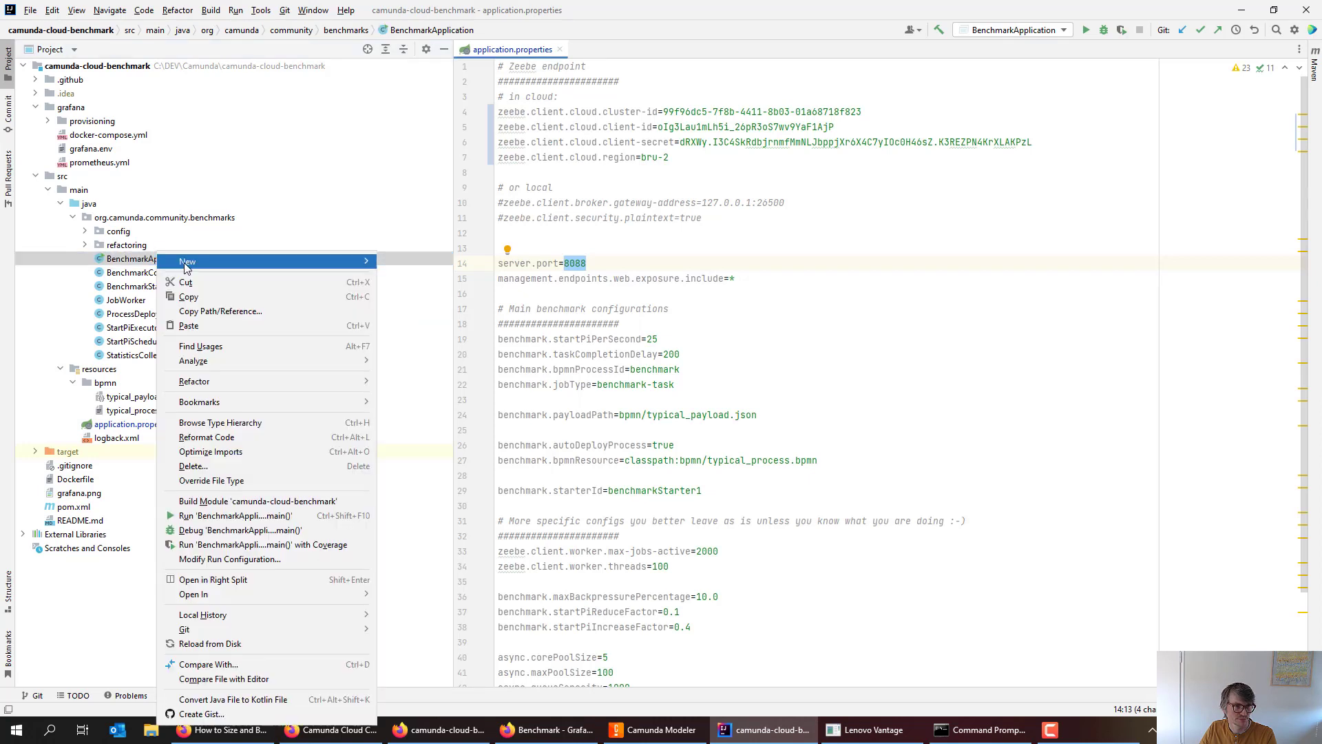
{"action": "left_click", "coordinate": [274, 516]}
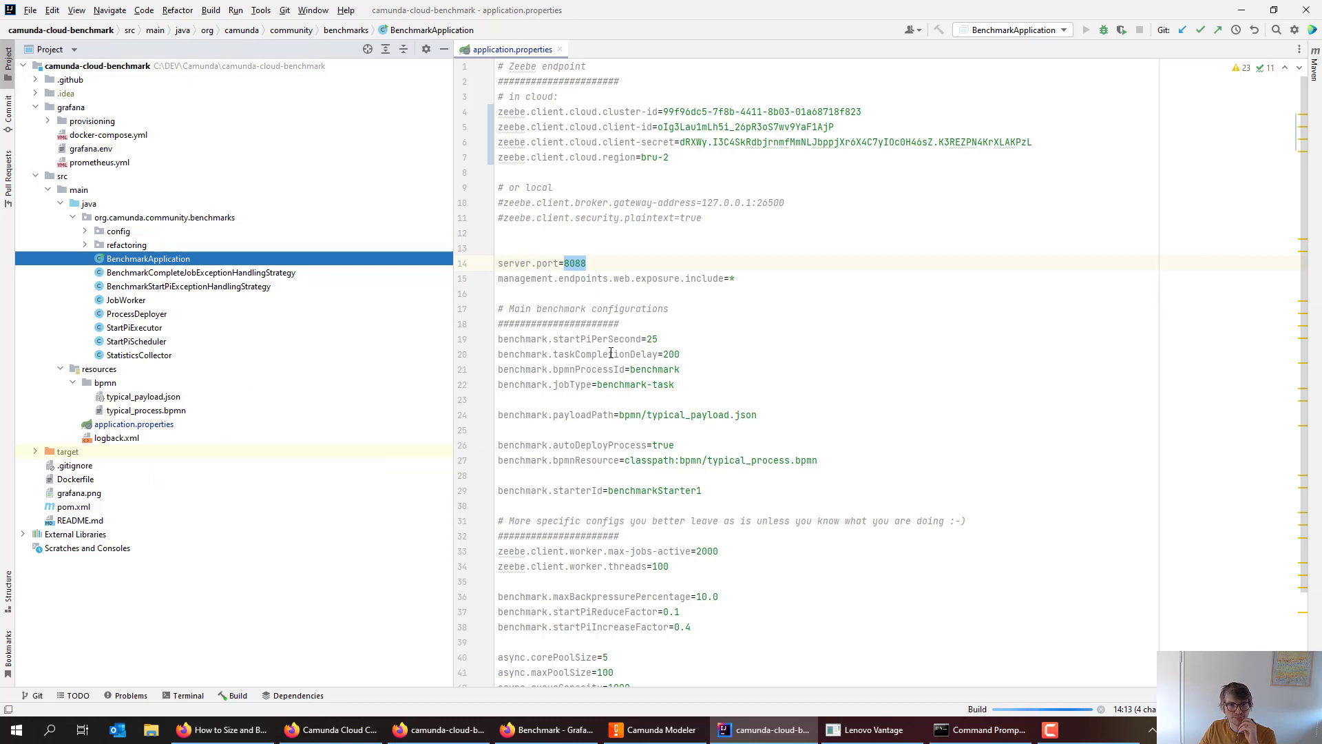
{"action": "left_click", "coordinate": [153, 411]}
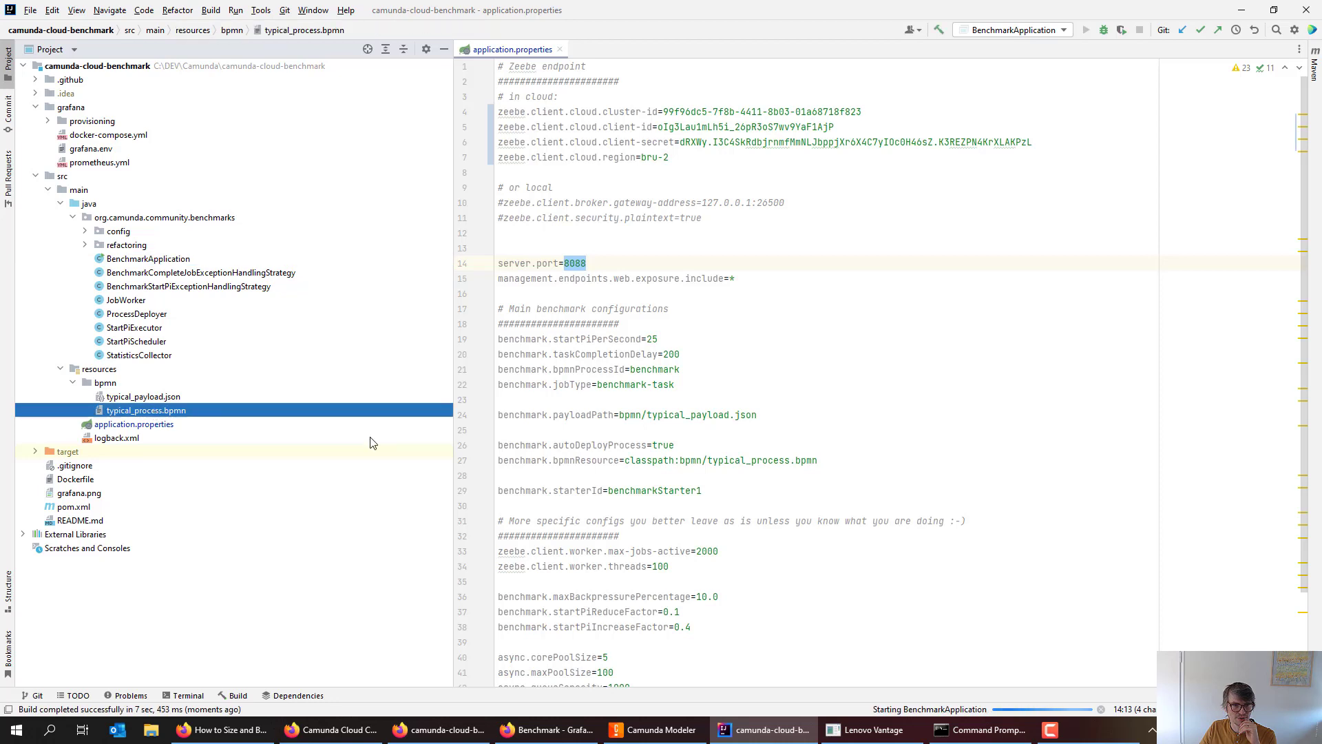
- Fit the ten-task typical_process diagram in view in Camunda Modeler and select task3's properties
{"action": "left_click", "coordinate": [615, 735]}
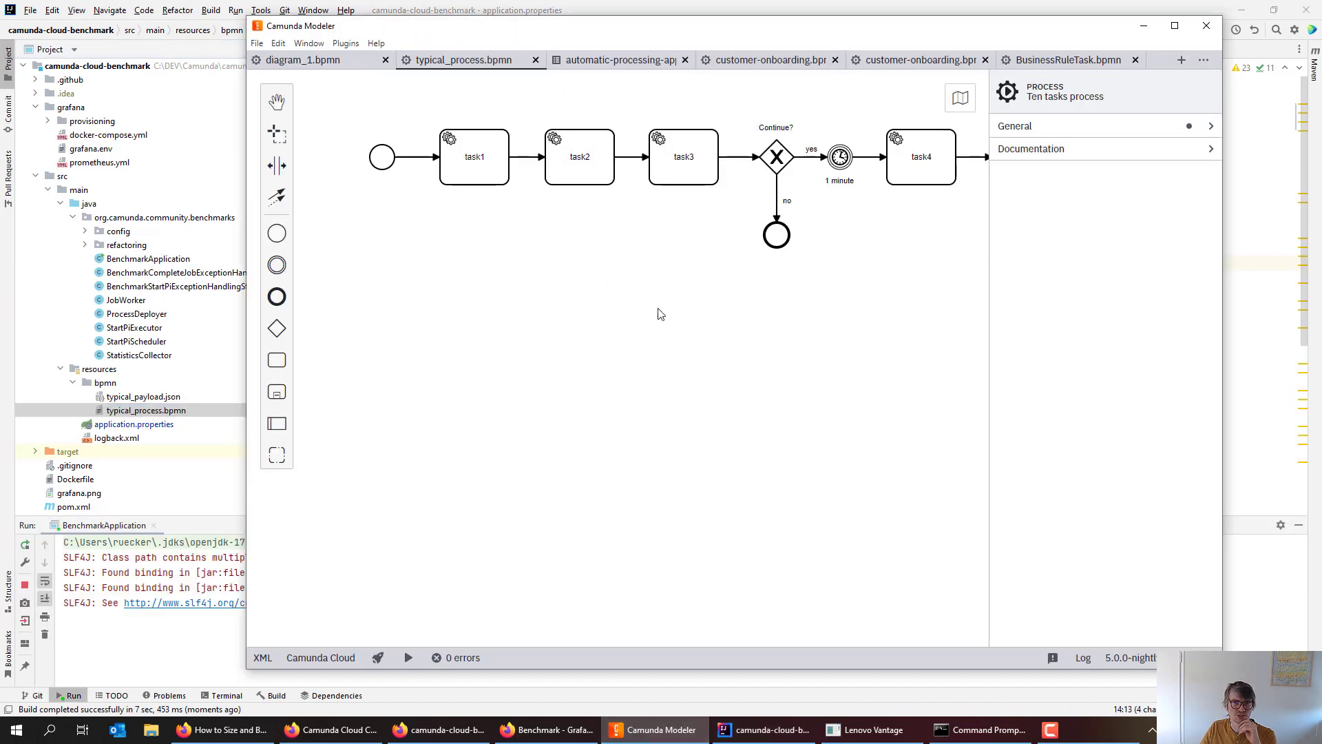
{"action": "scroll", "coordinate": [684, 383], "scroll_direction": "down", "scroll_amount": 3}
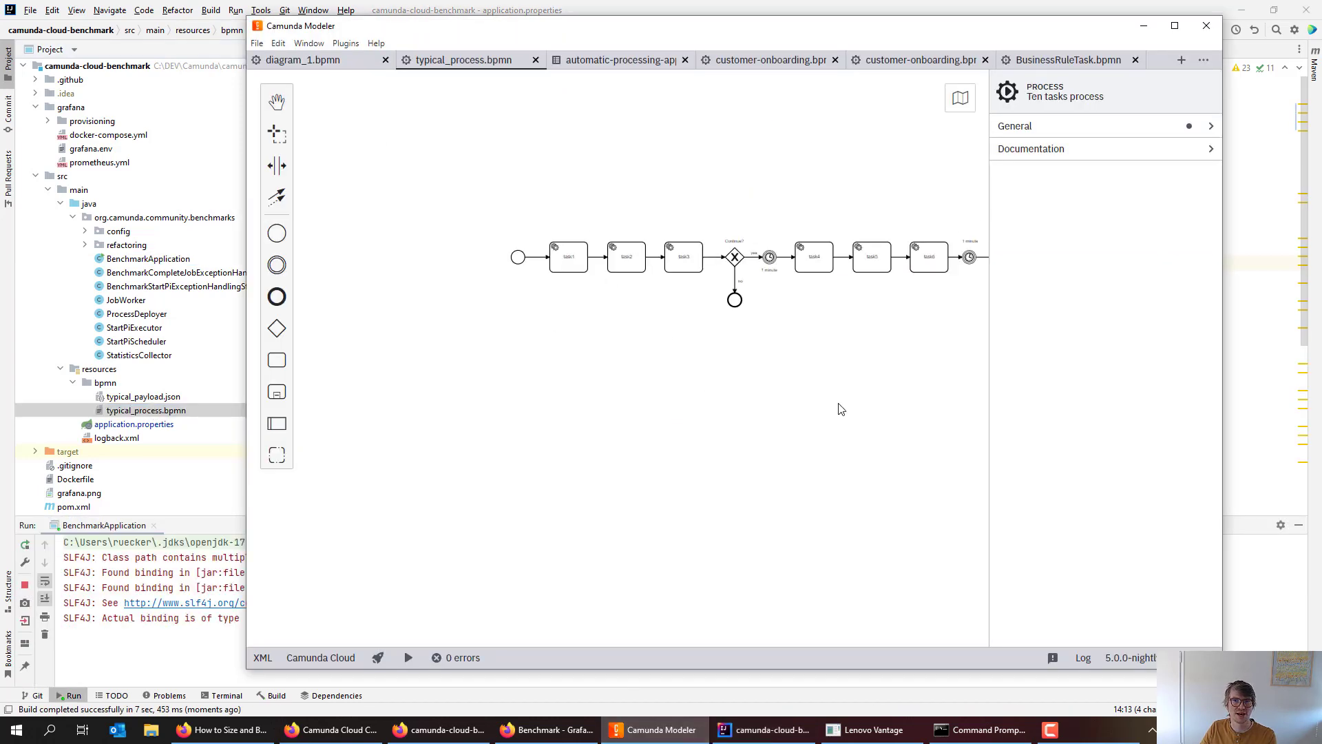
{"action": "left_click_drag", "start_coordinate": [838, 407], "coordinate": [587, 378]}
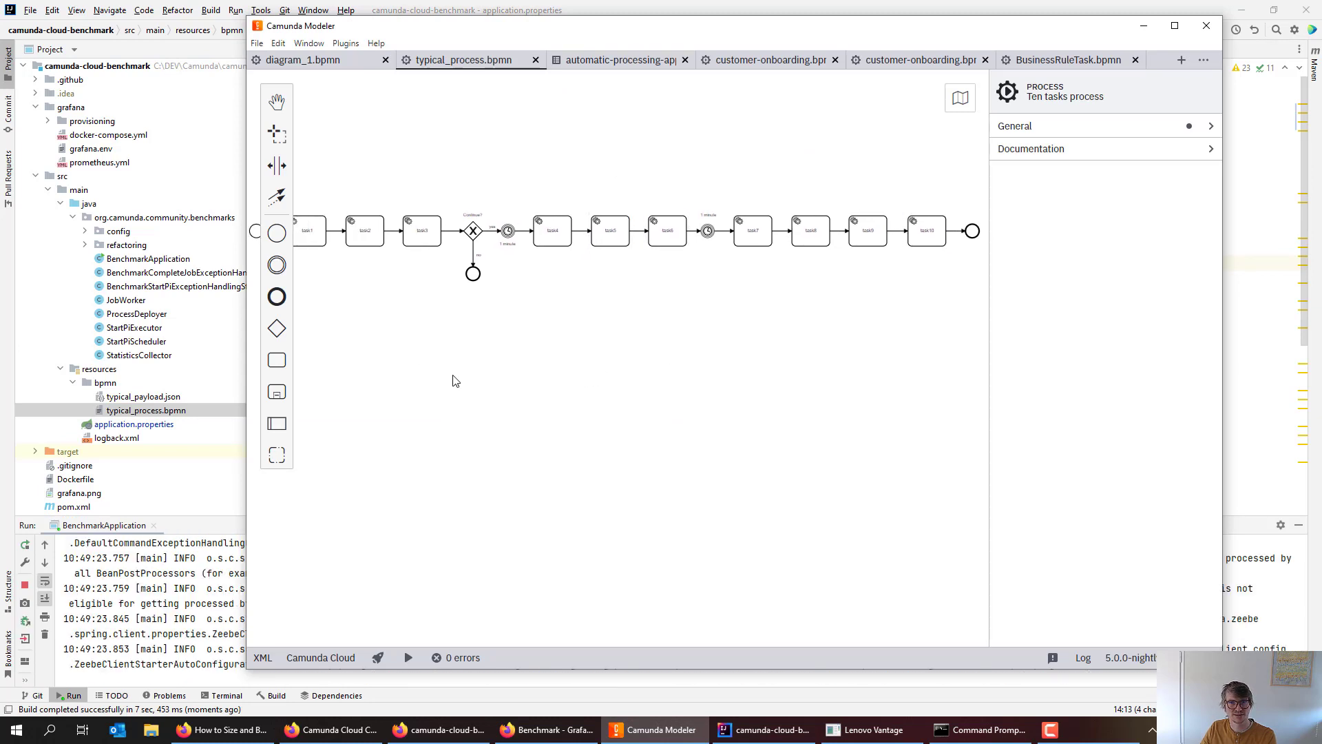
{"action": "left_click_drag", "start_coordinate": [460, 378], "coordinate": [469, 379]}
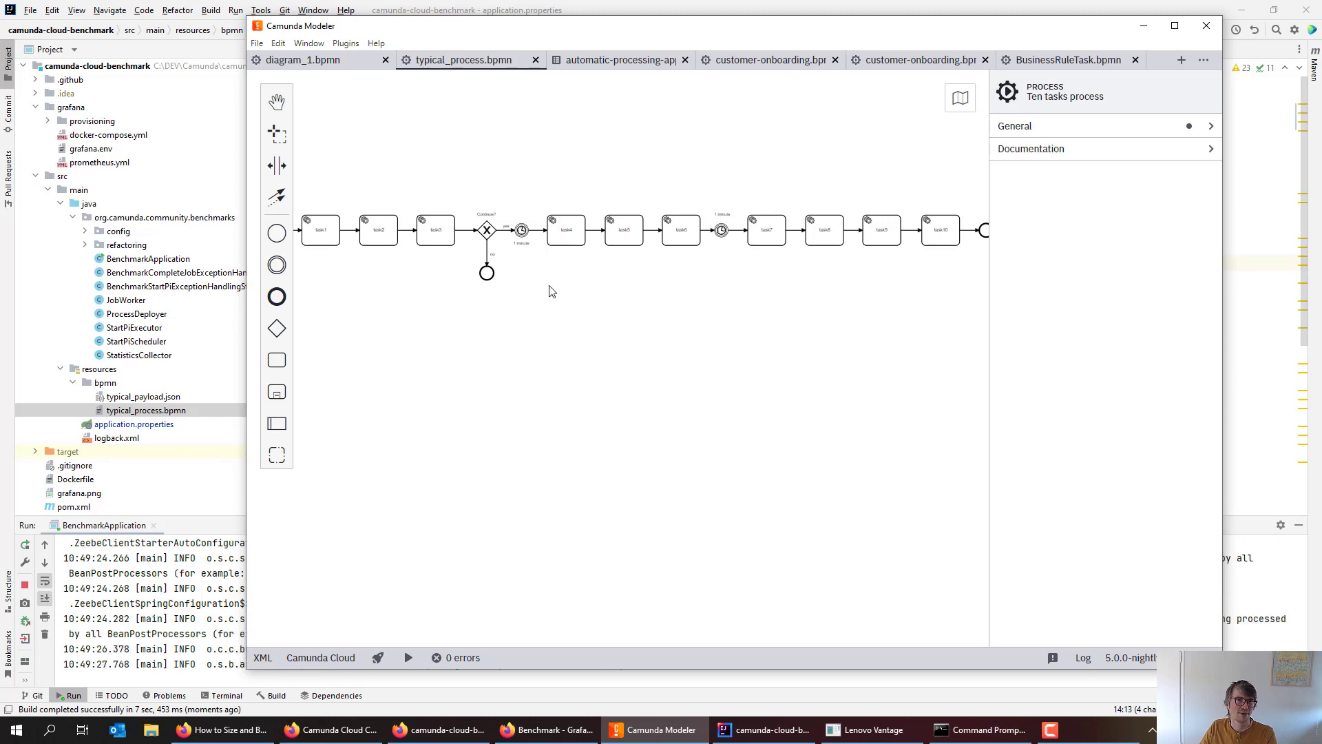
{"action": "left_click", "coordinate": [449, 228]}
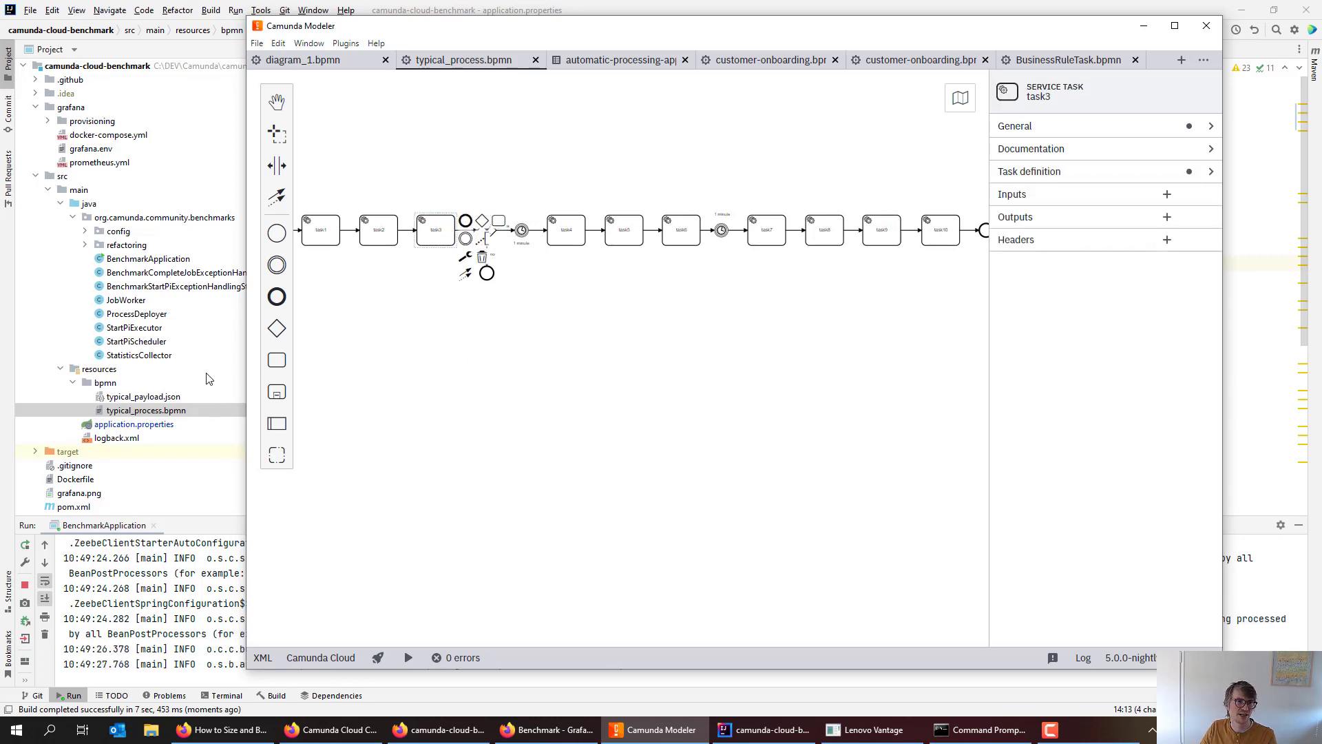
{"action": "left_click", "coordinate": [232, 217]}
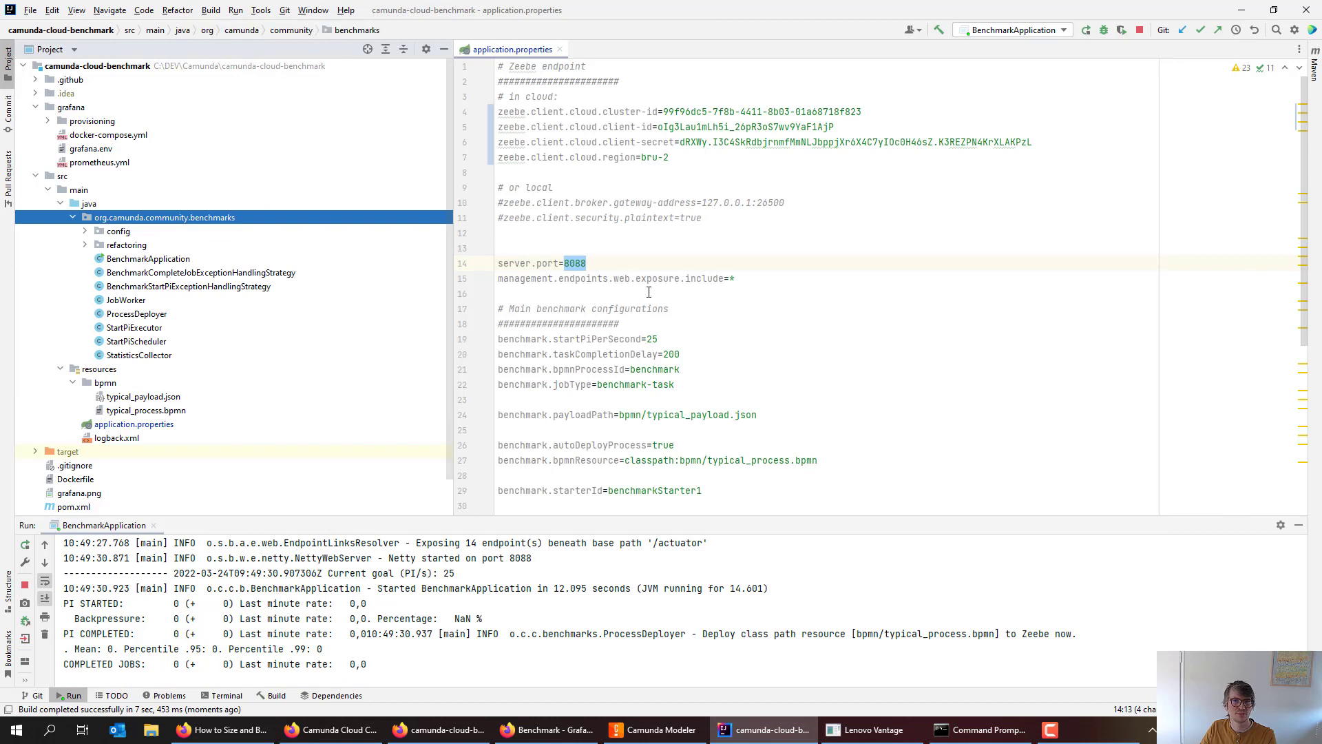
{"action": "left_click_drag", "start_coordinate": [680, 354], "coordinate": [653, 354]}
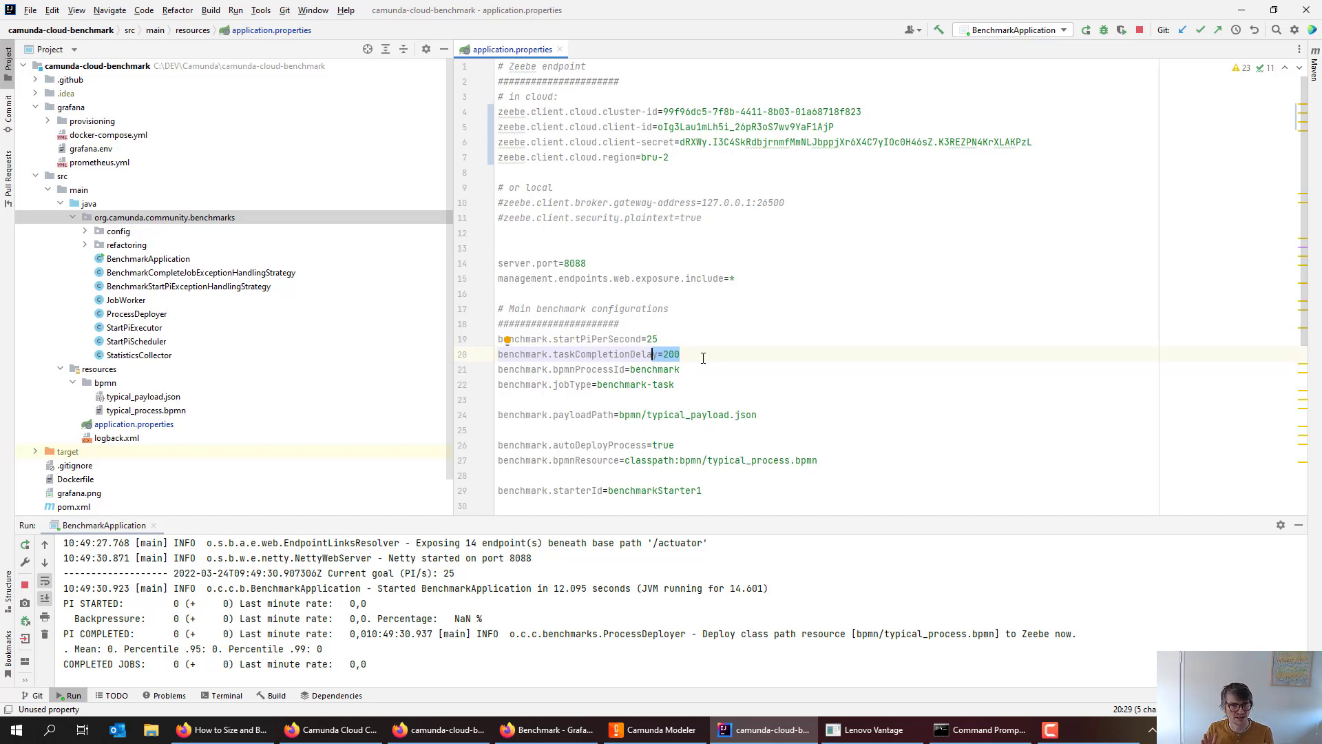
- Check the 1-minute timer's PT1M duration in the Timer properties, then return to IntelliJ
{"action": "key", "text": "alt+Tab"}
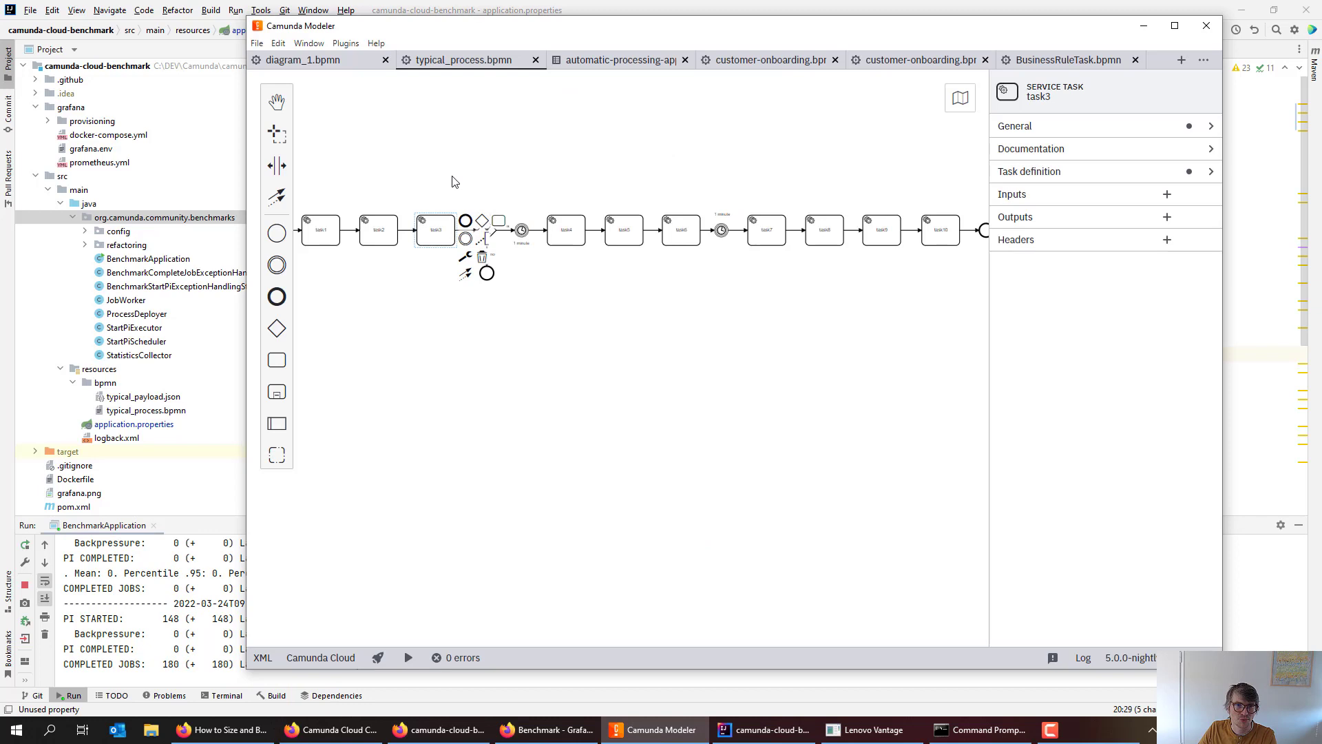
{"action": "left_click", "coordinate": [521, 229]}
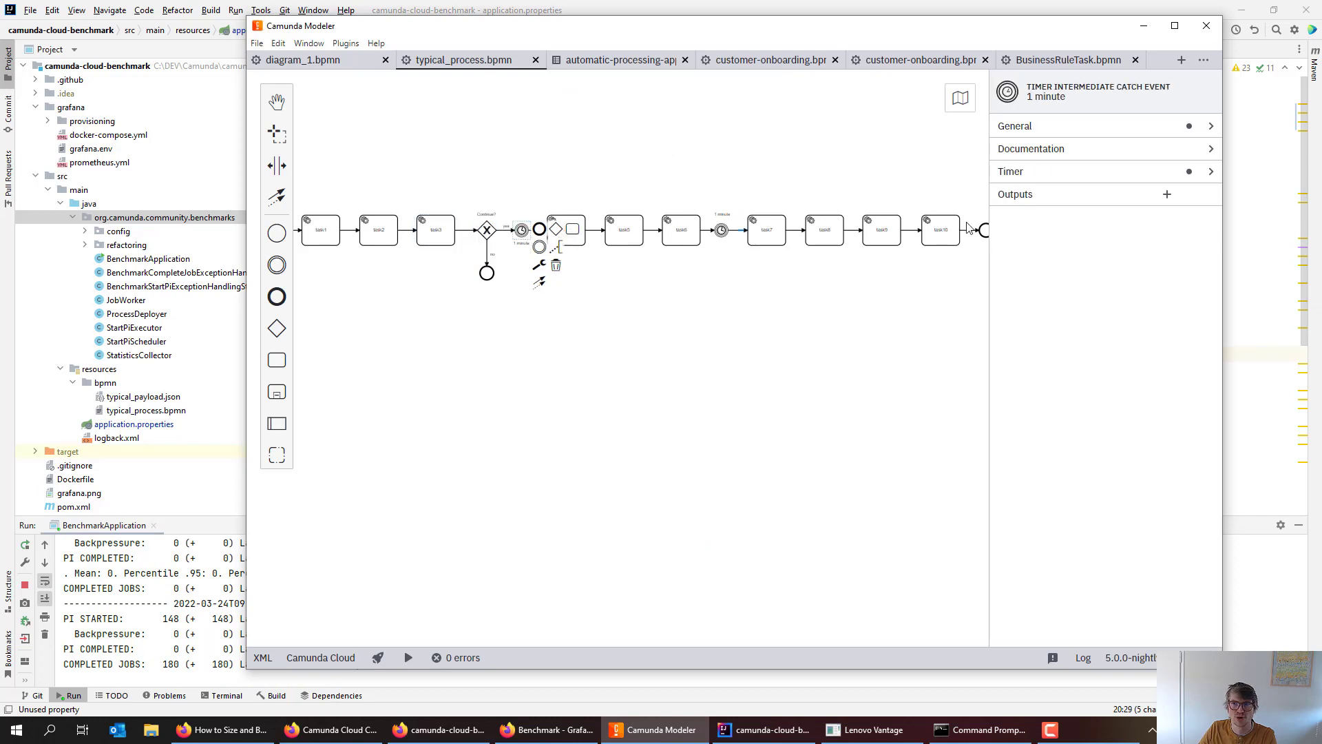
{"action": "left_click", "coordinate": [1049, 178]}
{"action": "double_click", "coordinate": [1057, 209]}
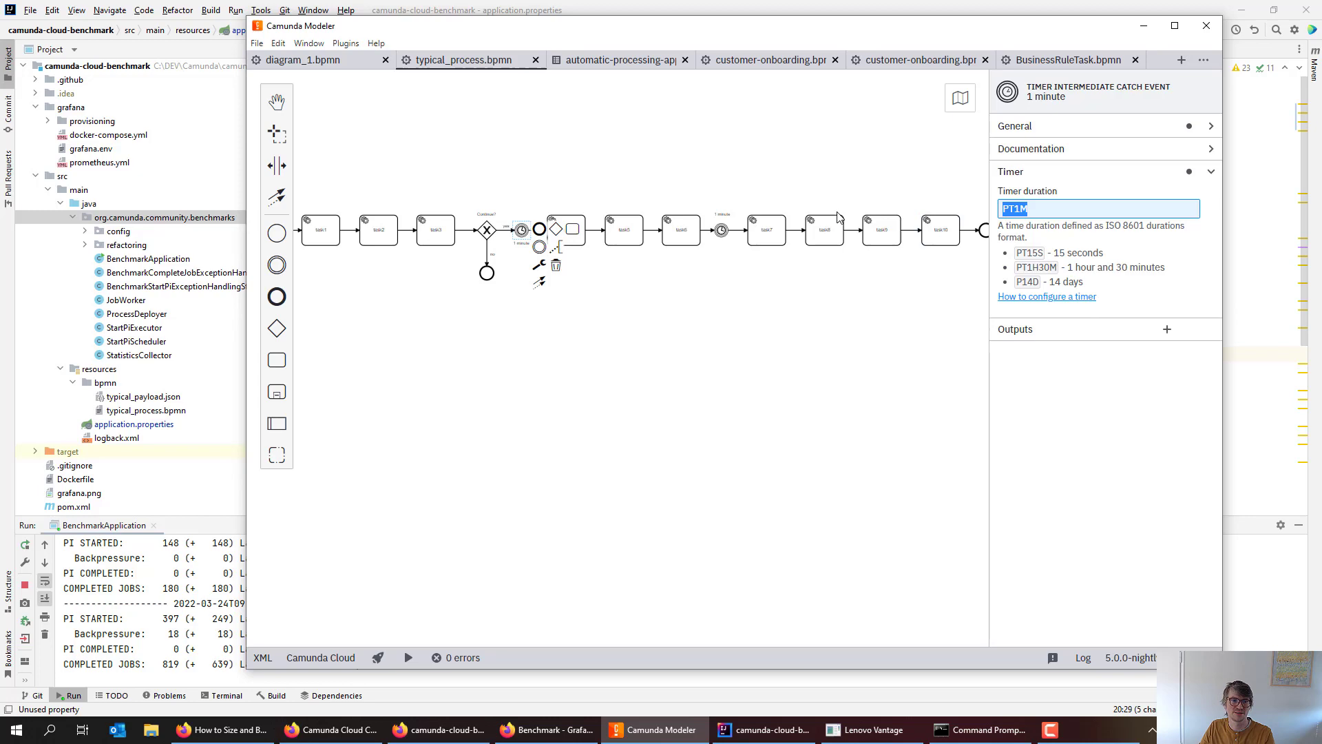
{"action": "key", "text": "alt+Tab"}
{"action": "left_click", "coordinate": [667, 342]}
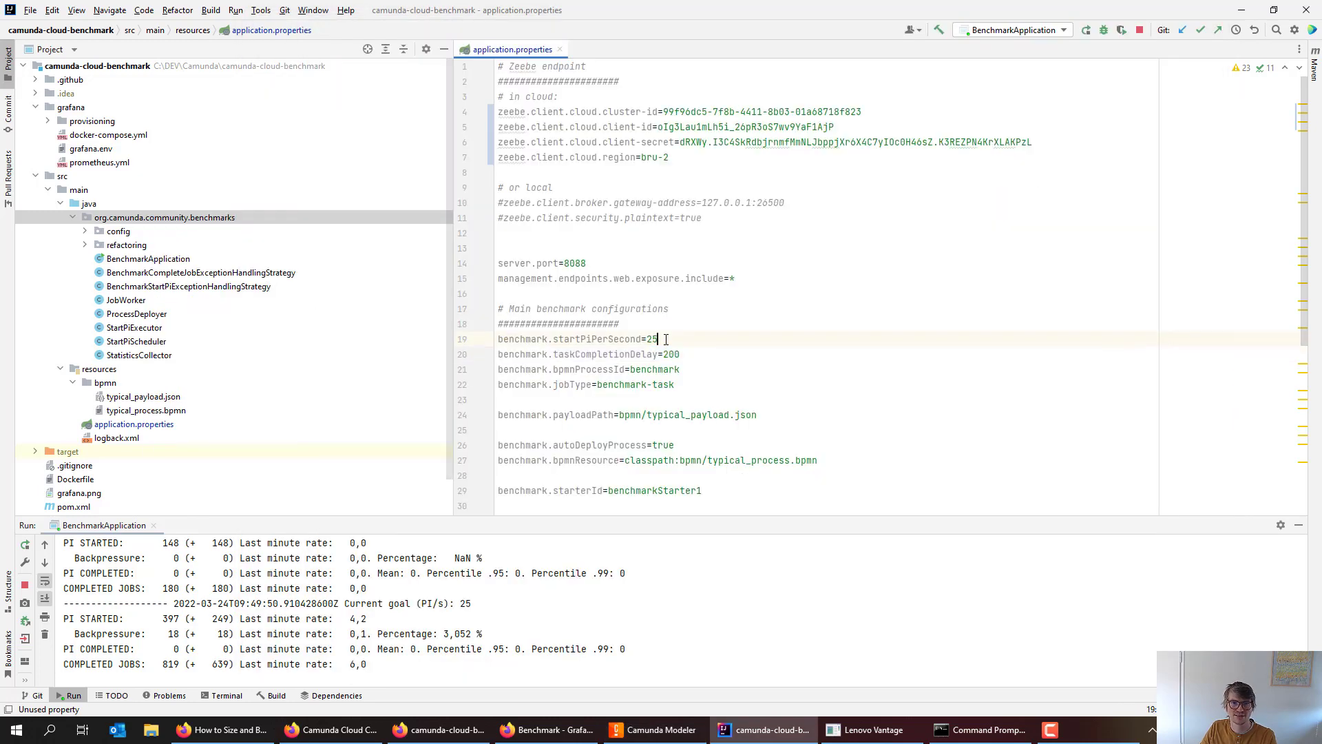
{"action": "double_click", "coordinate": [649, 344]}
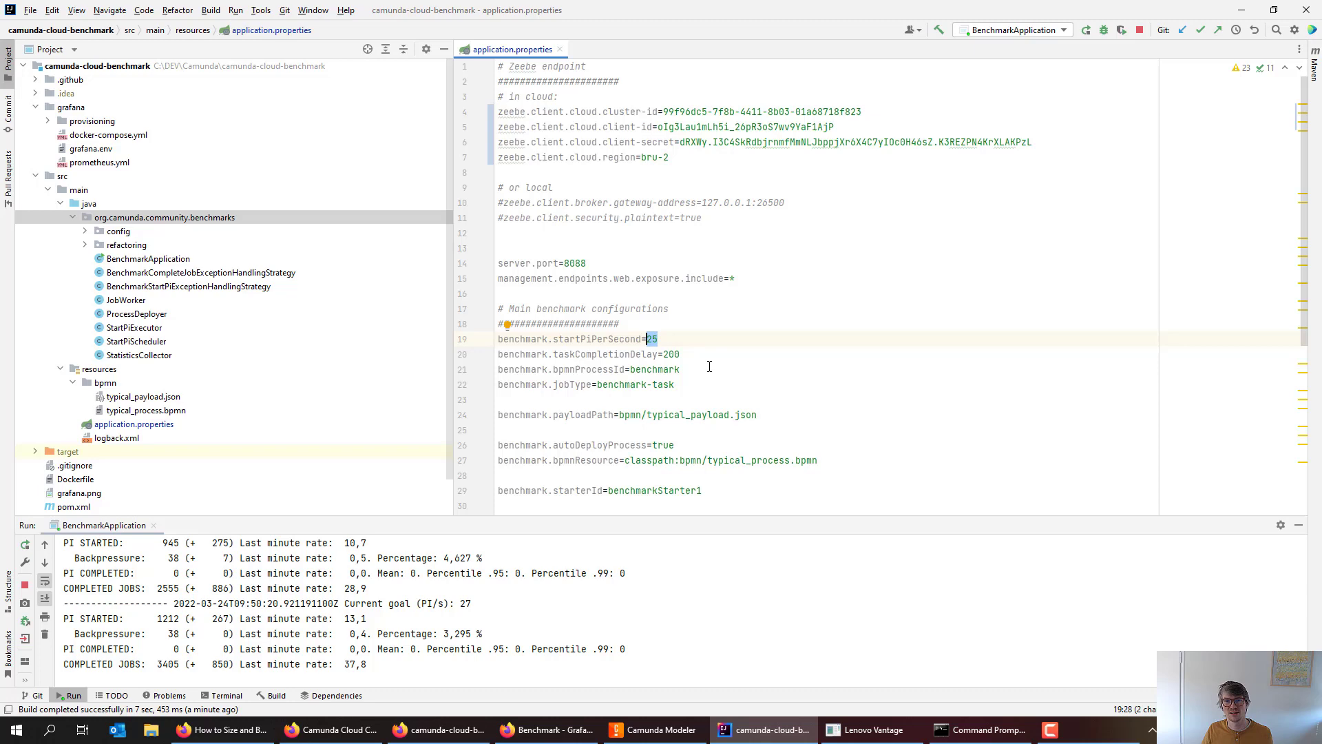
{"action": "double_click", "coordinate": [647, 356]}
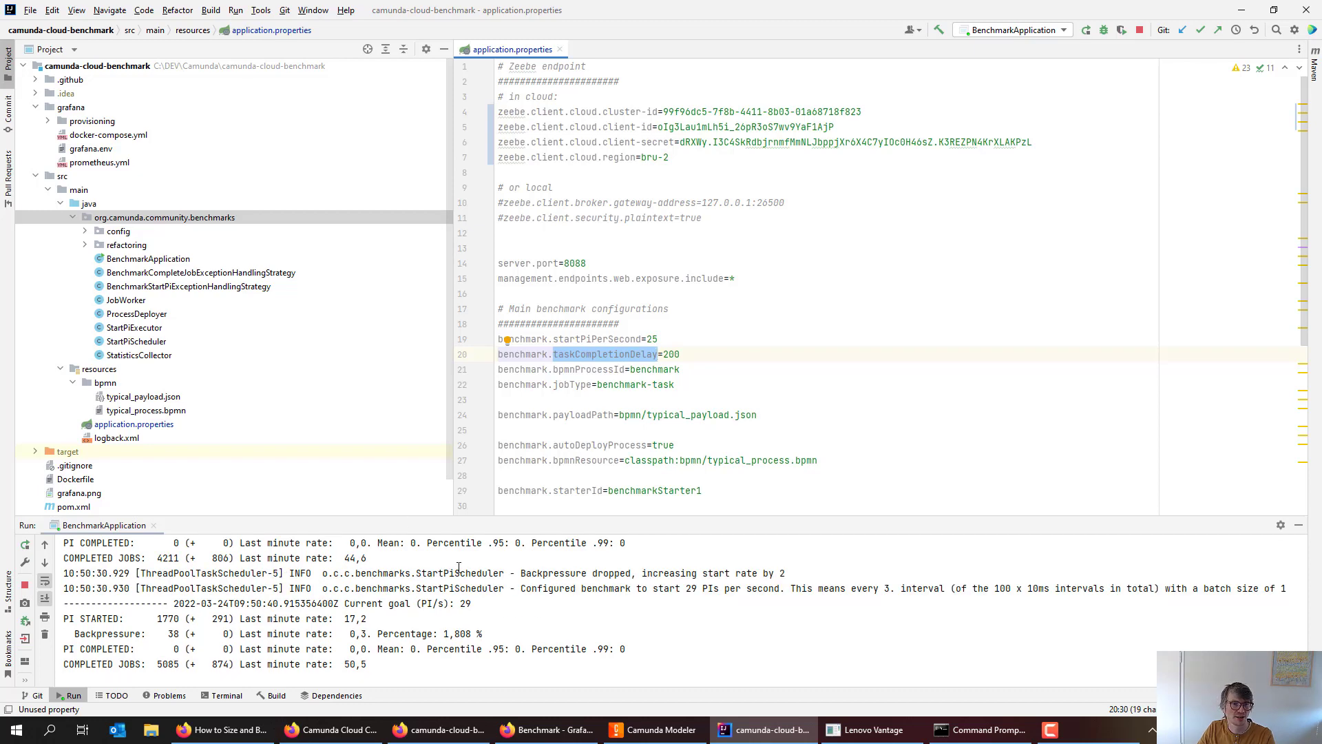
{"action": "left_click", "coordinate": [466, 611]}
{"action": "scroll", "coordinate": [496, 609], "scroll_direction": "up", "scroll_amount": 20}
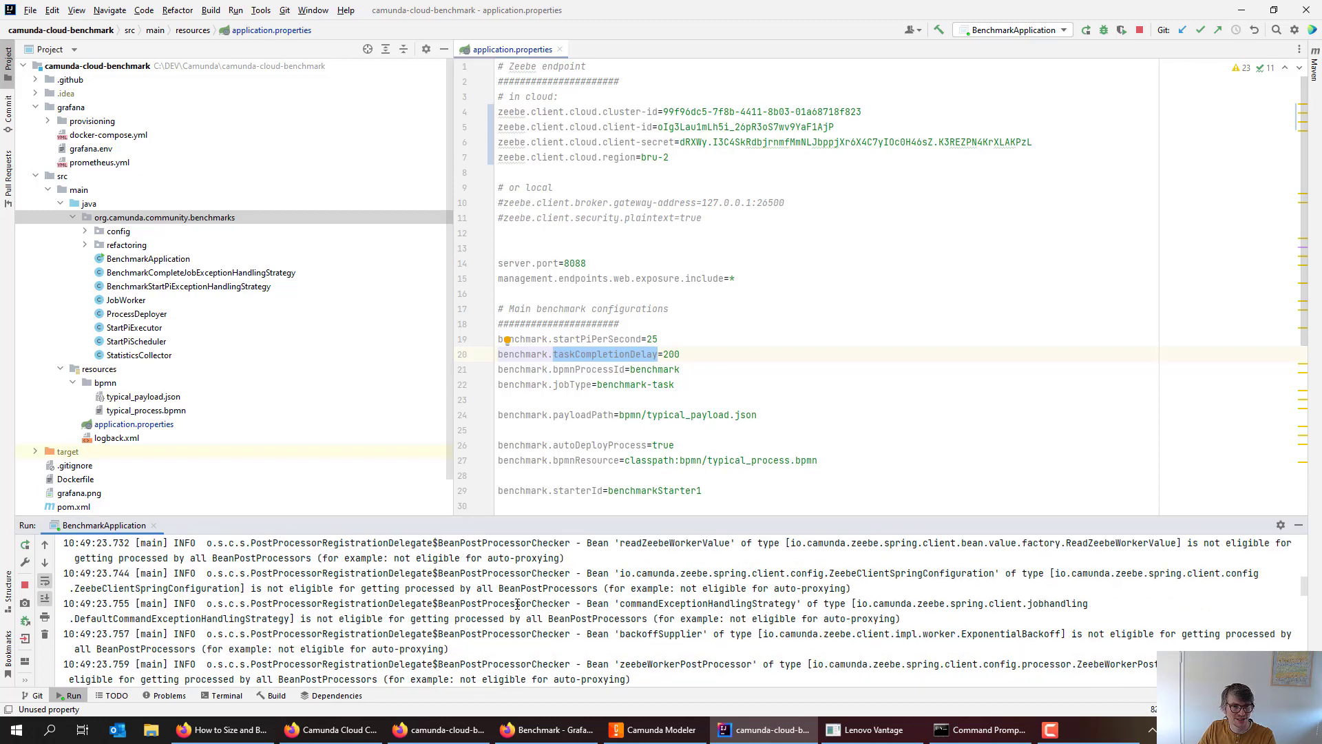
{"action": "scroll", "coordinate": [519, 602], "scroll_direction": "down", "scroll_amount": 6}
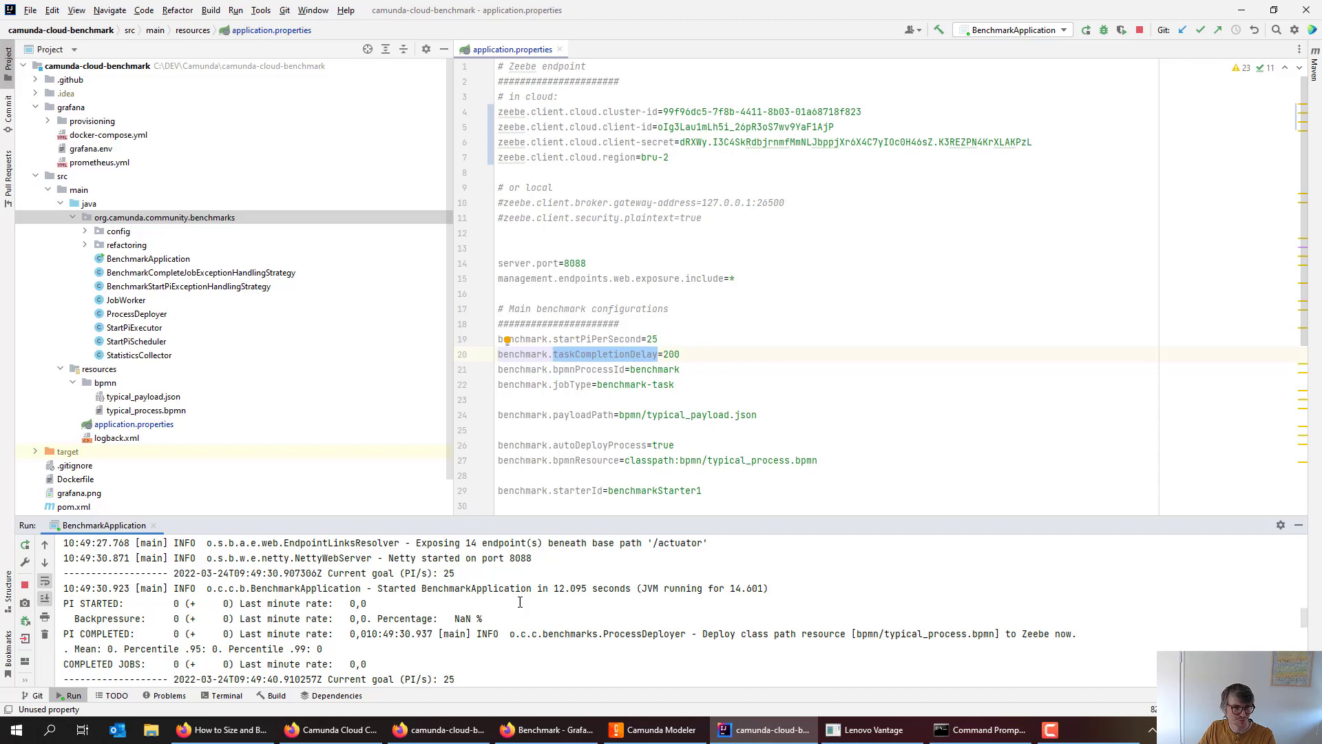
{"action": "scroll", "coordinate": [520, 603], "scroll_direction": "up", "scroll_amount": 2}
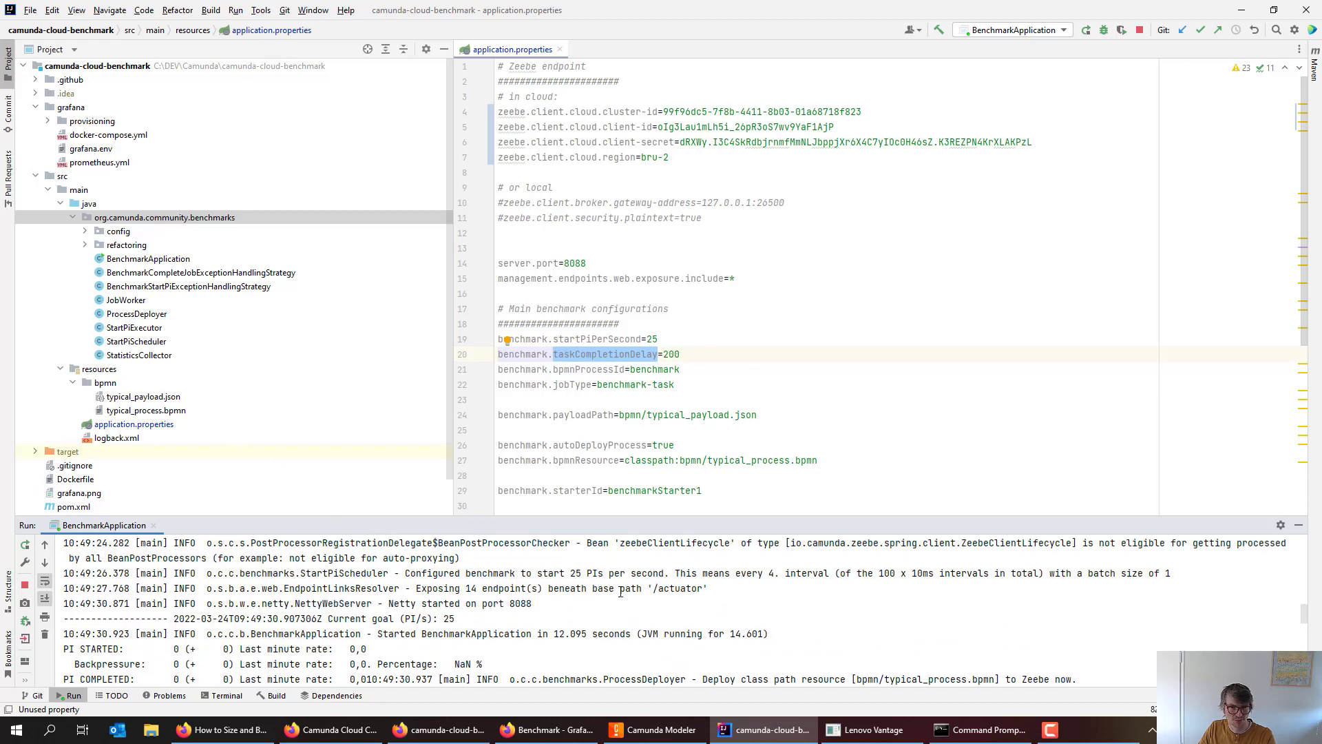
{"action": "scroll", "coordinate": [625, 577], "scroll_direction": "up", "scroll_amount": 2}
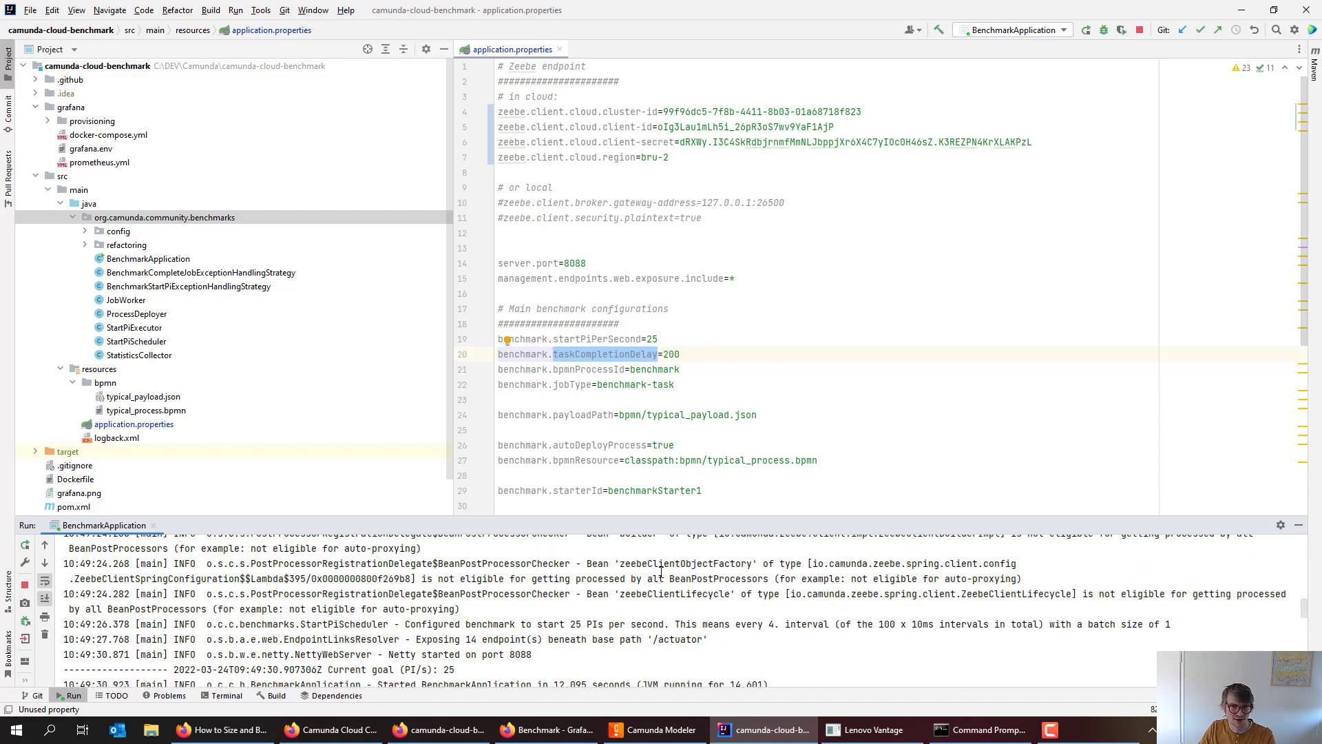
{"action": "scroll", "coordinate": [666, 577], "scroll_direction": "up", "scroll_amount": 1}
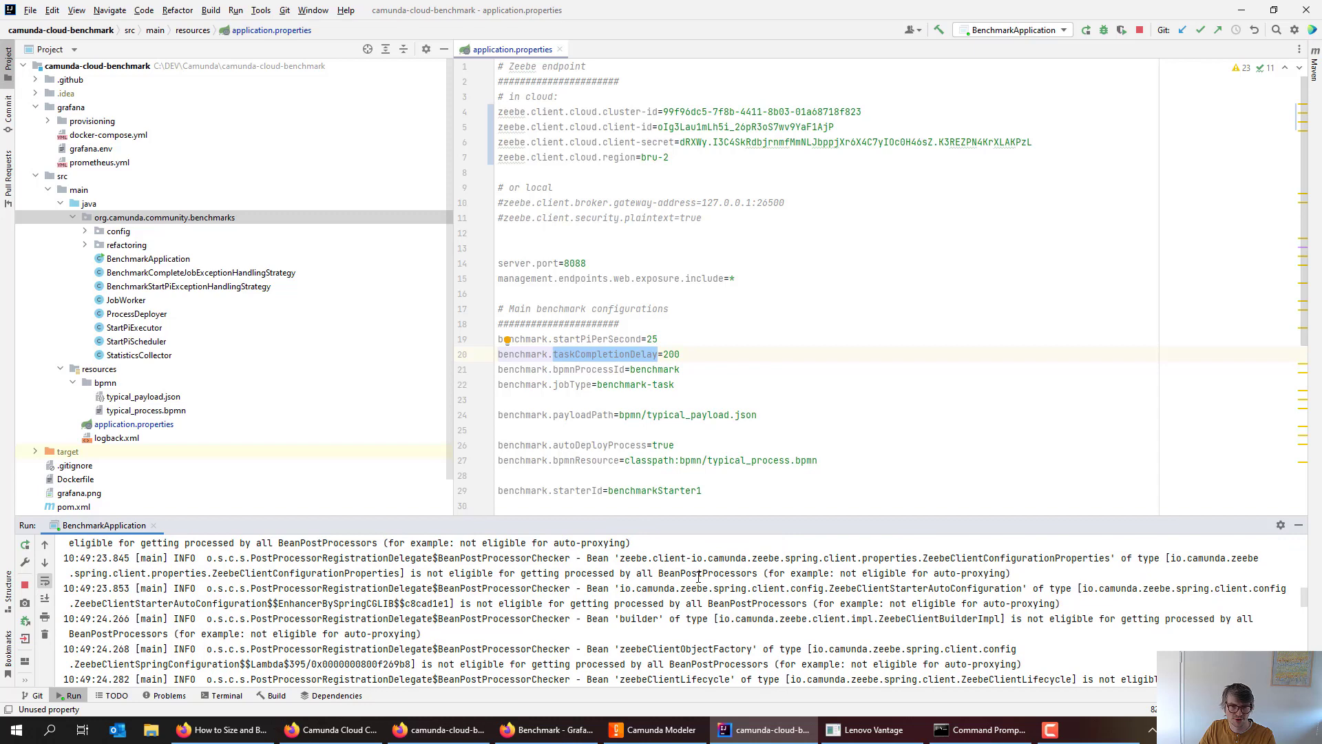
{"action": "scroll", "coordinate": [698, 577], "scroll_direction": "up", "scroll_amount": 2}
{"action": "scroll", "coordinate": [663, 581], "scroll_direction": "down", "scroll_amount": 7}
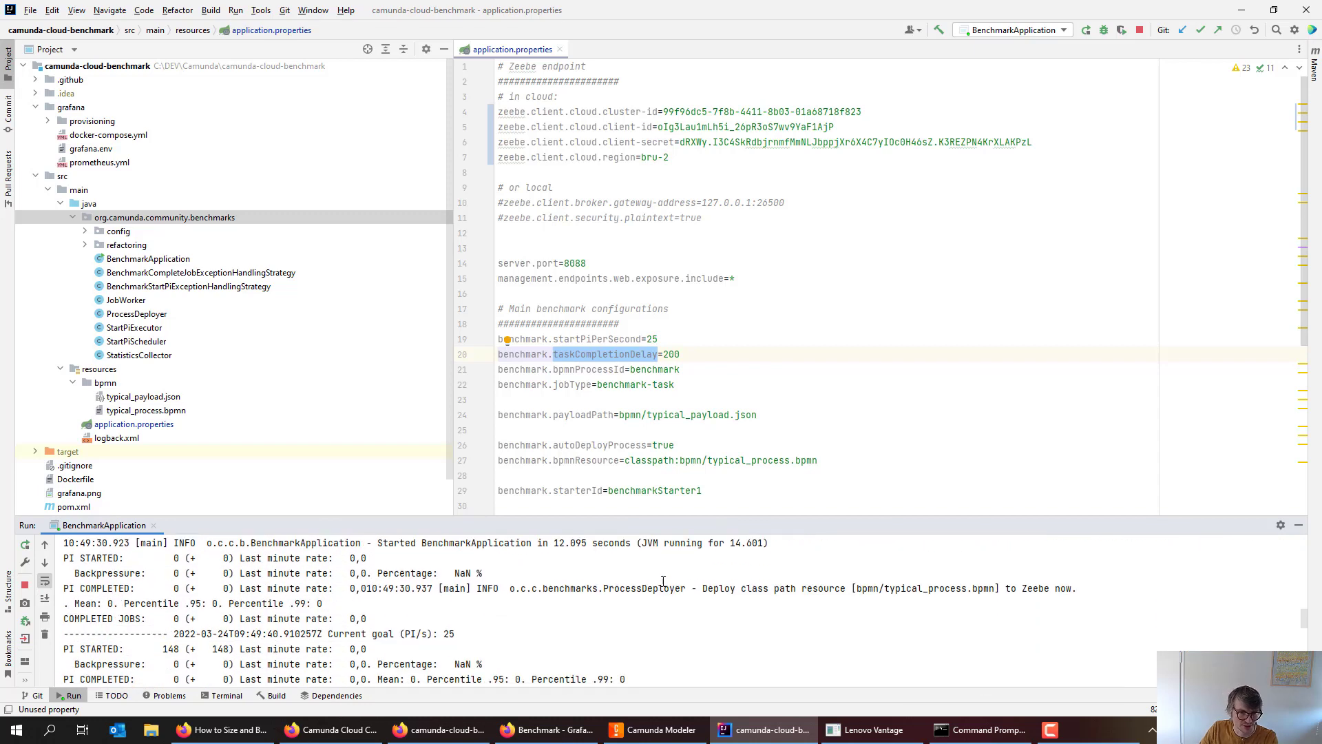
{"action": "scroll", "coordinate": [381, 590], "scroll_direction": "up", "scroll_amount": 1}
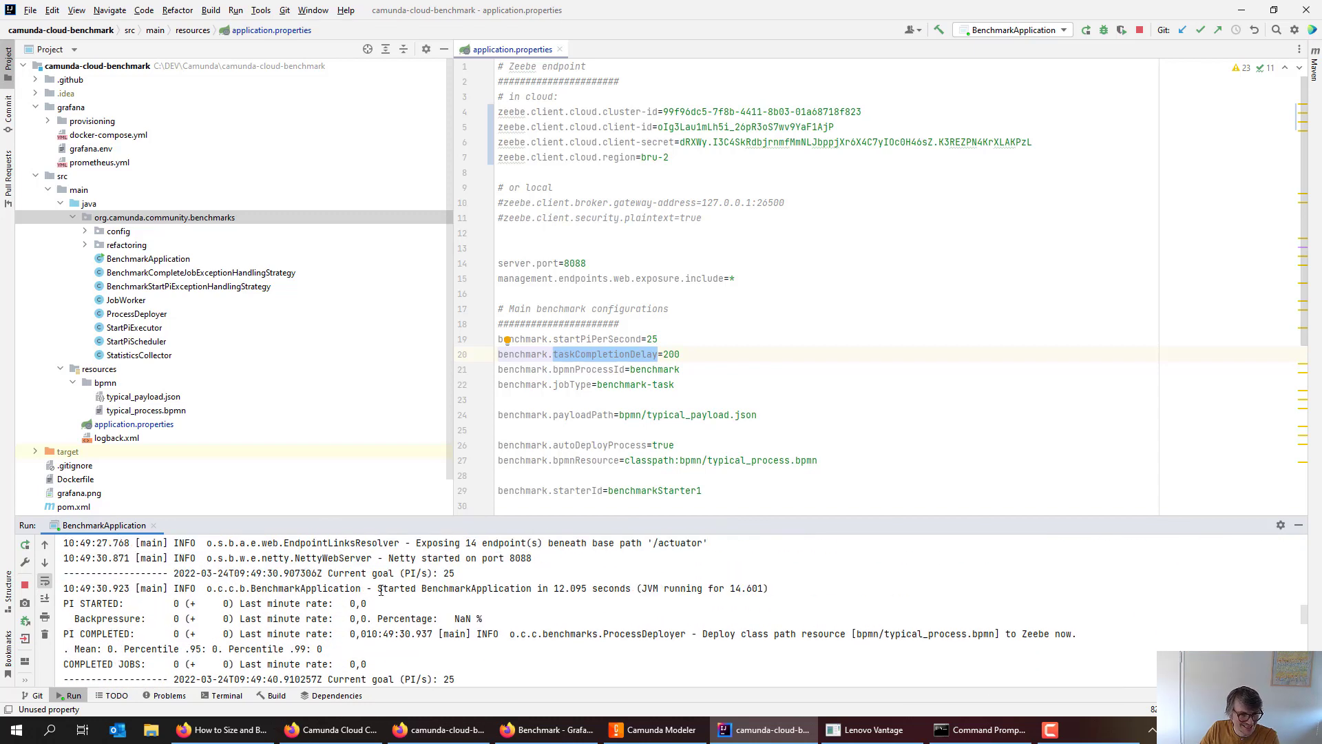
{"action": "left_click_drag", "start_coordinate": [405, 588], "coordinate": [482, 578]}
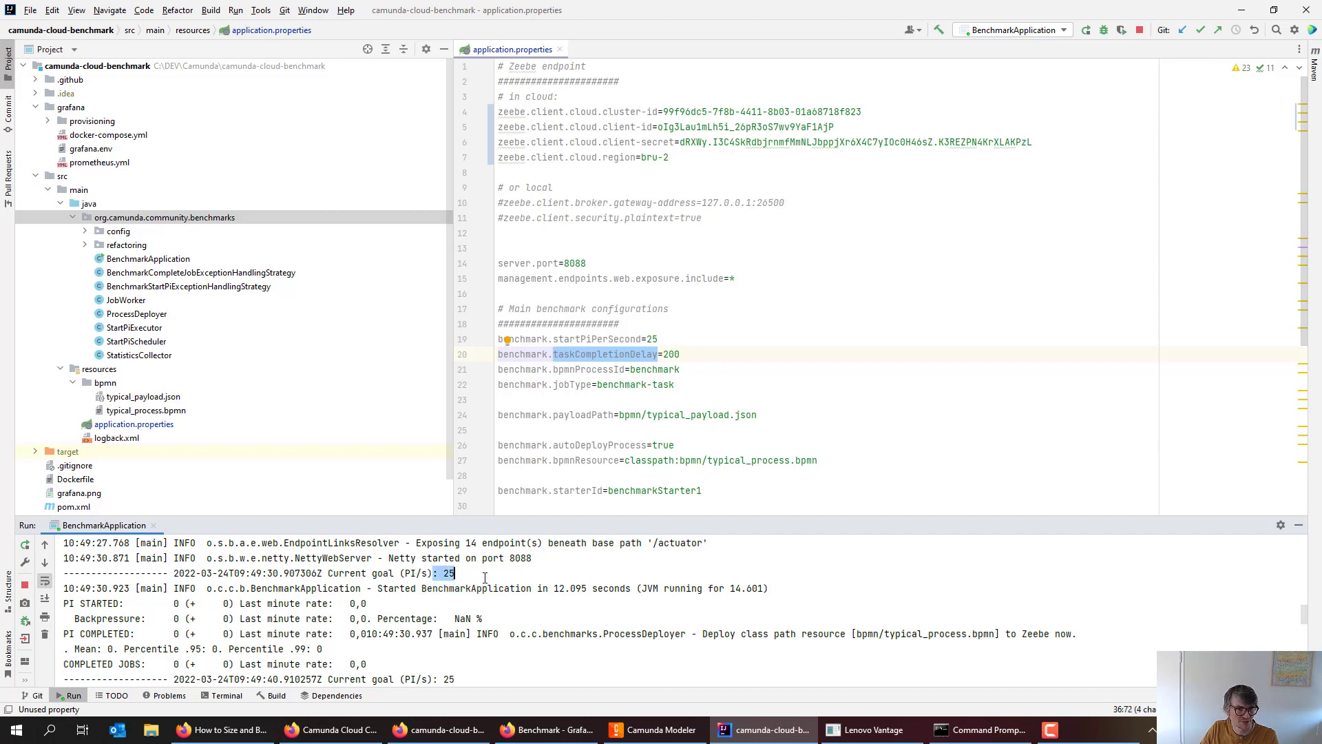
{"action": "scroll", "coordinate": [388, 579], "scroll_direction": "down", "scroll_amount": 3}
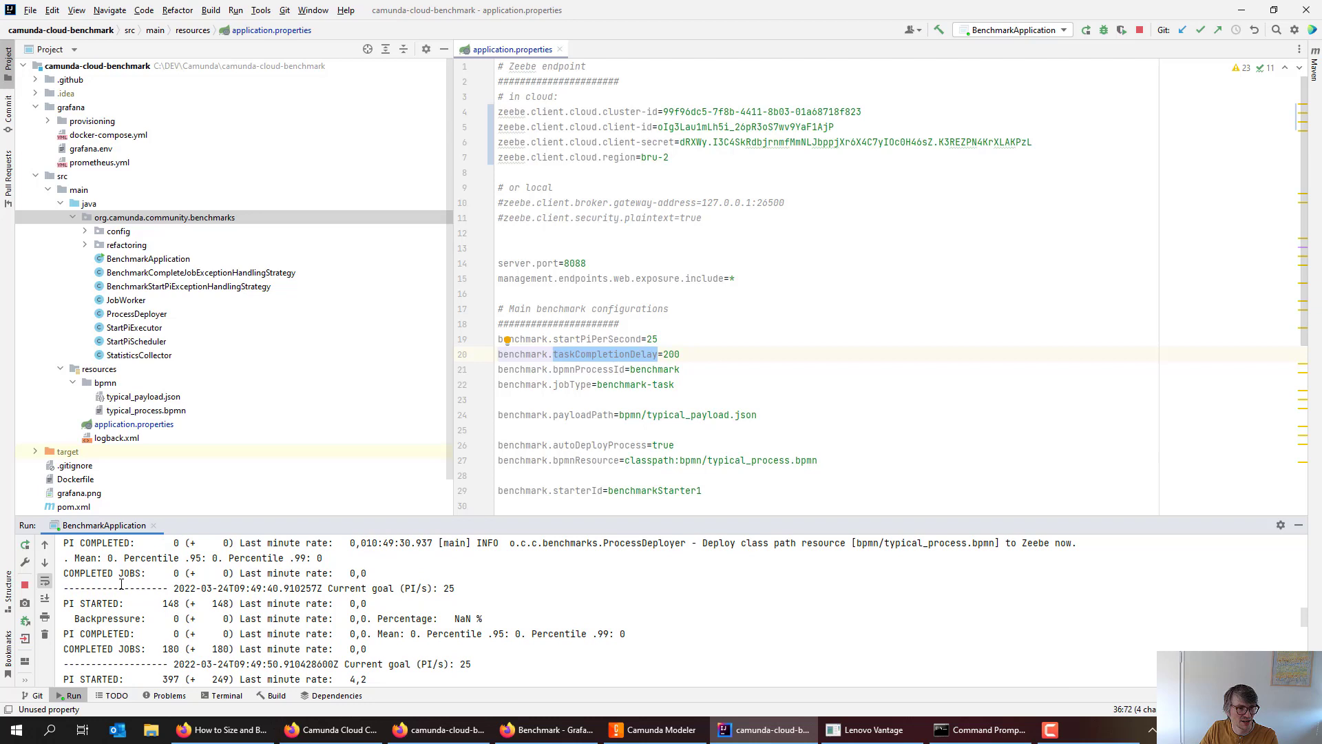
{"action": "left_click_drag", "start_coordinate": [114, 588], "coordinate": [471, 588]}
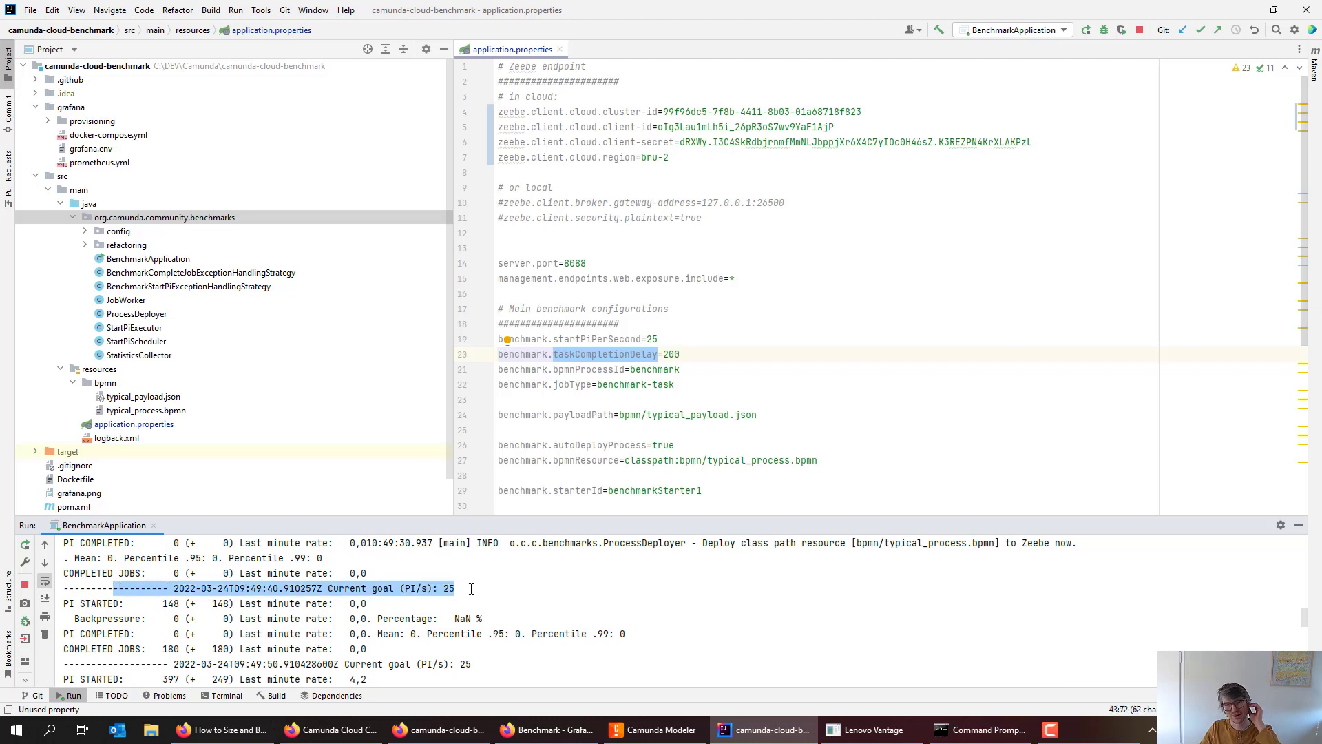
{"action": "scroll", "coordinate": [471, 588], "scroll_direction": "down", "scroll_amount": 1}
{"action": "scroll", "coordinate": [388, 593], "scroll_direction": "down", "scroll_amount": 1}
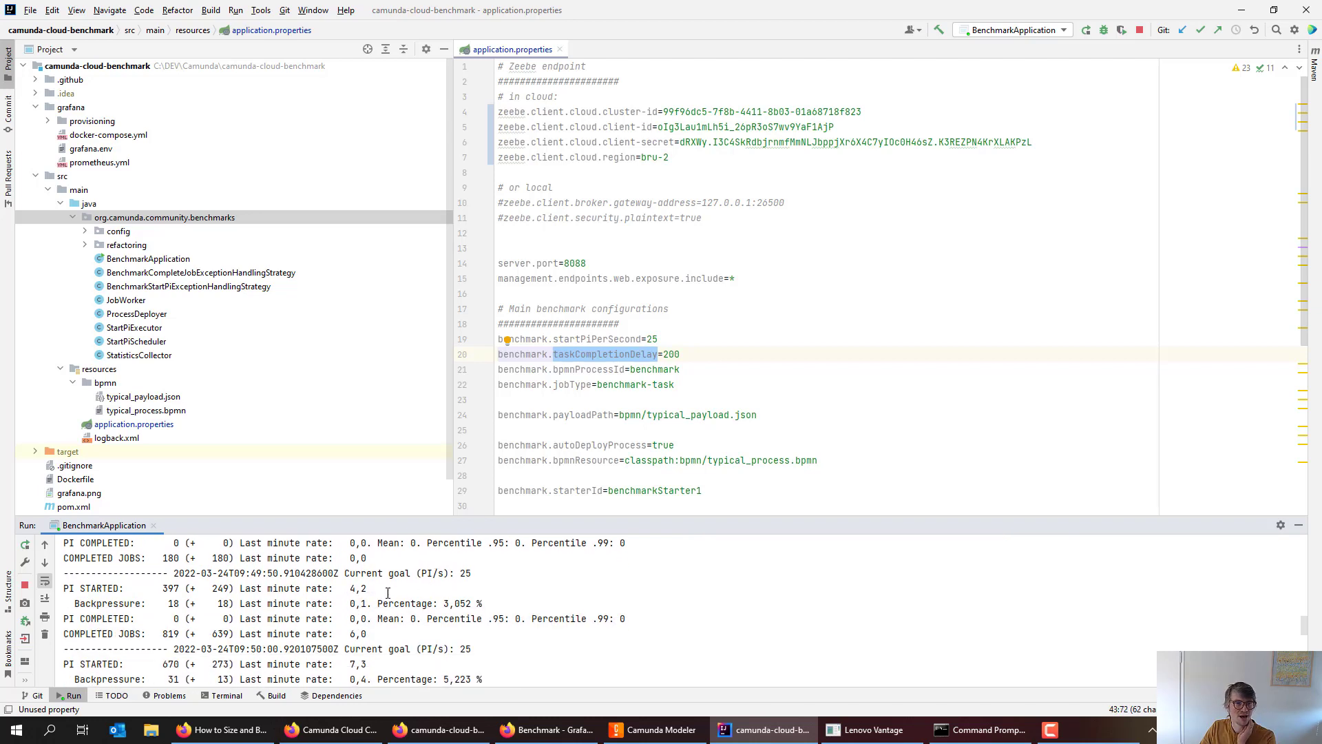
{"action": "left_click_drag", "start_coordinate": [177, 588], "coordinate": [259, 589]}
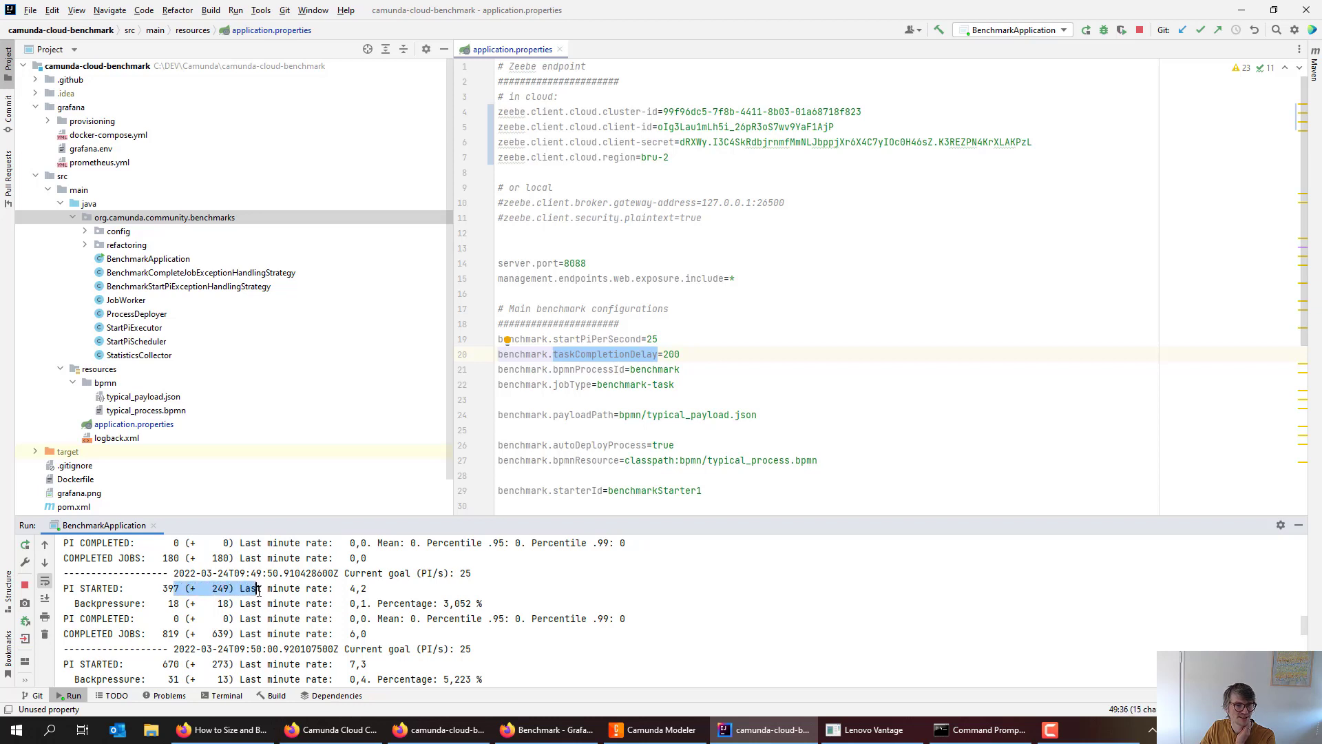
{"action": "double_click", "coordinate": [215, 589]}
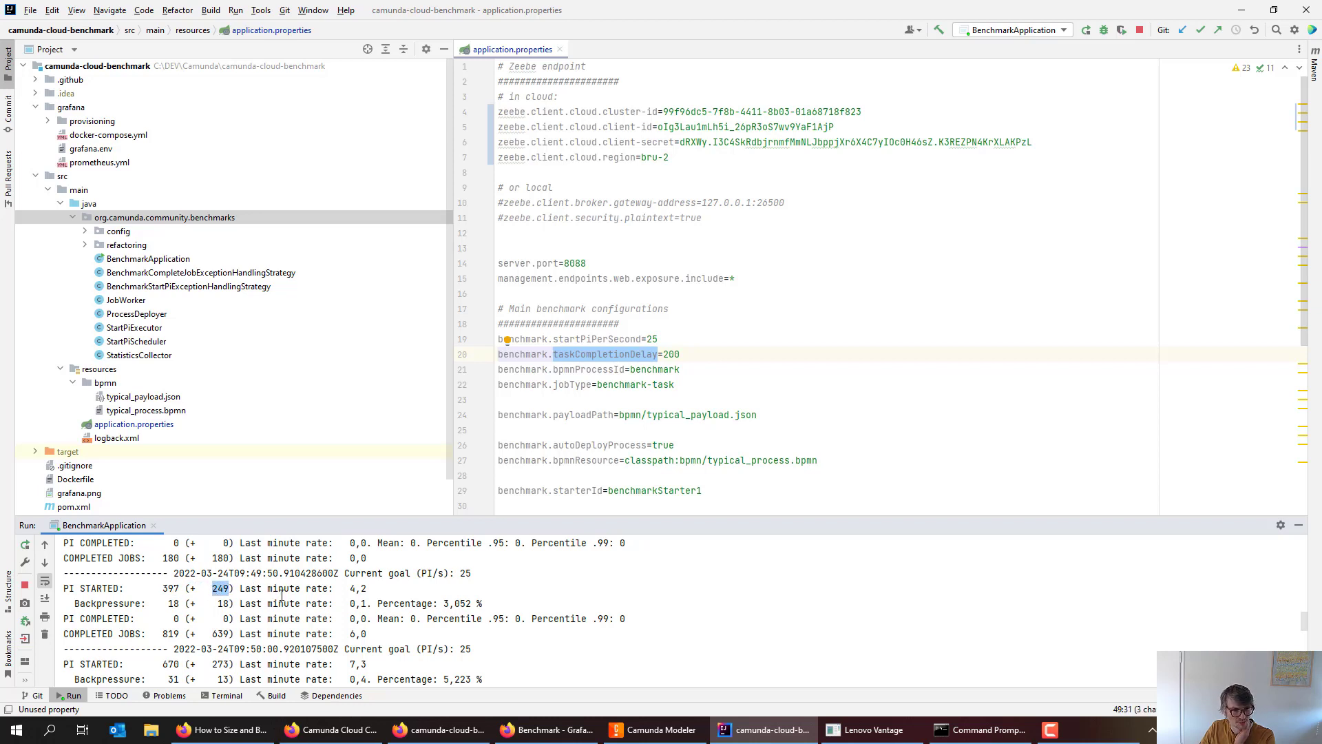
{"action": "double_click", "coordinate": [225, 603]}
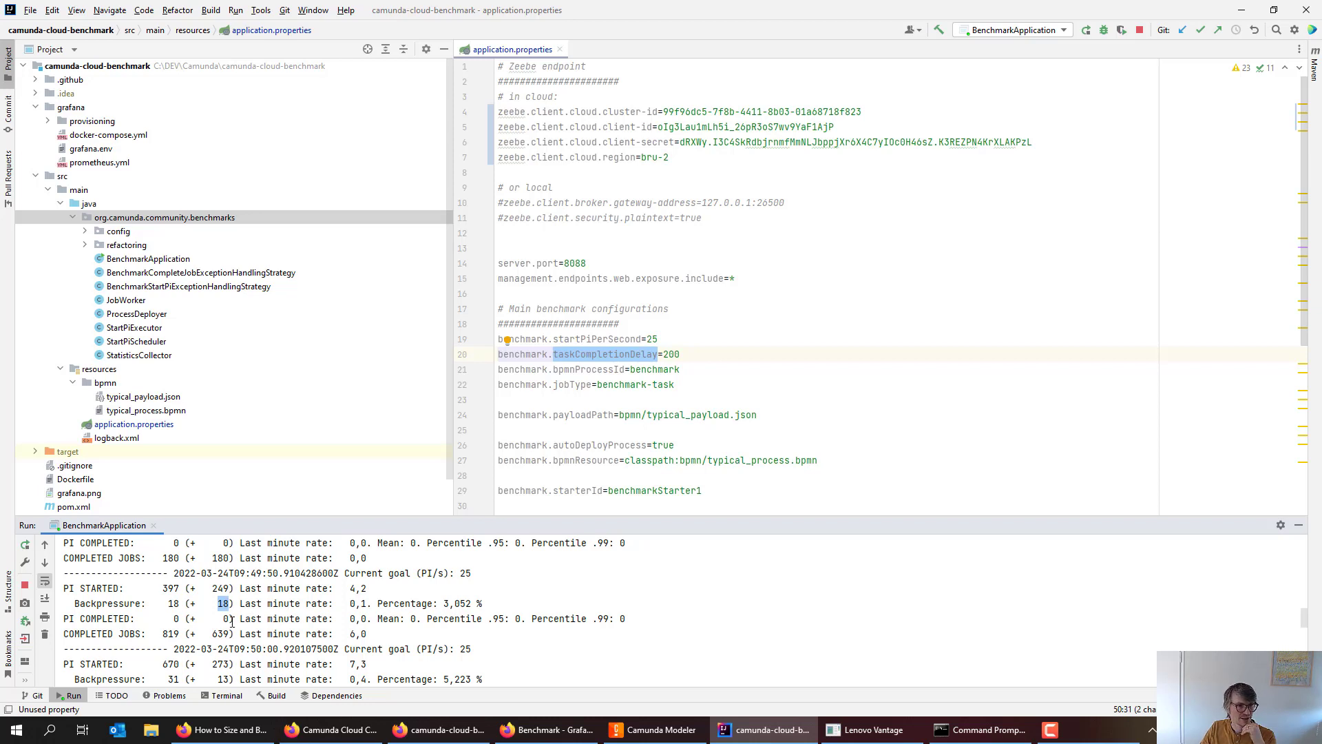
{"action": "left_click_drag", "start_coordinate": [213, 620], "coordinate": [235, 618]}
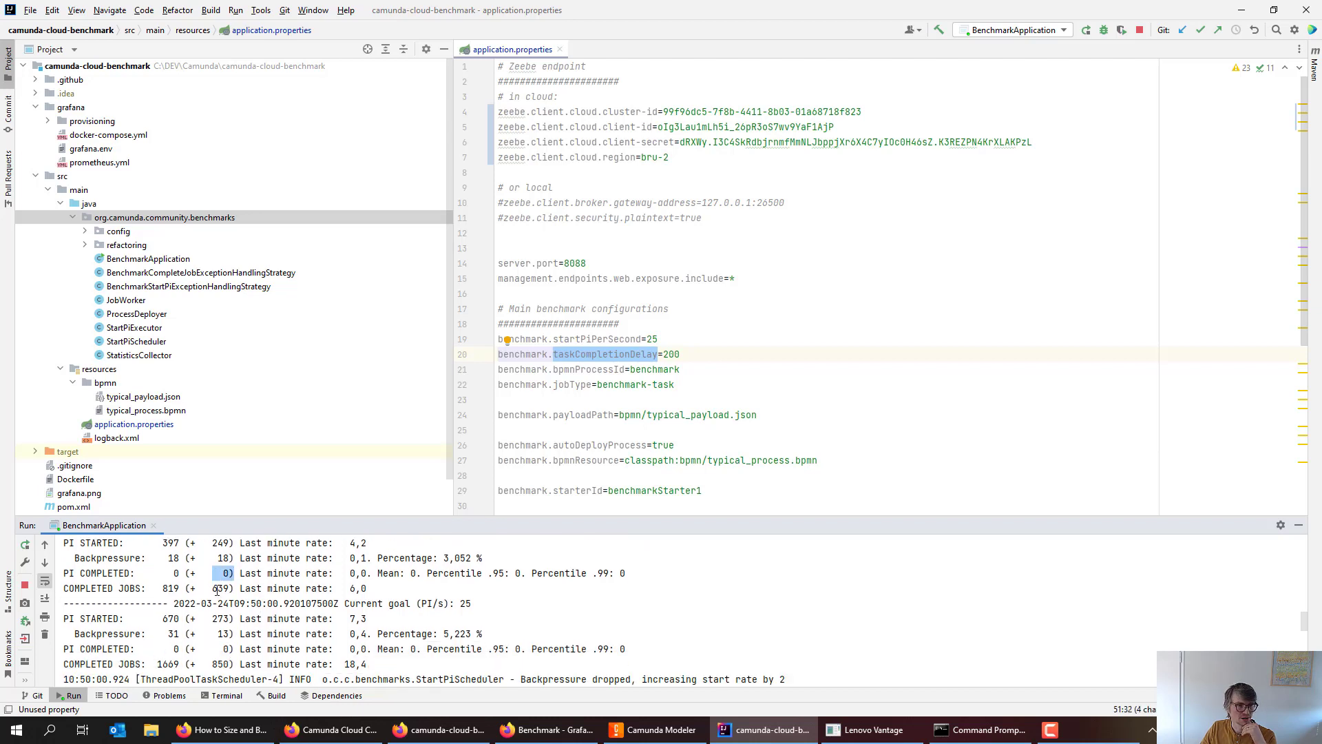
{"action": "left_click_drag", "start_coordinate": [223, 573], "coordinate": [195, 575]}
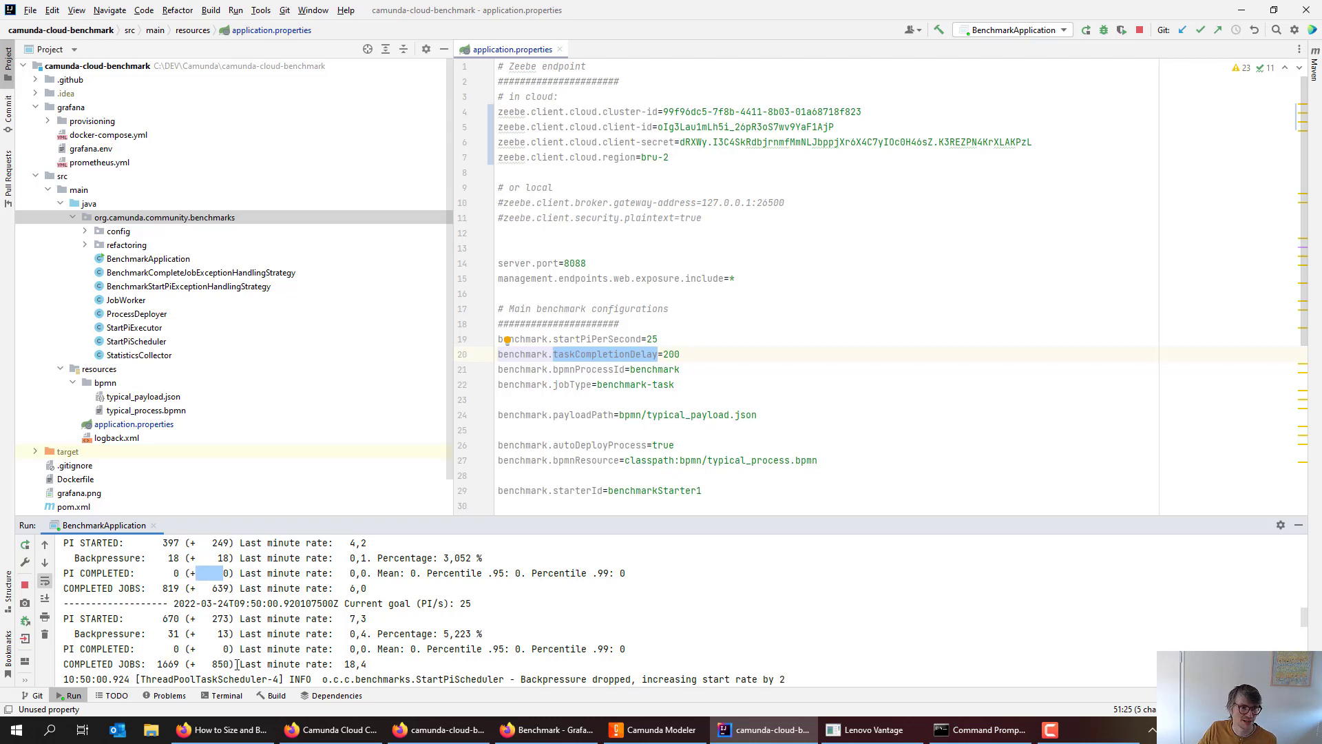
{"action": "left_click", "coordinate": [195, 577]}
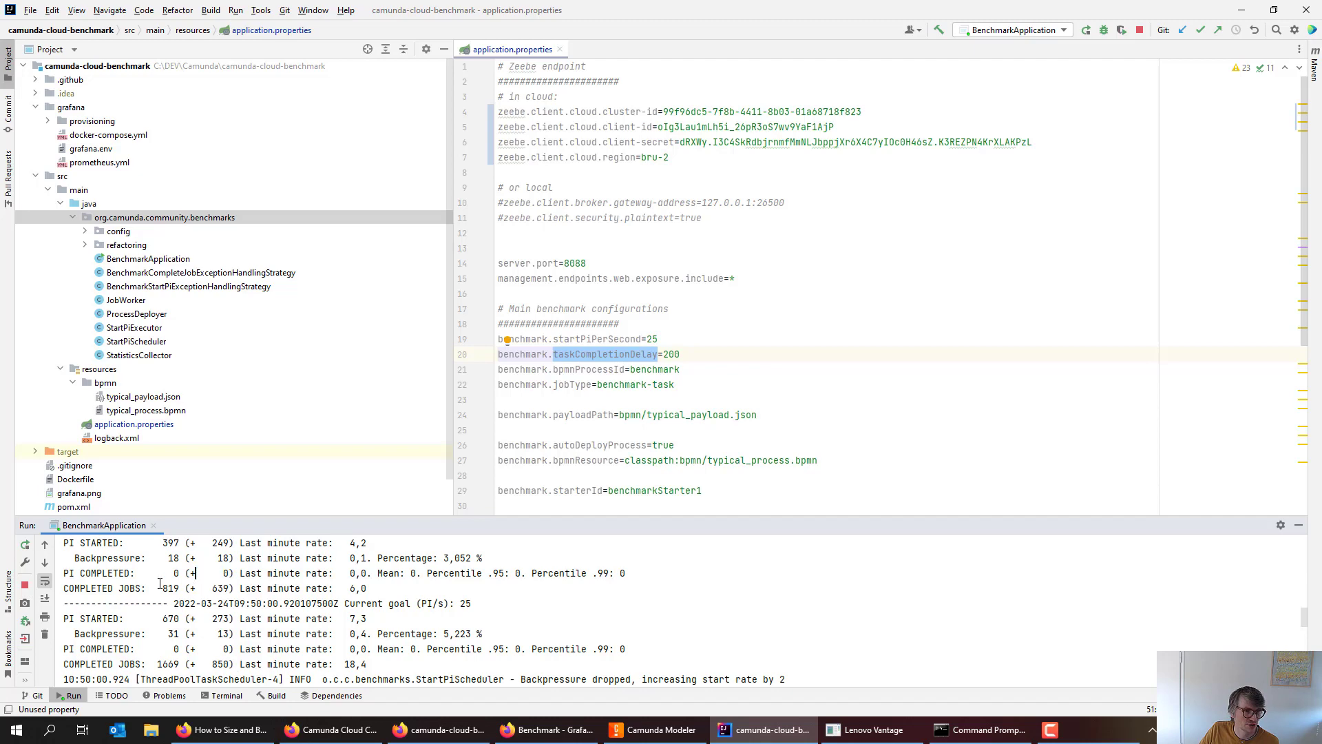
{"action": "left_click", "coordinate": [214, 587], "text": "shift"}
{"action": "double_click", "coordinate": [219, 587]}
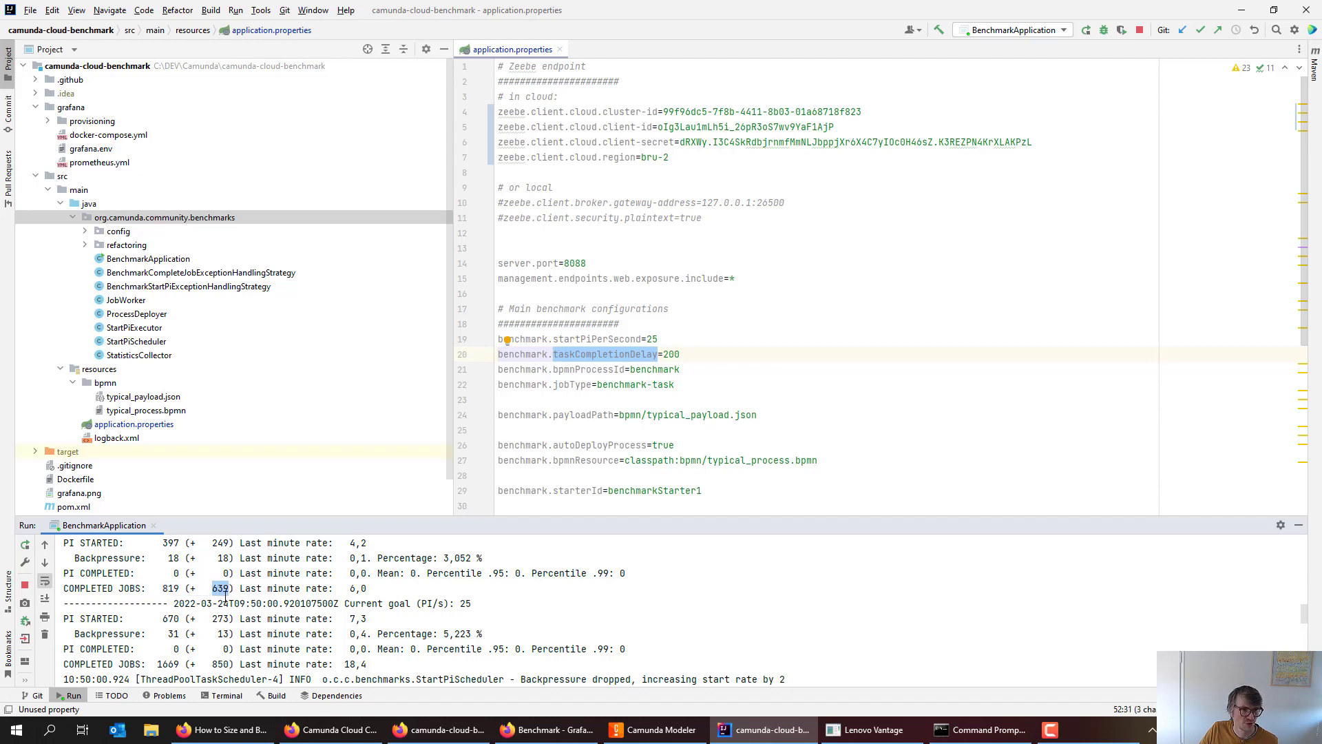
{"action": "double_click", "coordinate": [221, 618]}
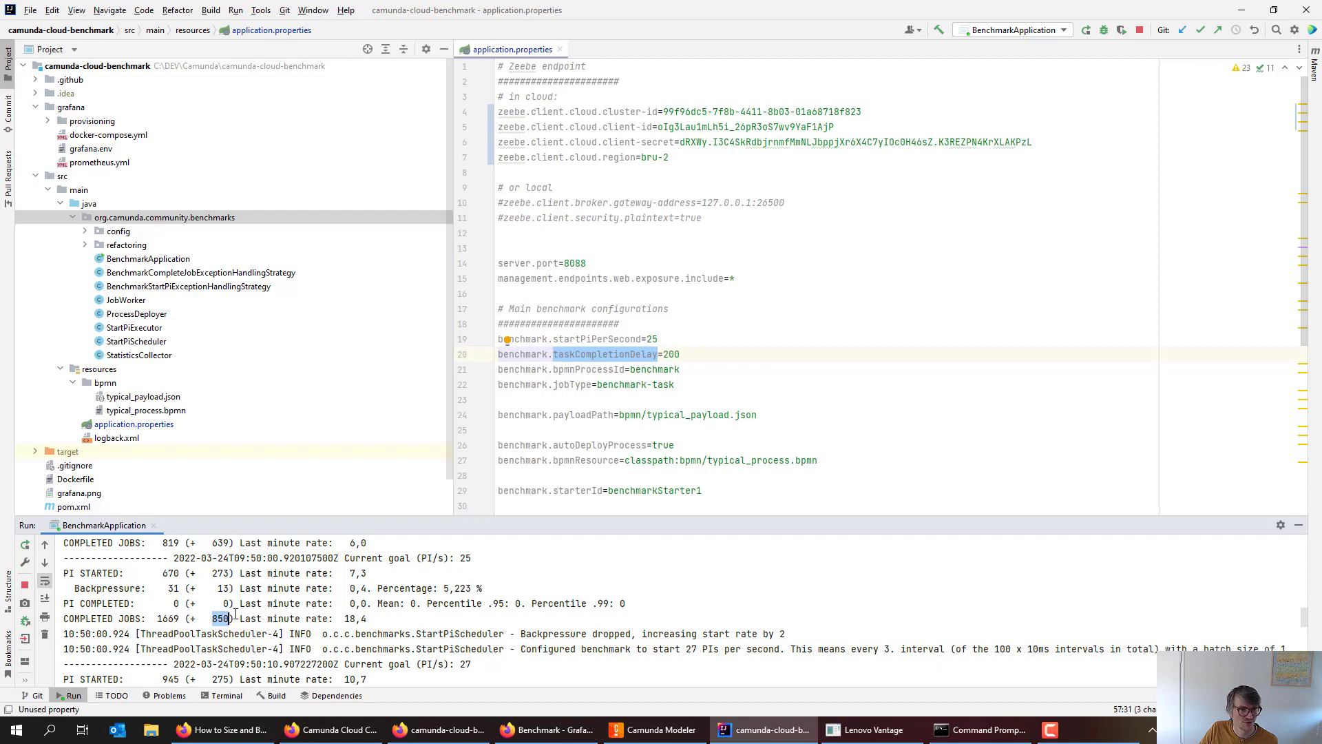
{"action": "double_click", "coordinate": [221, 633]}
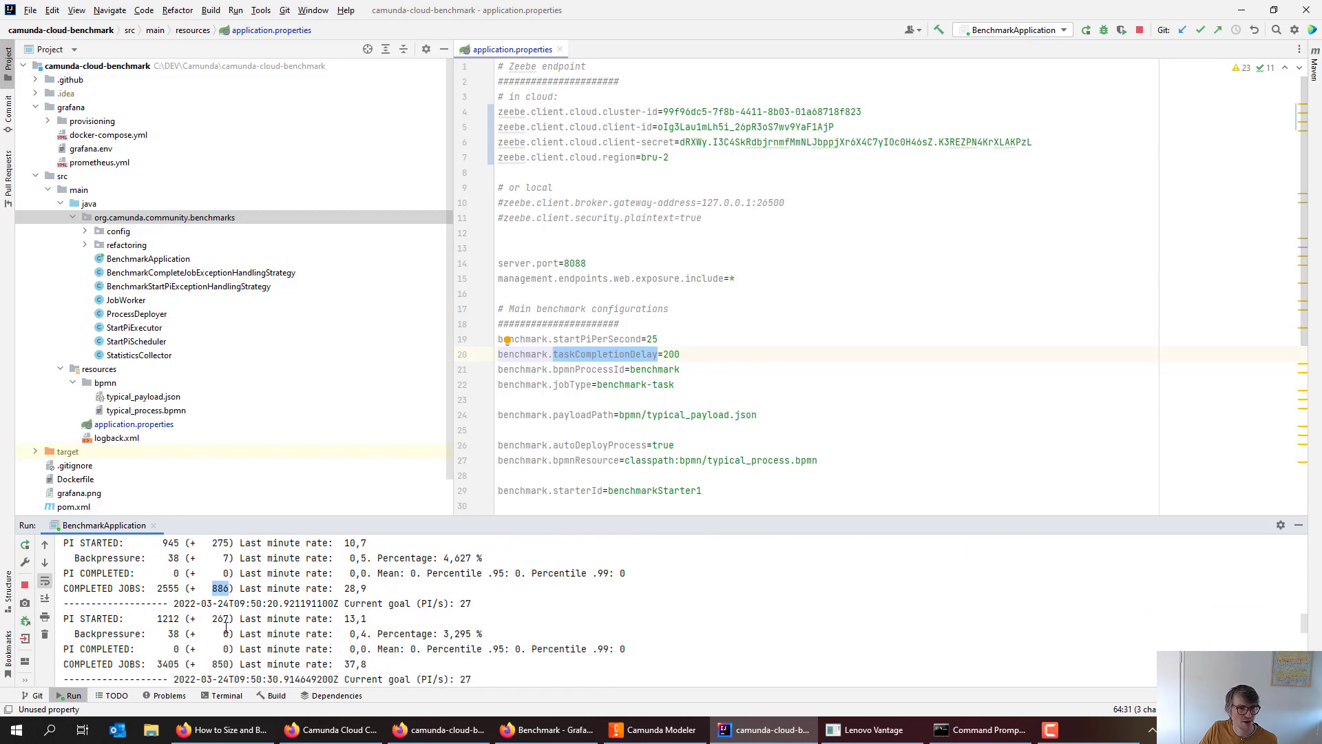
{"action": "scroll", "coordinate": [241, 624], "scroll_direction": "up", "scroll_amount": 2}
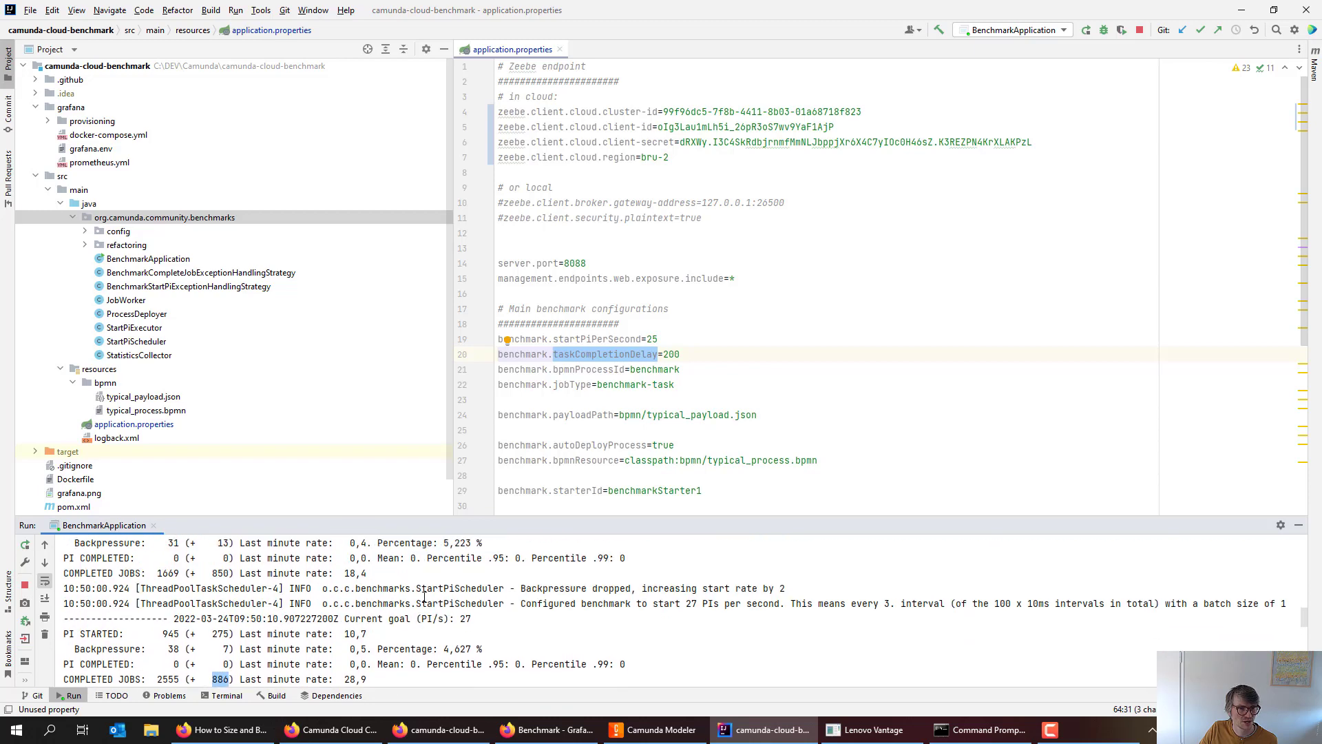
{"action": "scroll", "coordinate": [444, 605], "scroll_direction": "down", "scroll_amount": 3}
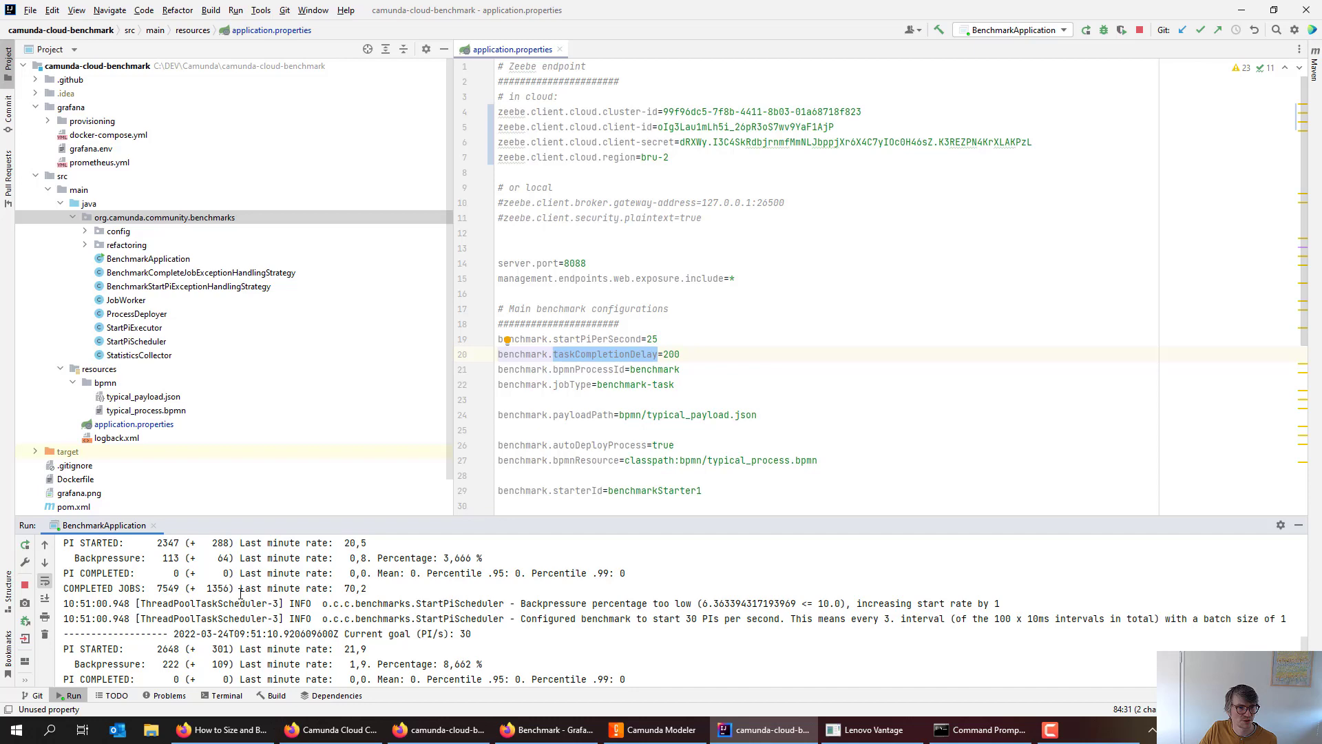
{"action": "left_click_drag", "start_coordinate": [210, 604], "coordinate": [239, 604]}
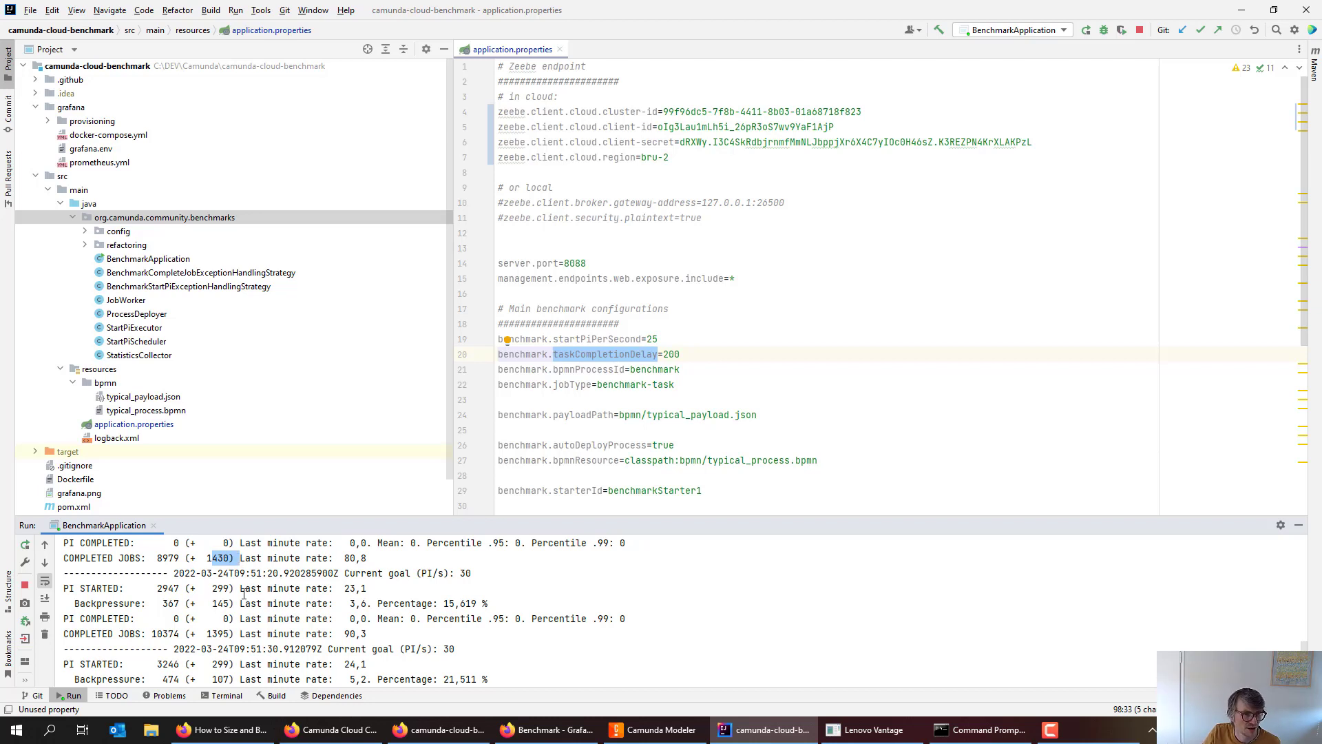
{"action": "left_click_drag", "start_coordinate": [207, 604], "coordinate": [247, 604]}
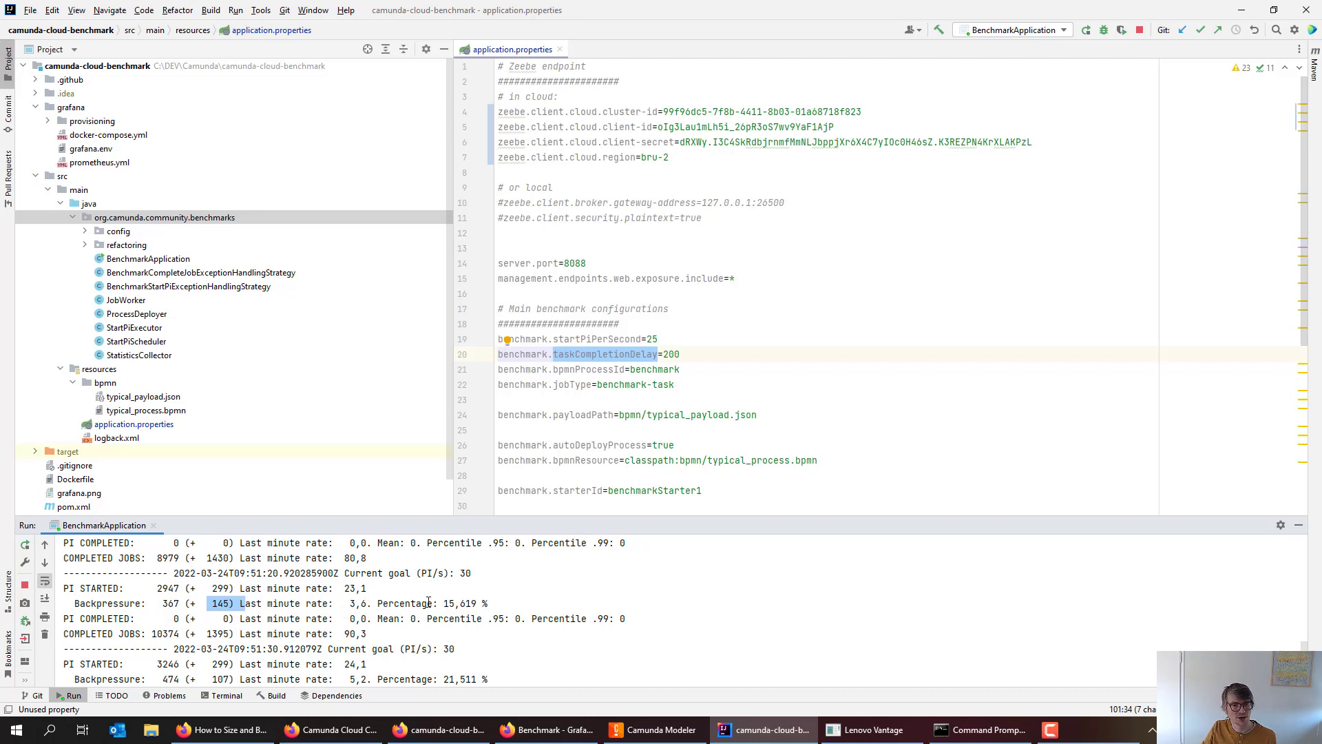
{"action": "left_click_drag", "start_coordinate": [438, 604], "coordinate": [508, 605]}
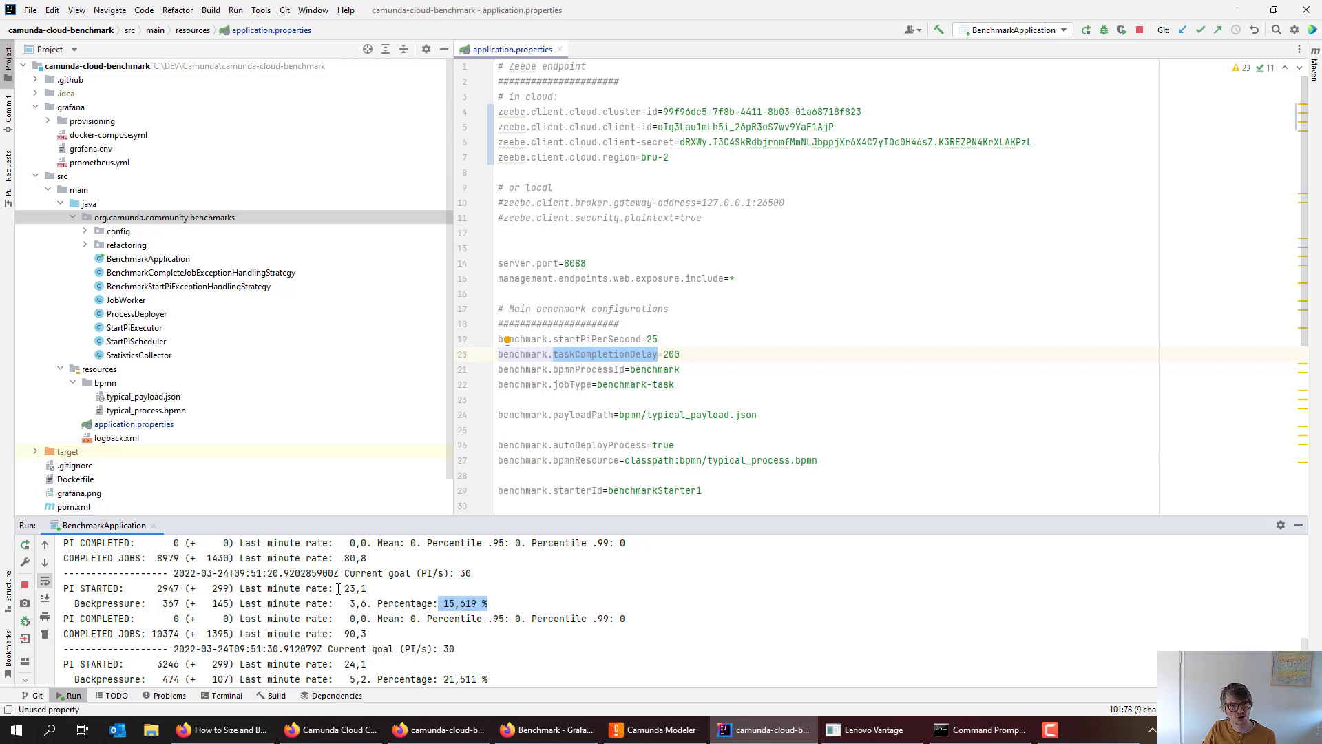
{"action": "left_click_drag", "start_coordinate": [338, 588], "coordinate": [389, 590]}
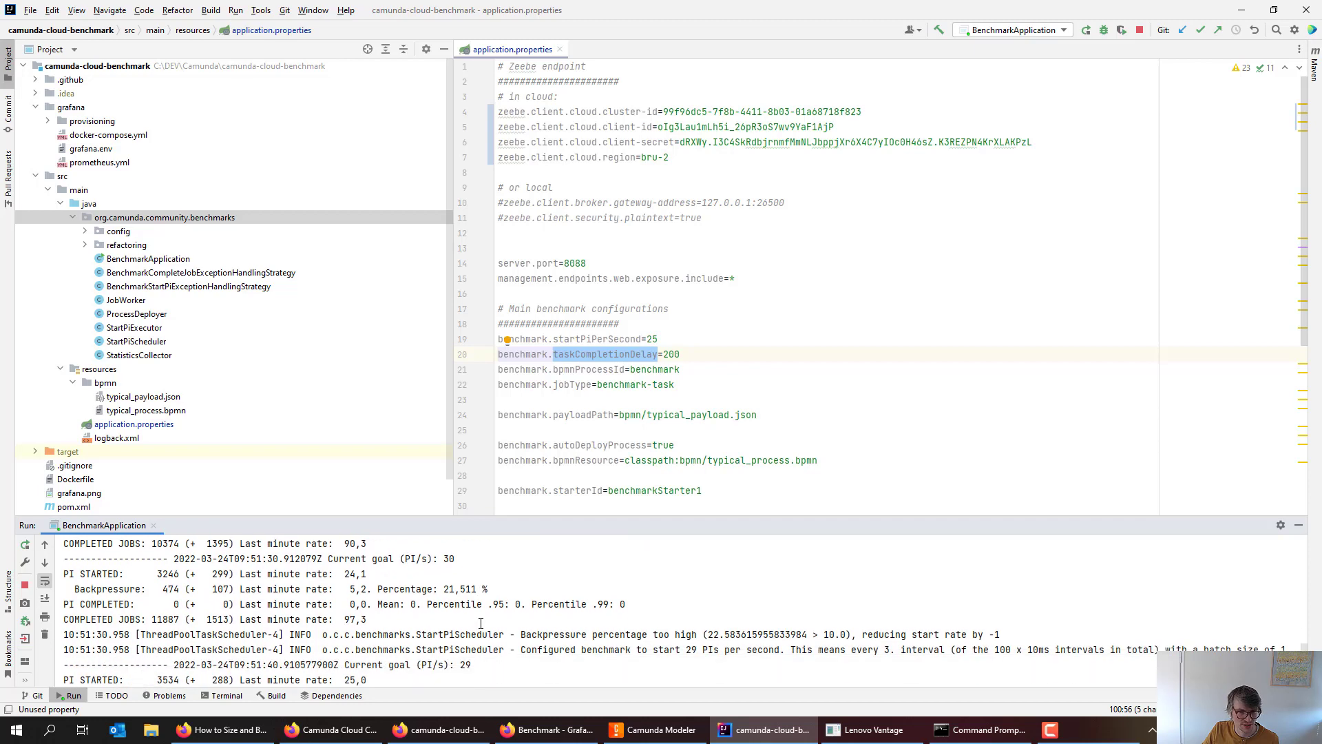
{"action": "left_click_drag", "start_coordinate": [570, 634], "coordinate": [817, 635]}
{"action": "double_click", "coordinate": [713, 633]}
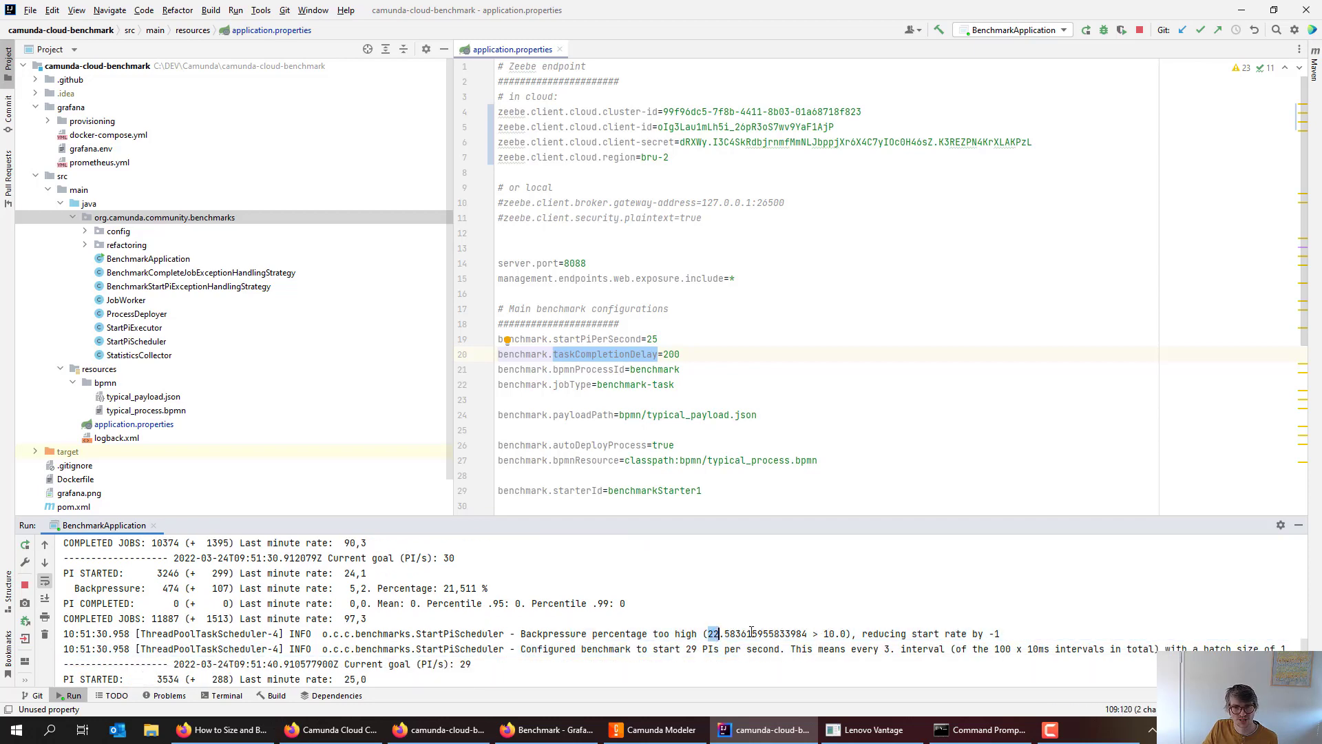
{"action": "double_click", "coordinate": [827, 633]}
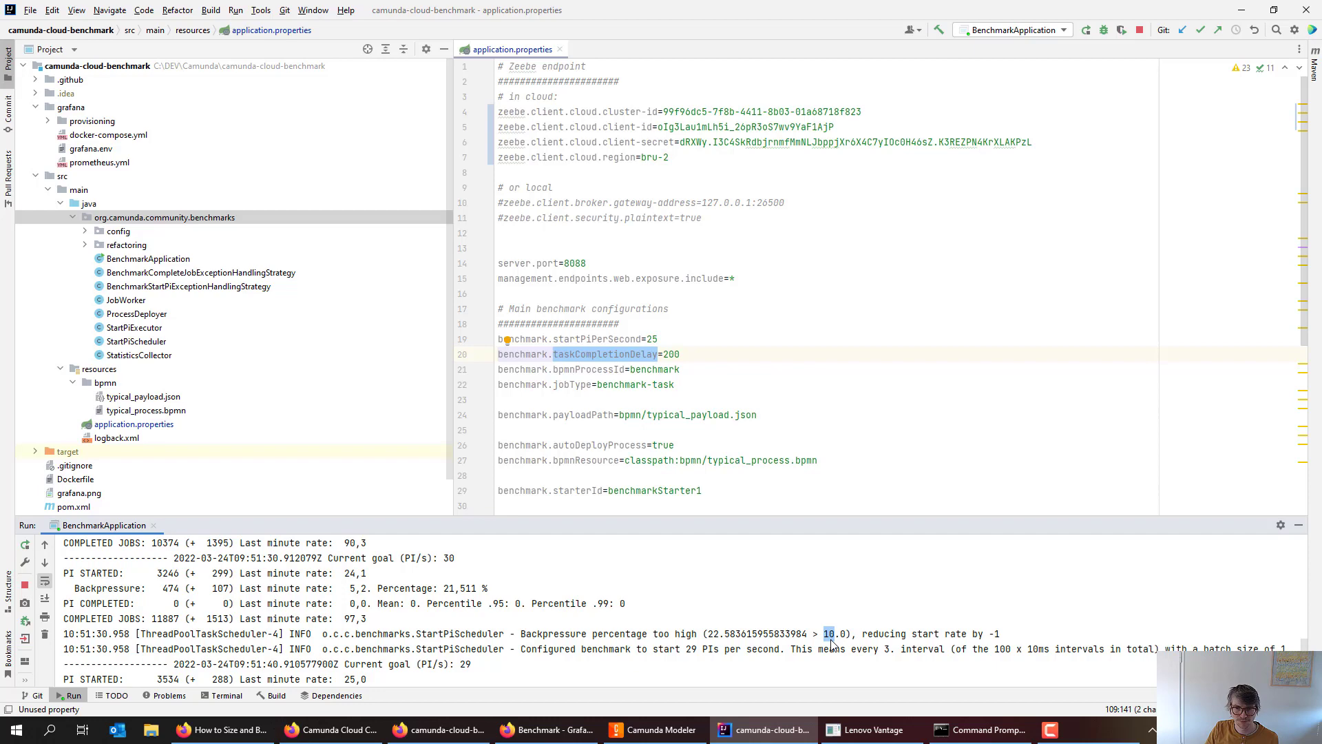
{"action": "left_click_drag", "start_coordinate": [944, 633], "coordinate": [1021, 637]}
{"action": "scroll", "coordinate": [781, 654], "scroll_direction": "down", "scroll_amount": 10}
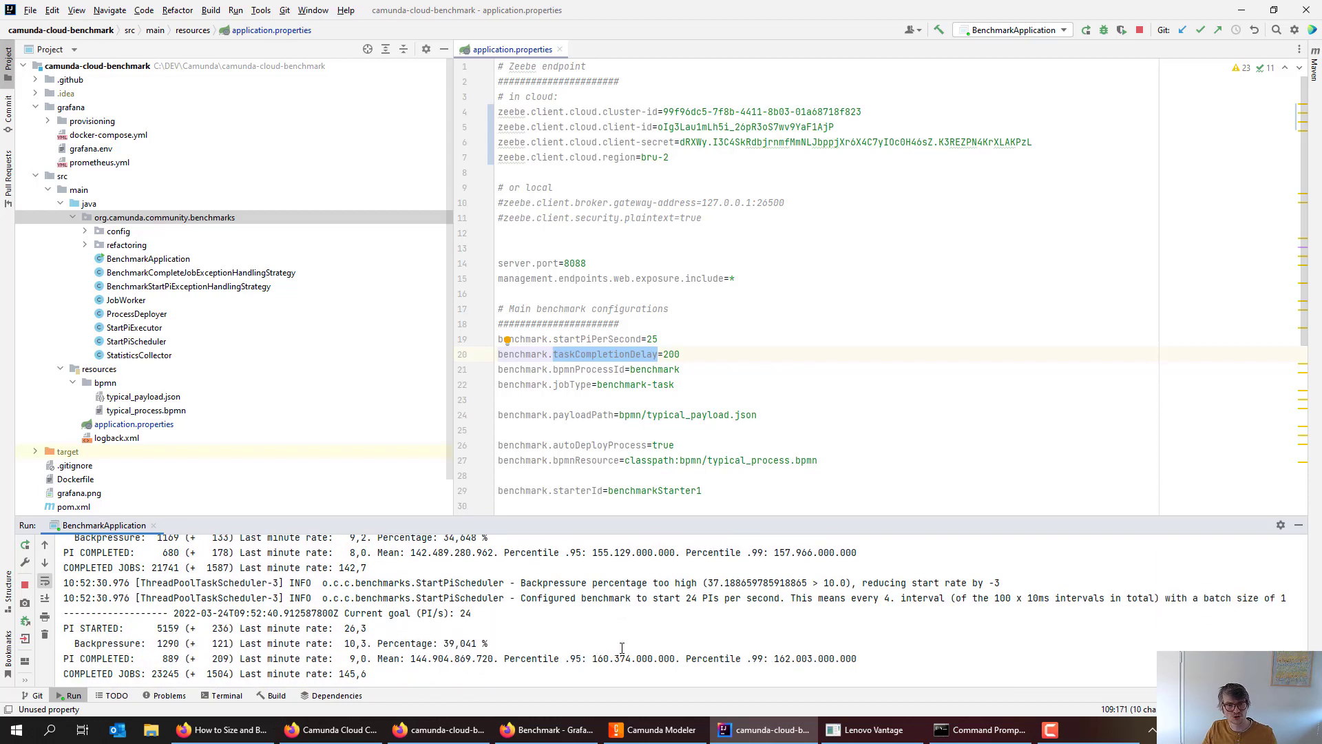
- Switch to the Benchmark Grafana dashboard and set its time range to Last 5 minutes
{"action": "key", "text": "alt+Tab"}
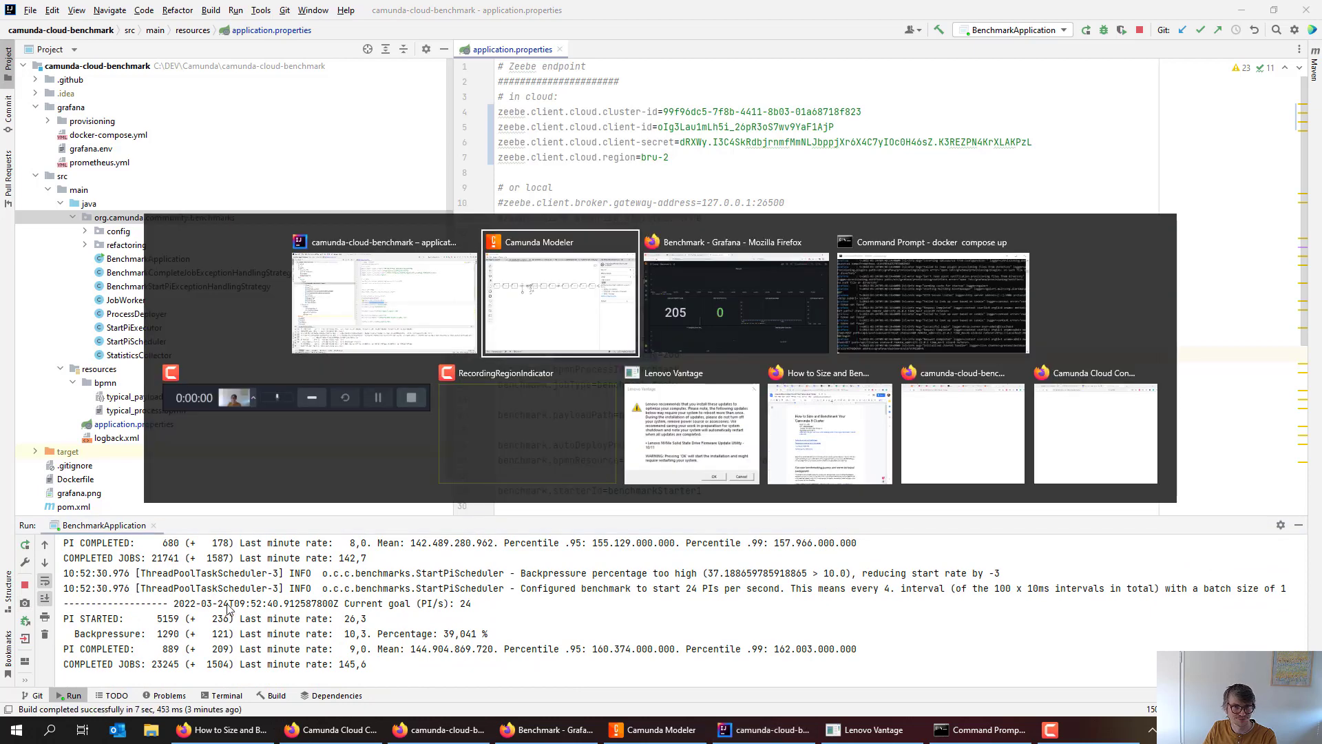
{"action": "key", "text": "alt+Tab"}
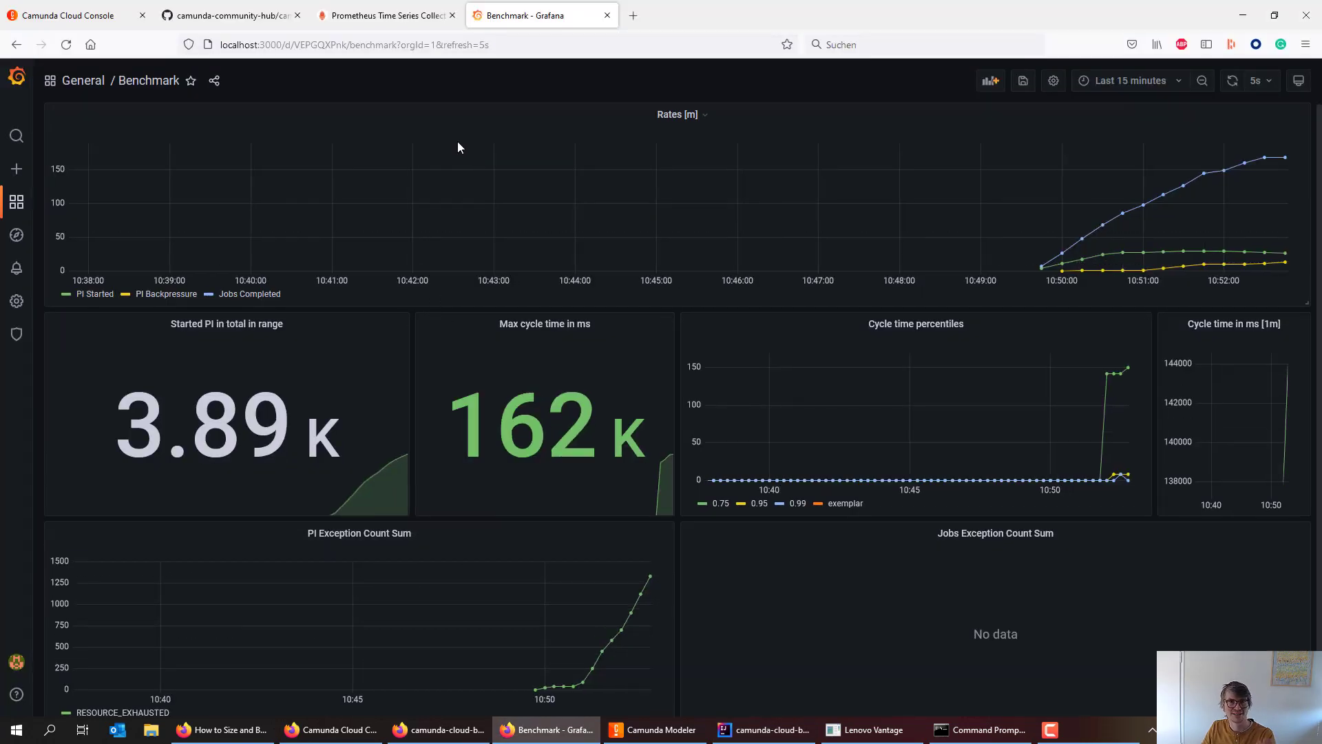
{"action": "left_click", "coordinate": [1129, 80]}
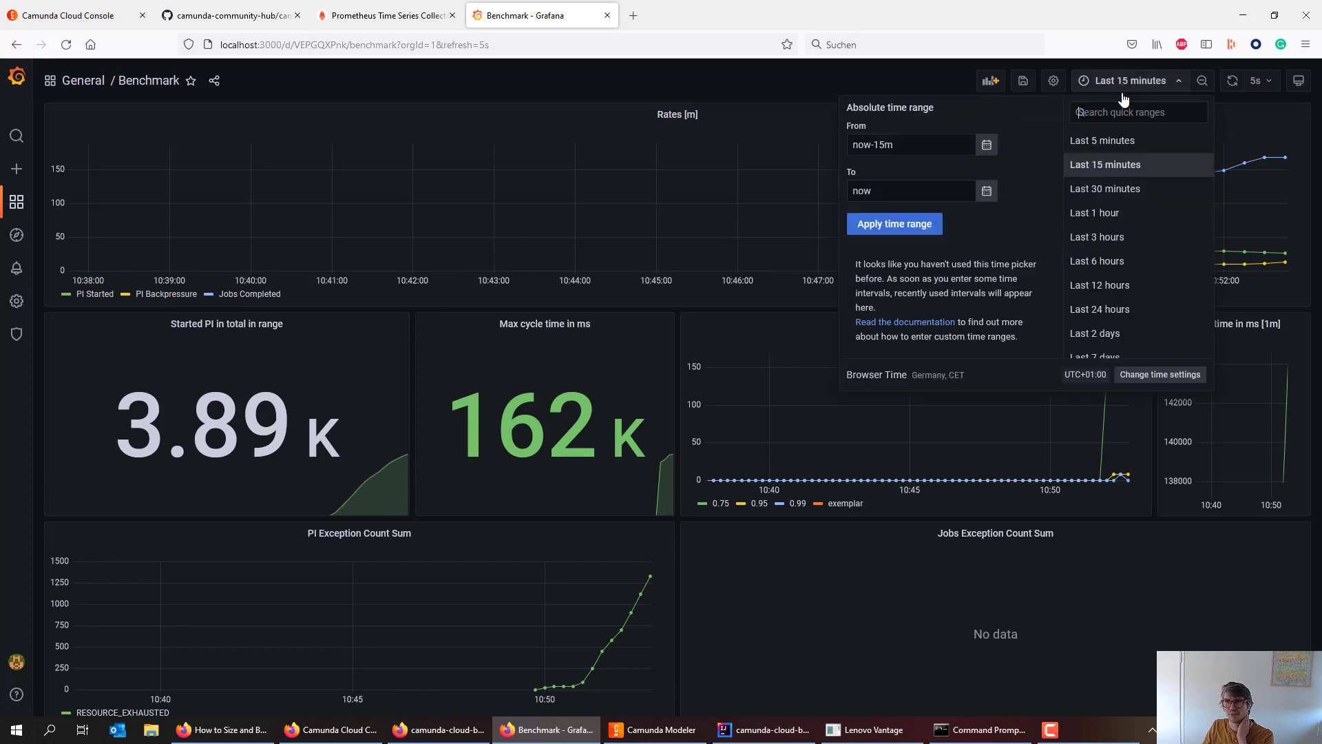
{"action": "left_click", "coordinate": [1109, 143]}
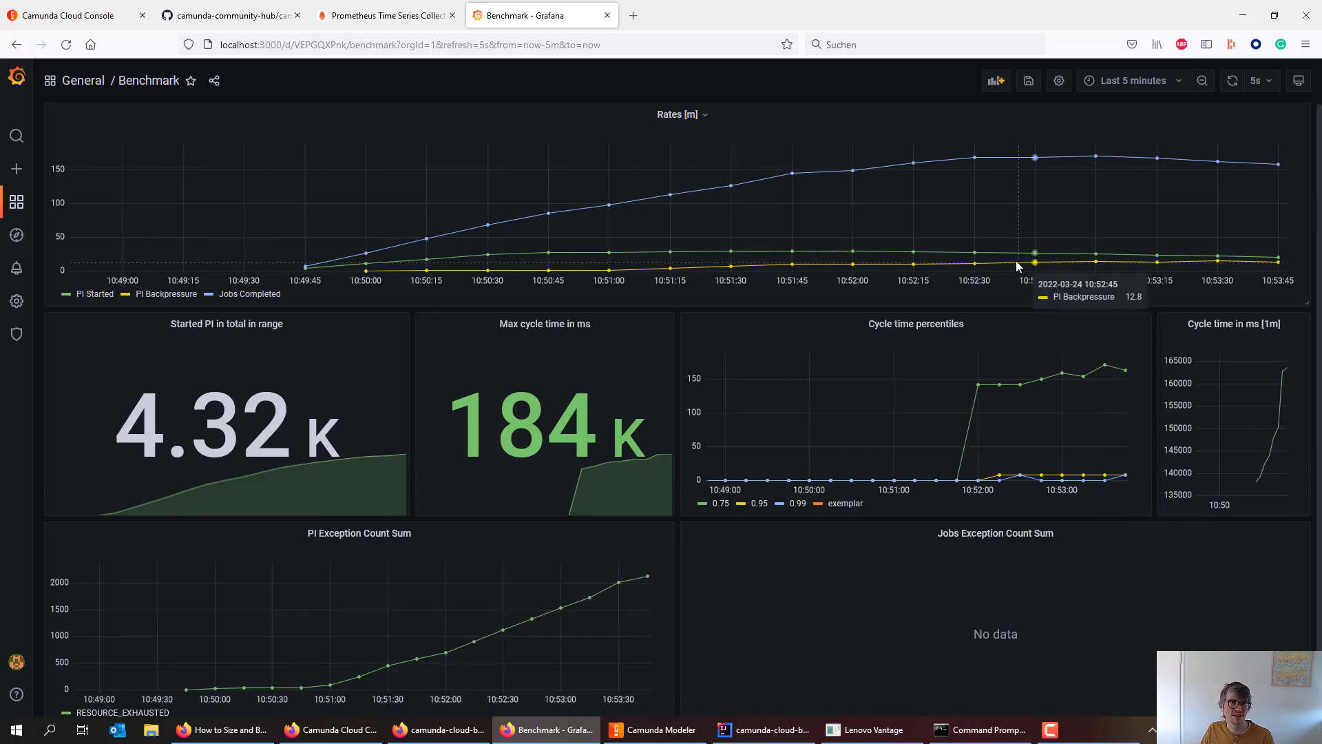
- Set the Benchmark dashboard's time range to Last 30 minutes, then switch windows
{"action": "left_click", "coordinate": [1138, 83]}
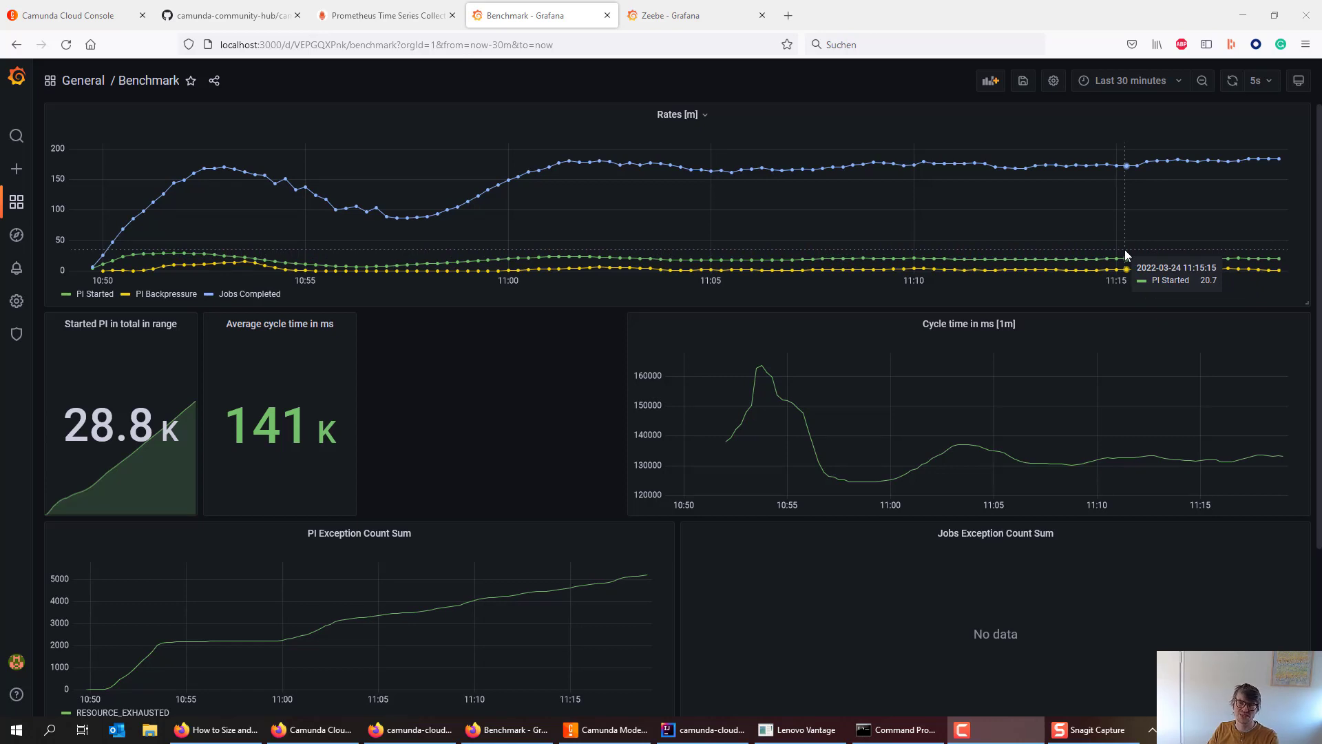
{"action": "key", "text": "alt+Tab"}
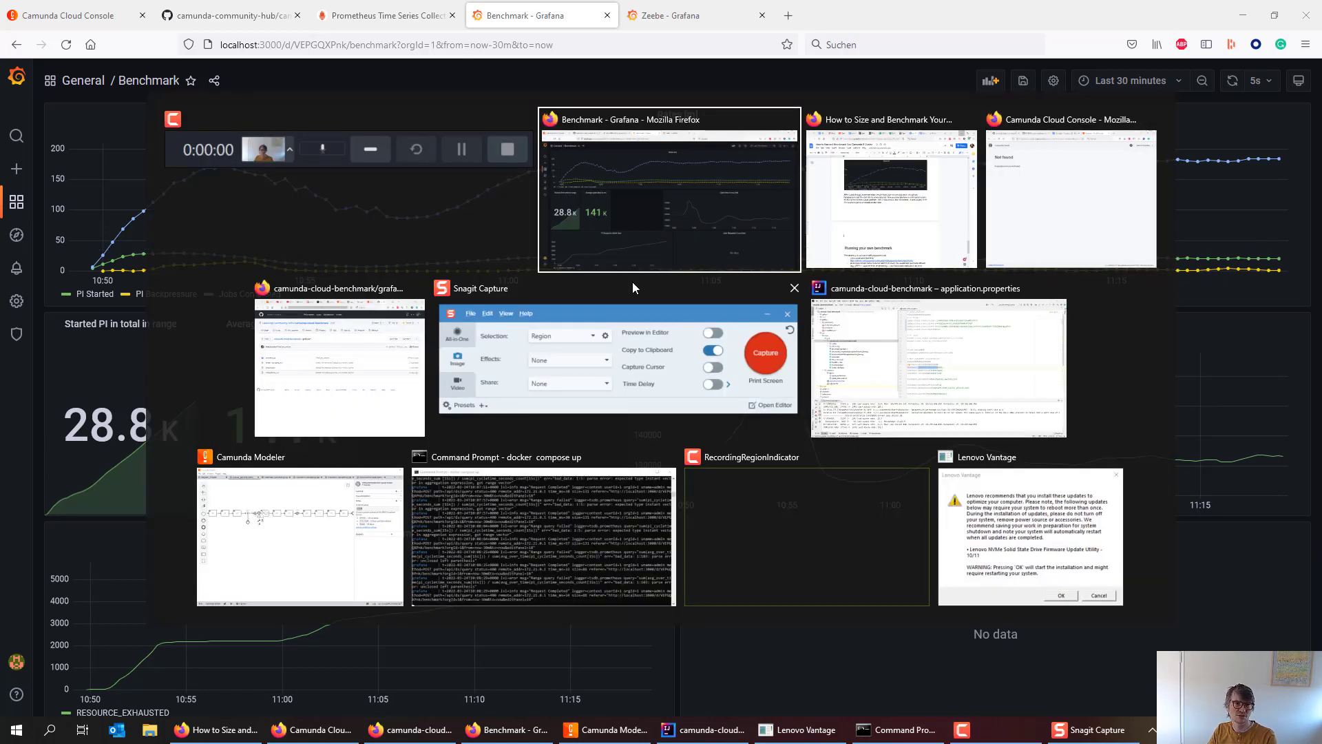
- Zoom out on typical_process.bpmn in Camunda Modeler to show its PT1M timer event
{"action": "left_click", "coordinate": [282, 513]}
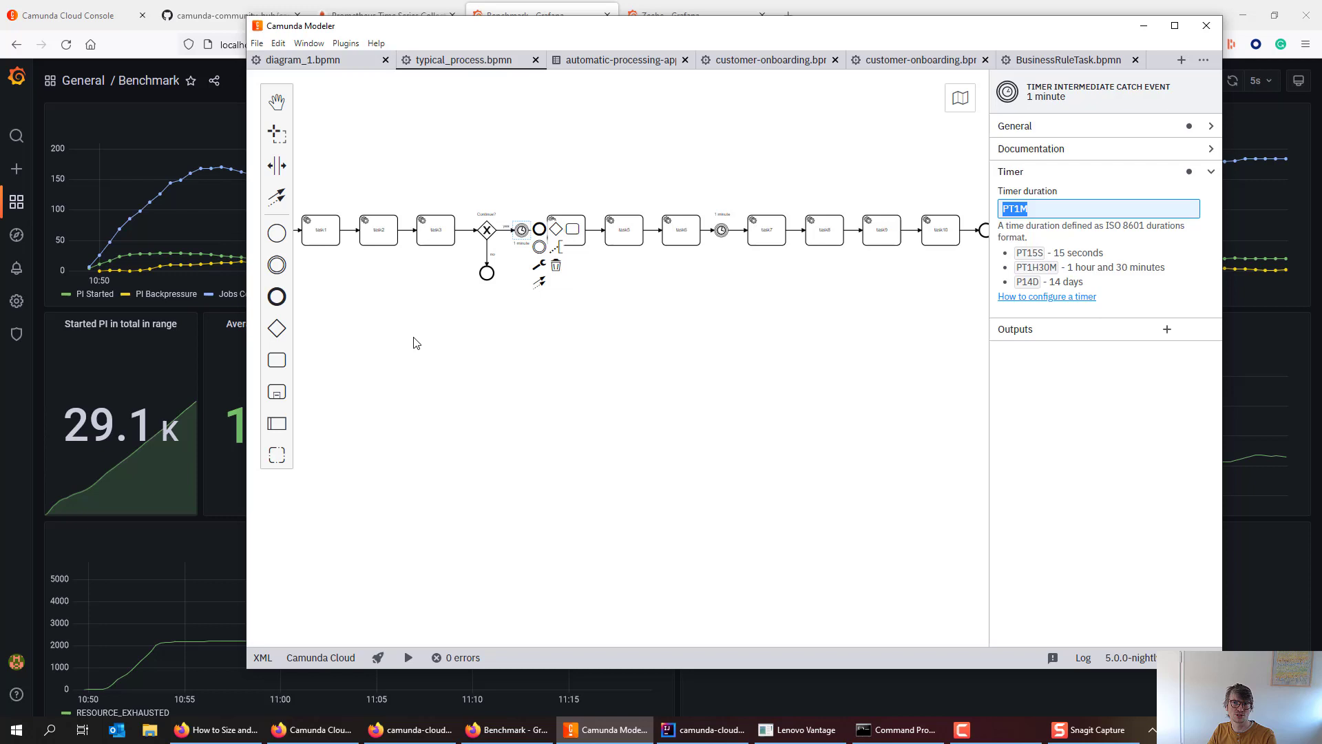
{"action": "scroll", "coordinate": [424, 354], "scroll_direction": "down", "scroll_amount": 1}
{"action": "scroll", "coordinate": [466, 357], "scroll_direction": "down", "scroll_amount": 1}
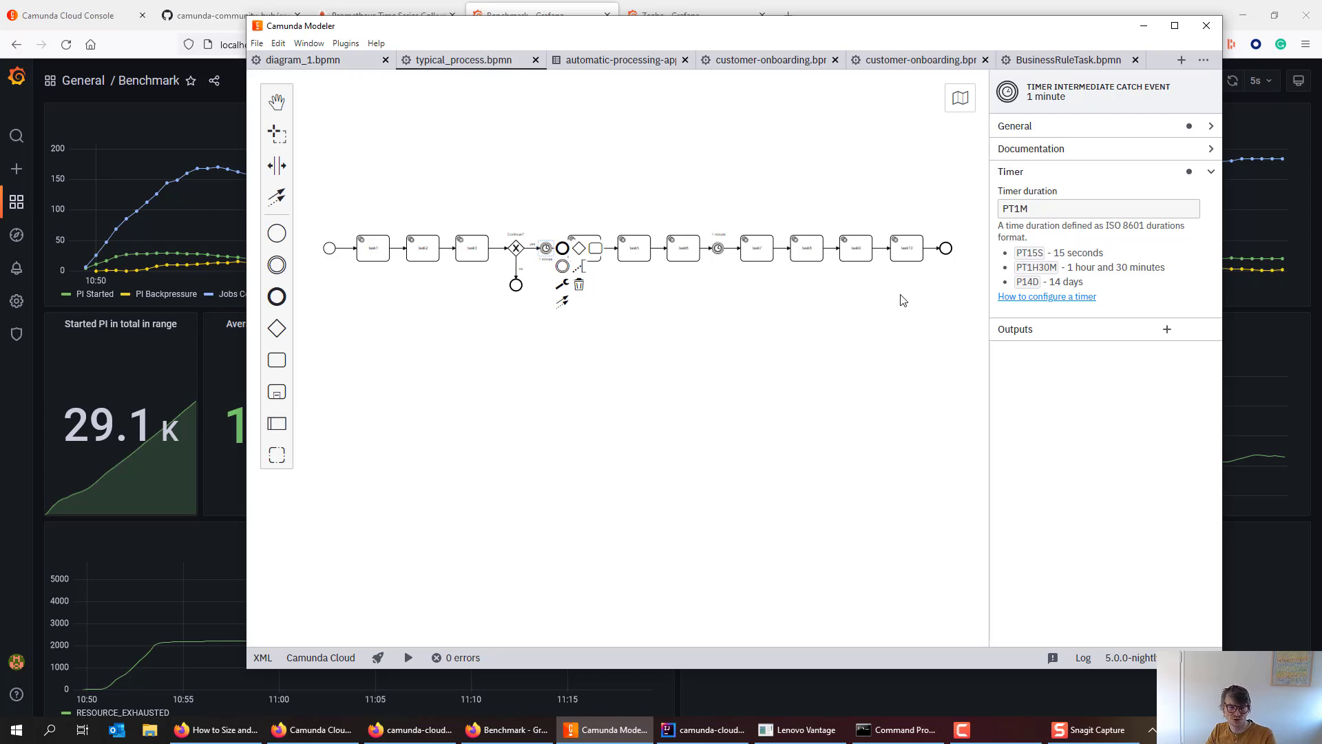
{"action": "key", "text": "alt+Tab"}
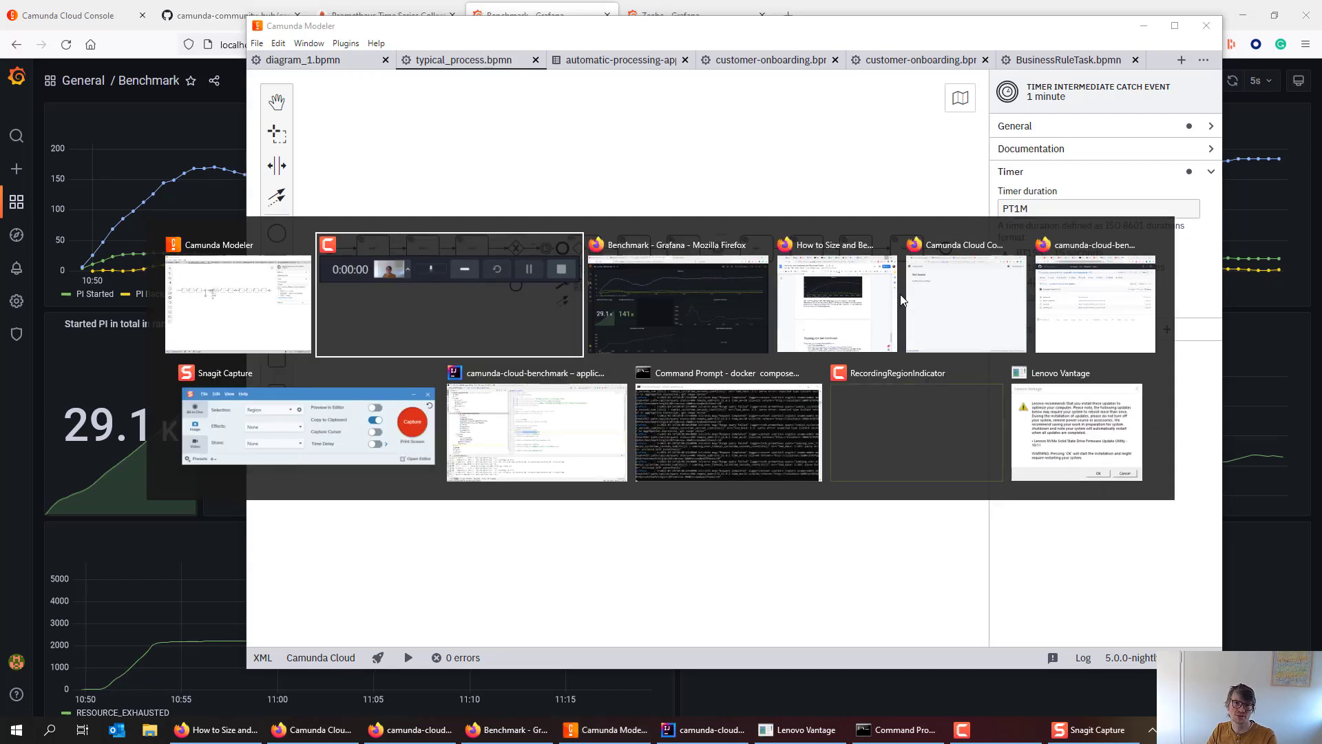
- Review the Benchmark dashboard's levelled-off rates, then move to the 'Zeebe - Grafana' tab
{"action": "key", "text": "alt+Tab"}
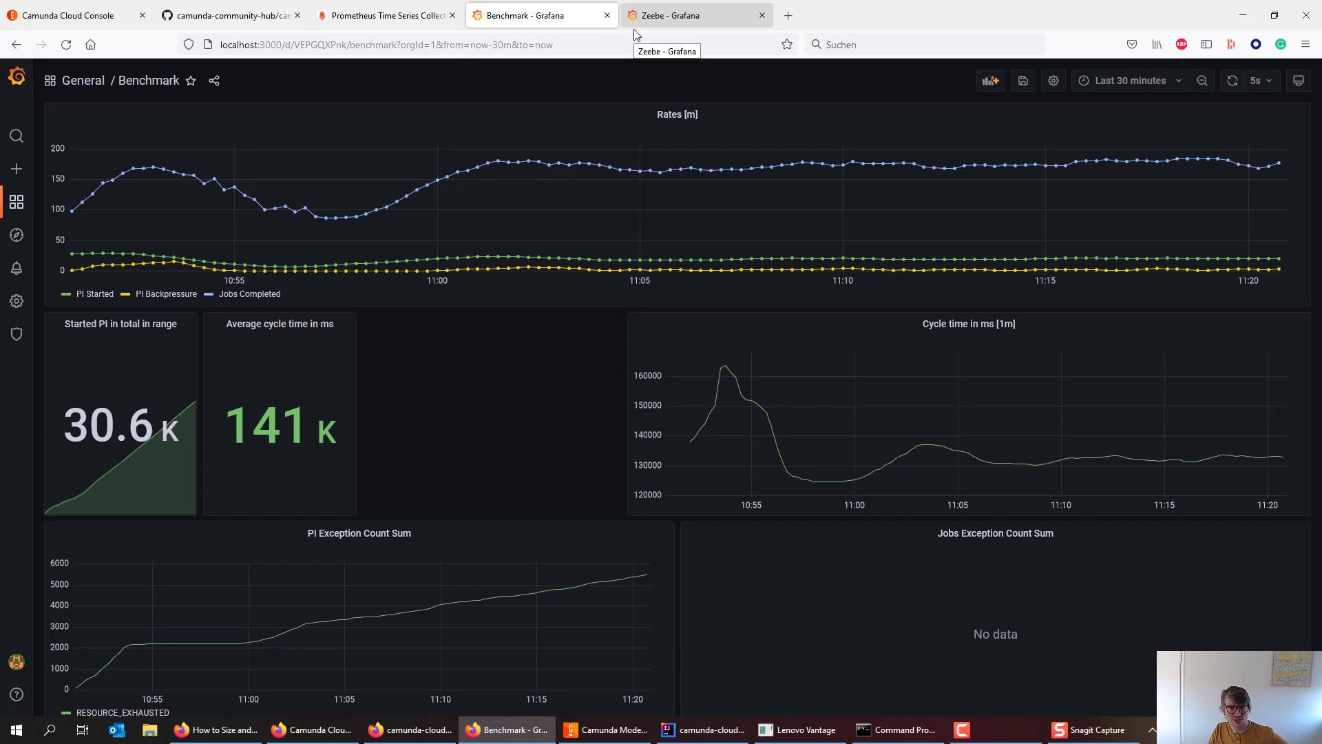
{"action": "left_click", "coordinate": [672, 23]}
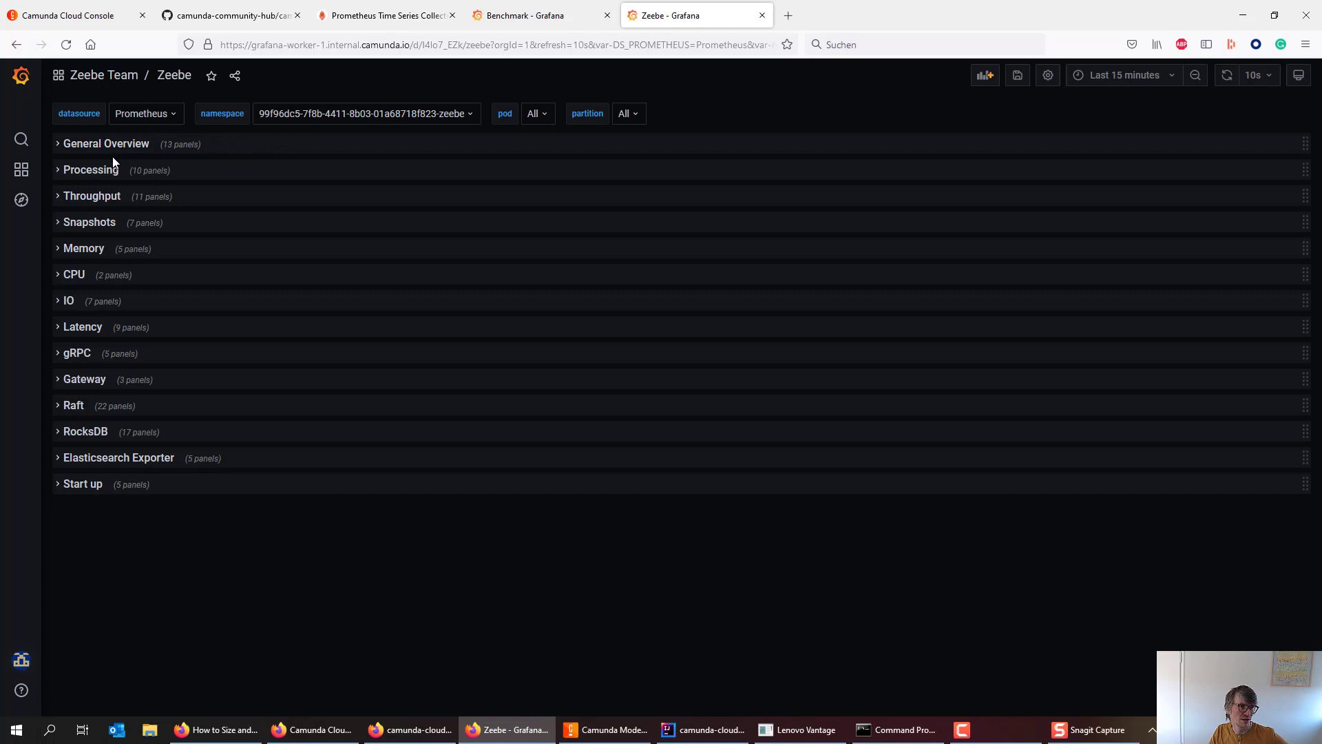
- Expand General Overview and highlight the 17.5 completed processes per second value
{"action": "left_click", "coordinate": [86, 153]}
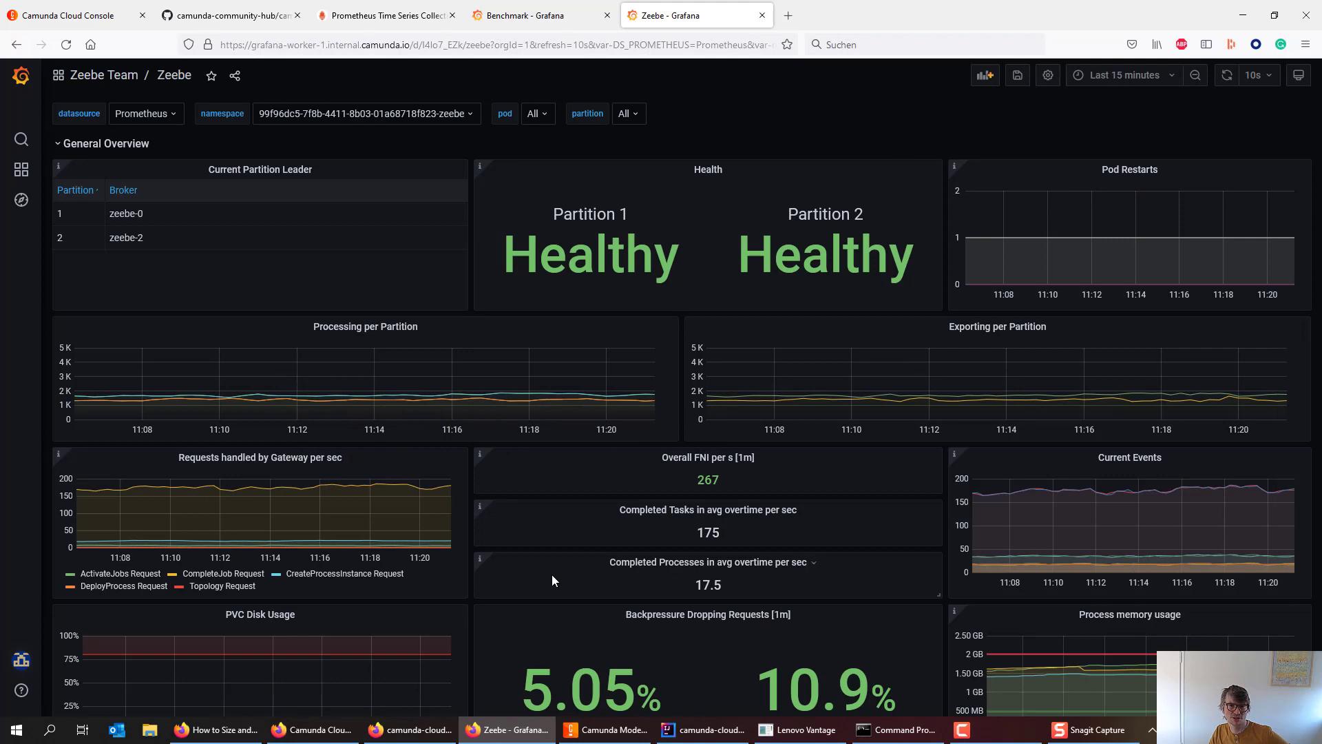
{"action": "scroll", "coordinate": [558, 578], "scroll_direction": "down", "scroll_amount": 1}
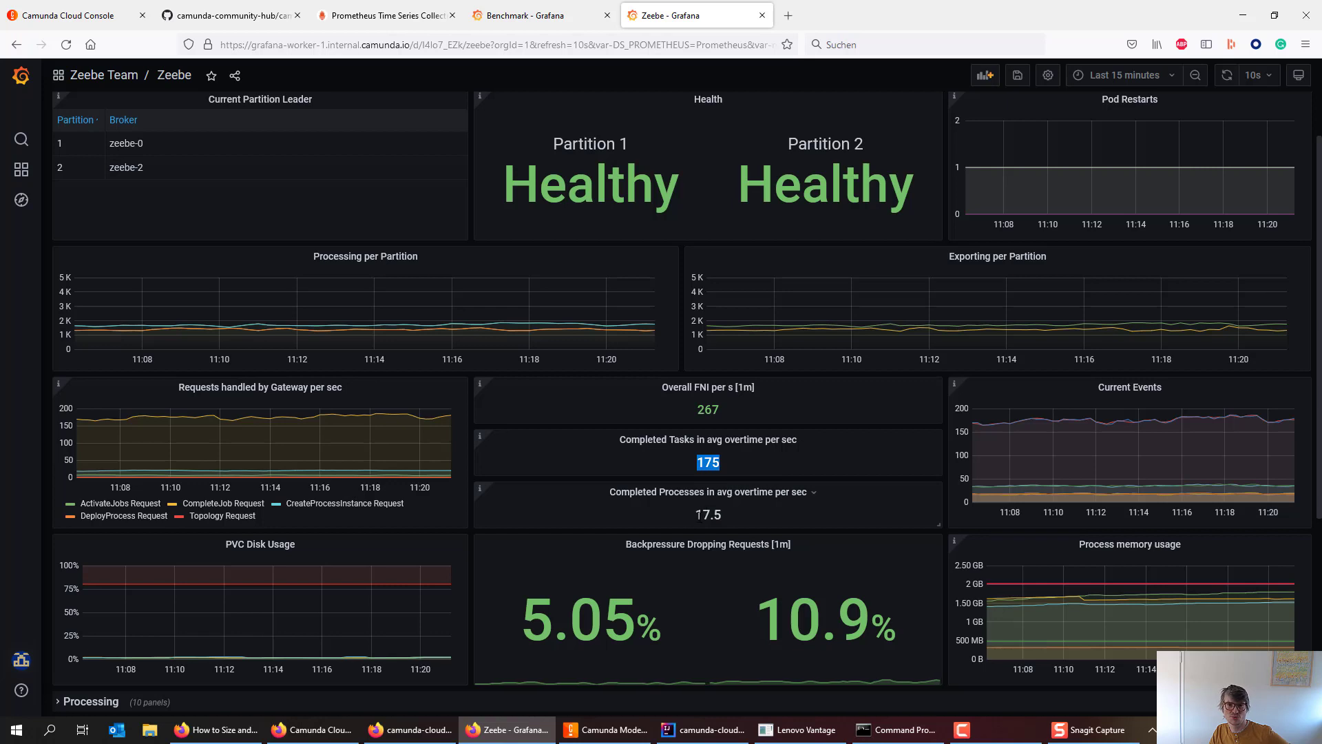
{"action": "left_click_drag", "start_coordinate": [691, 515], "coordinate": [721, 515]}
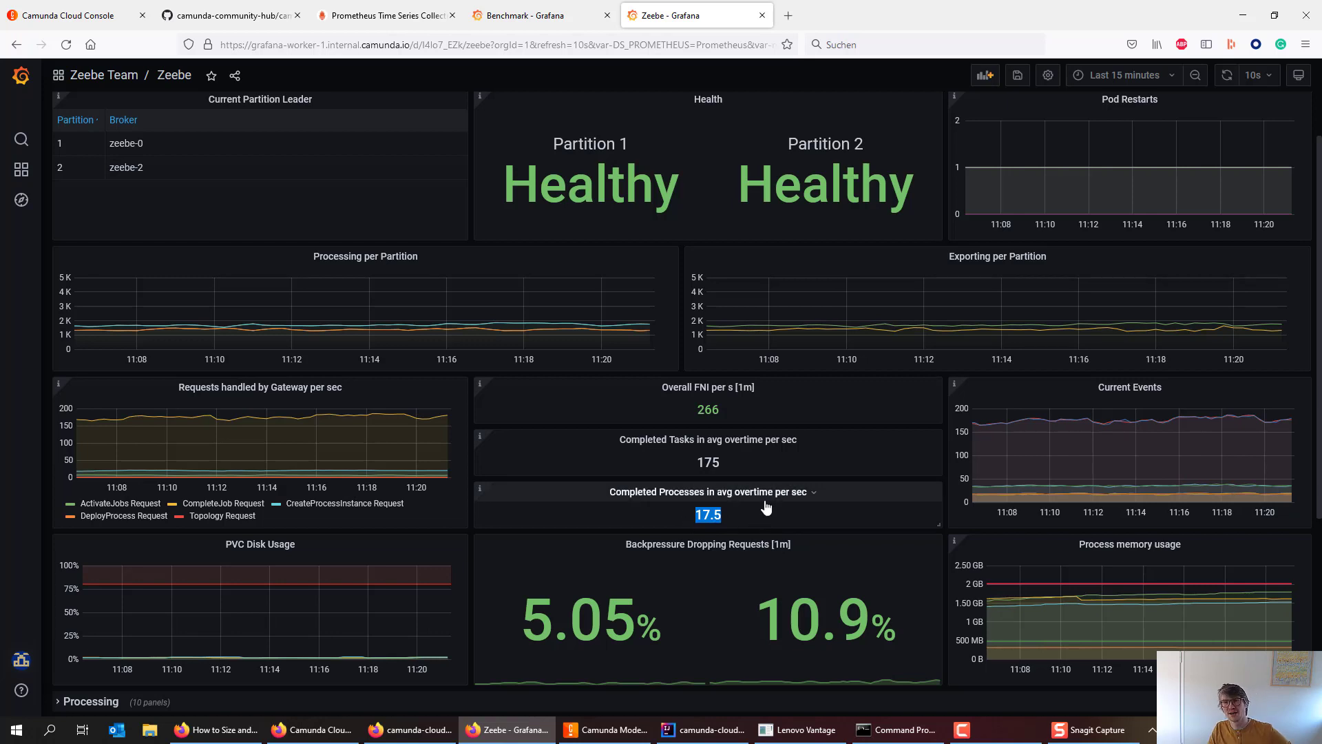
{"action": "left_click", "coordinate": [717, 521]}
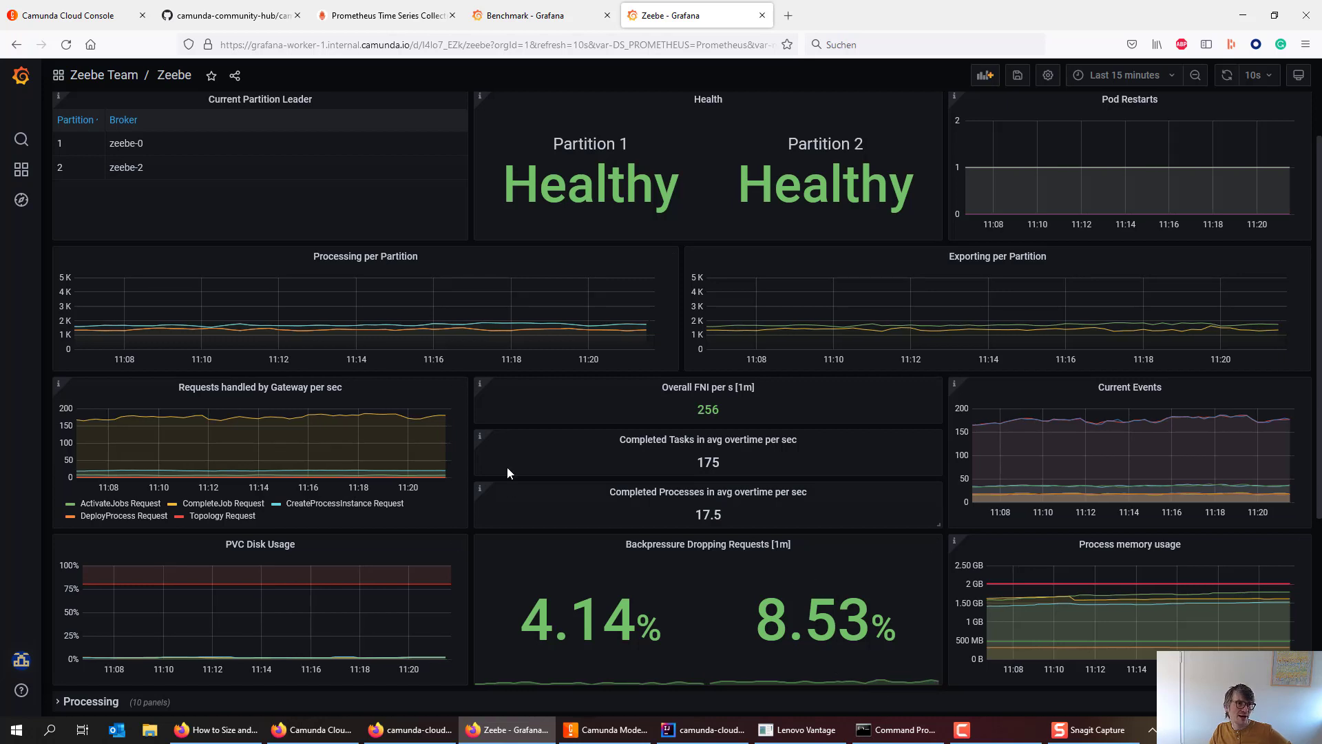
- Expand Throughput and review instance rates near 17–18/s and job rates near 175/s
{"action": "scroll", "coordinate": [509, 475], "scroll_direction": "down", "scroll_amount": 4}
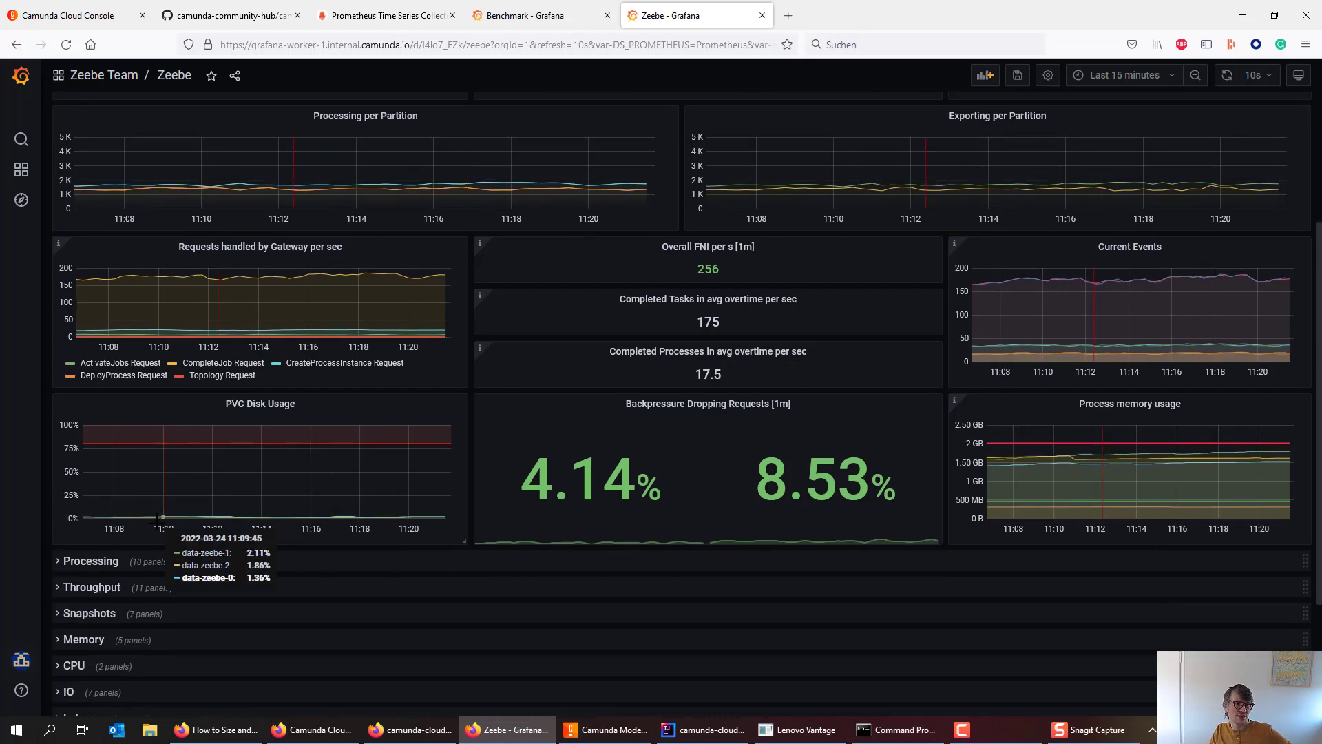
{"action": "scroll", "coordinate": [150, 551], "scroll_direction": "down", "scroll_amount": 1}
{"action": "left_click", "coordinate": [133, 518]}
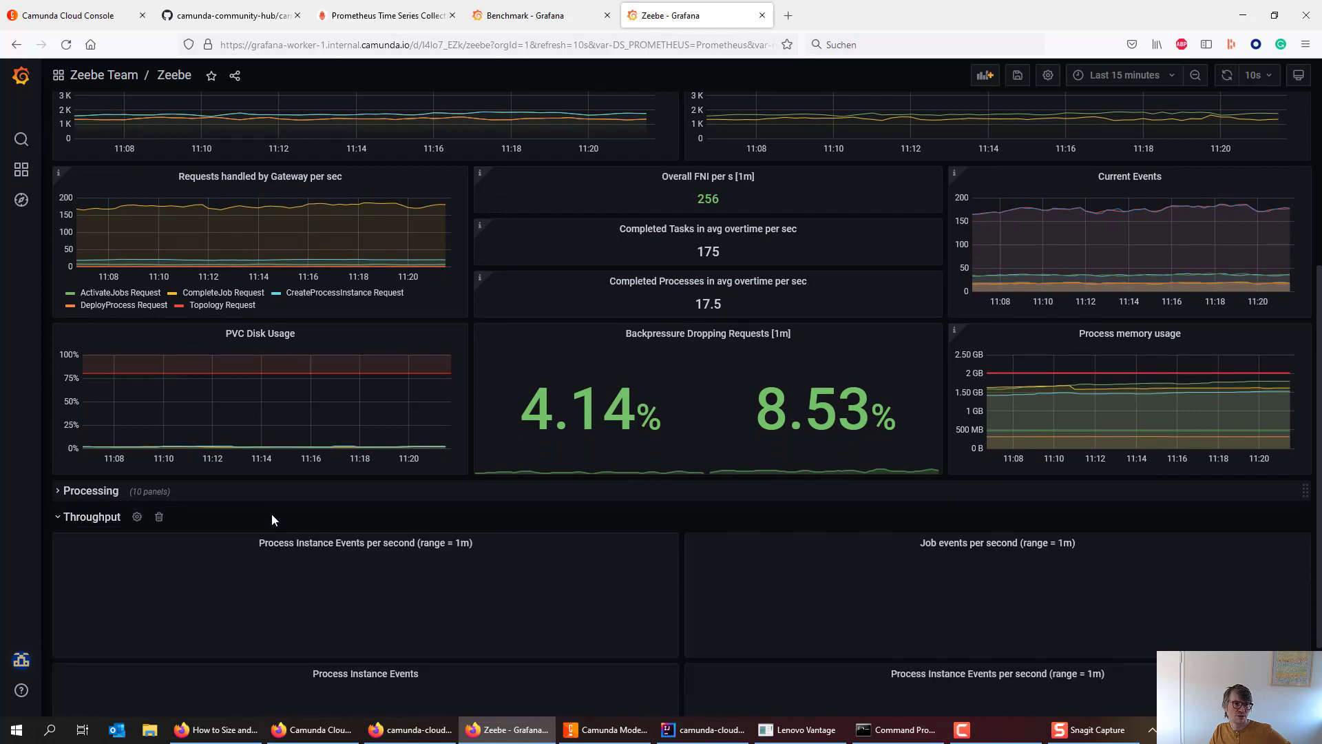
{"action": "scroll", "coordinate": [272, 516], "scroll_direction": "down", "scroll_amount": 7}
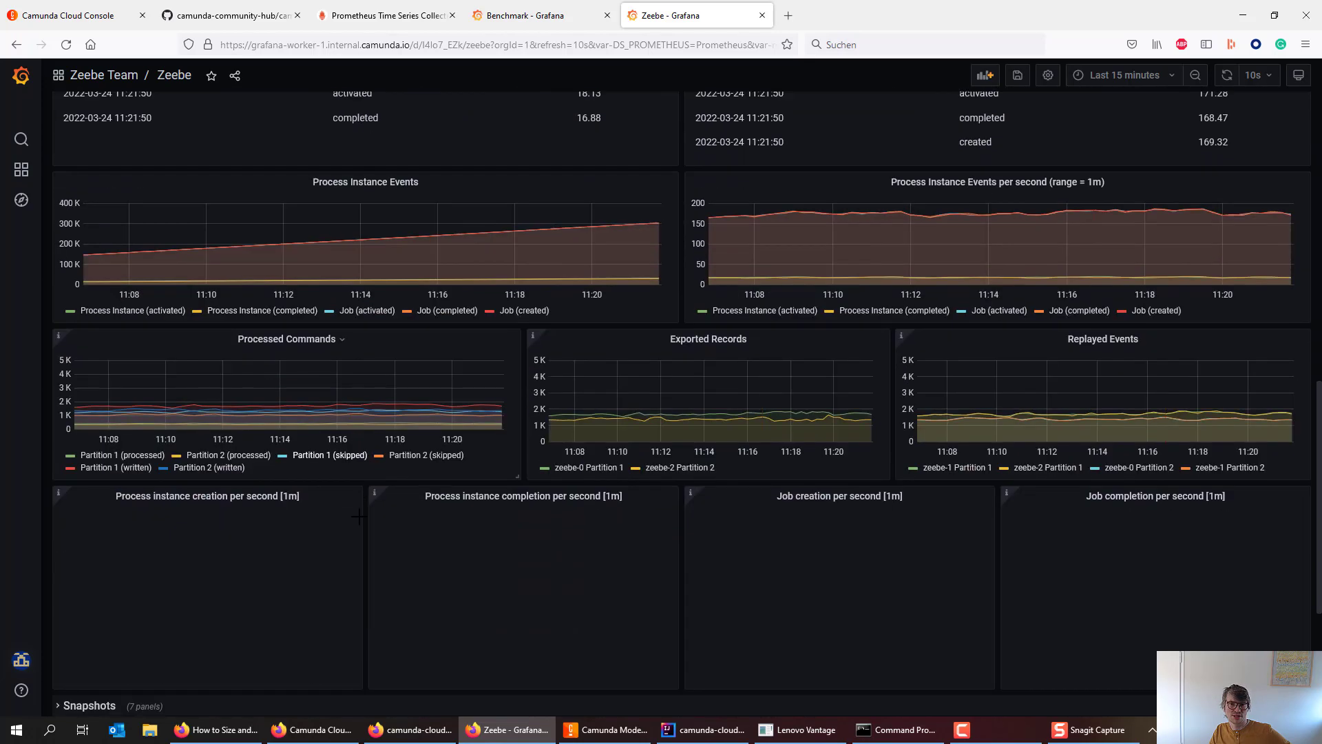
{"action": "scroll", "coordinate": [276, 509], "scroll_direction": "down", "scroll_amount": 1}
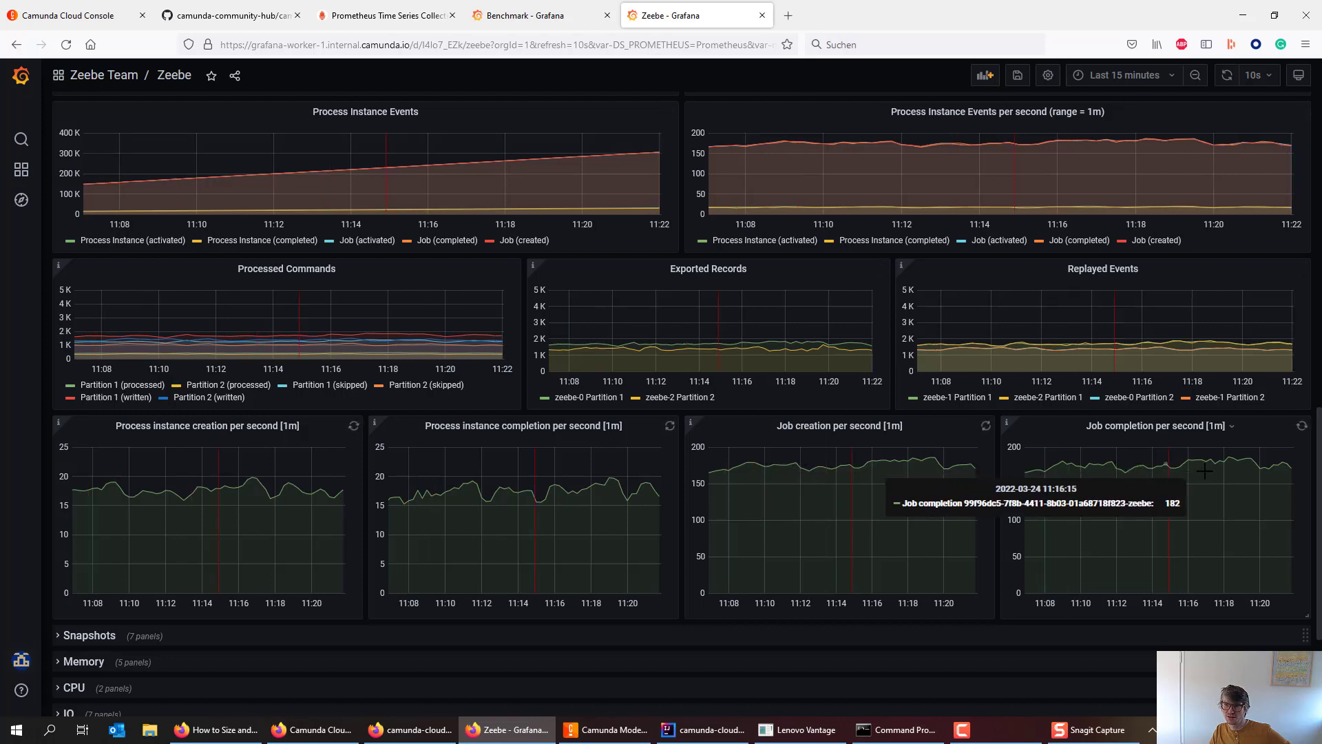
{"action": "scroll", "coordinate": [1141, 543], "scroll_direction": "down", "scroll_amount": 1}
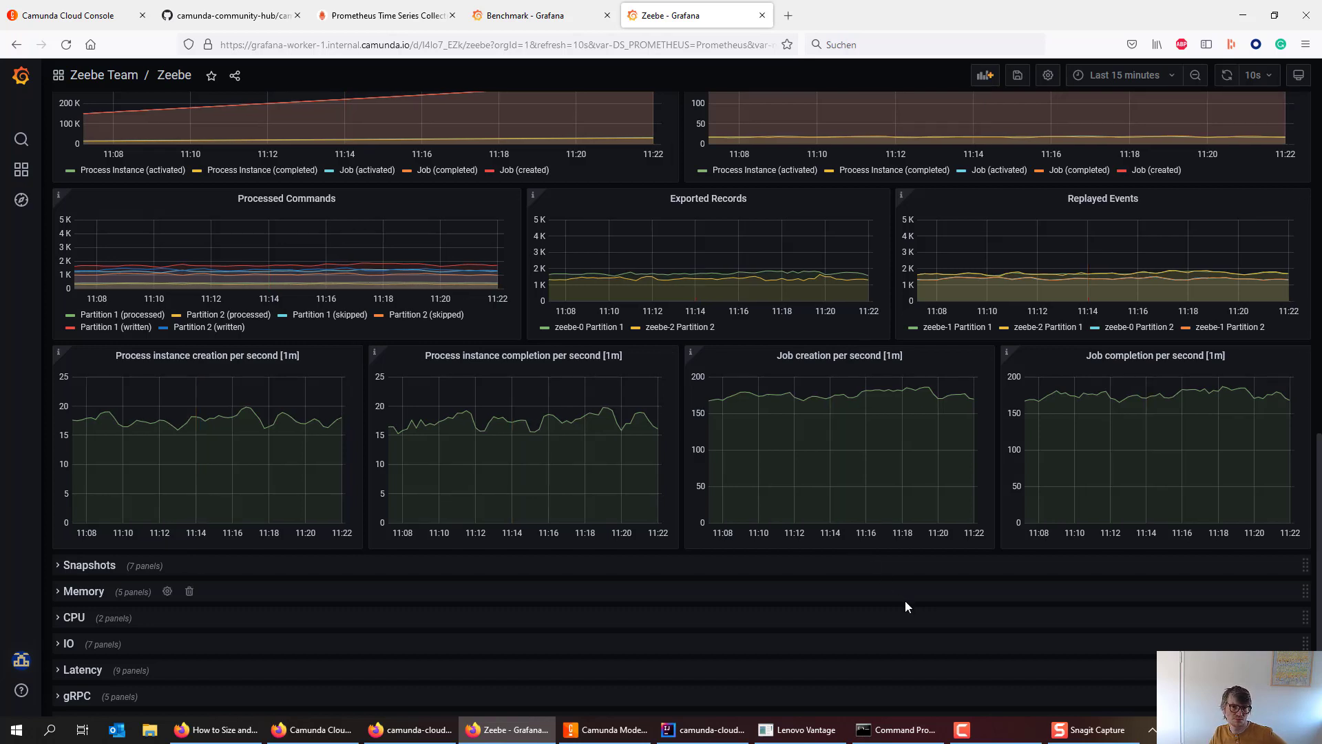
{"action": "scroll", "coordinate": [906, 602], "scroll_direction": "down", "scroll_amount": 1}
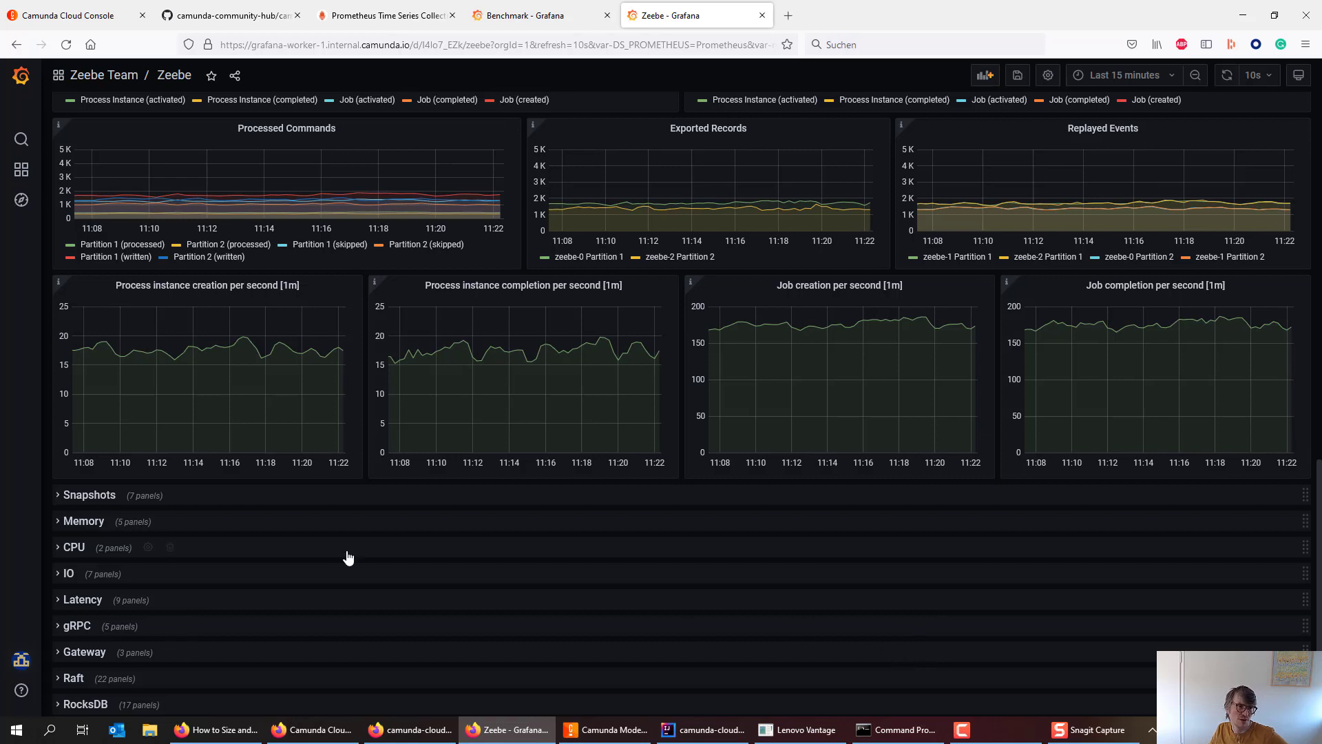
{"action": "scroll", "coordinate": [185, 540], "scroll_direction": "down", "scroll_amount": 1}
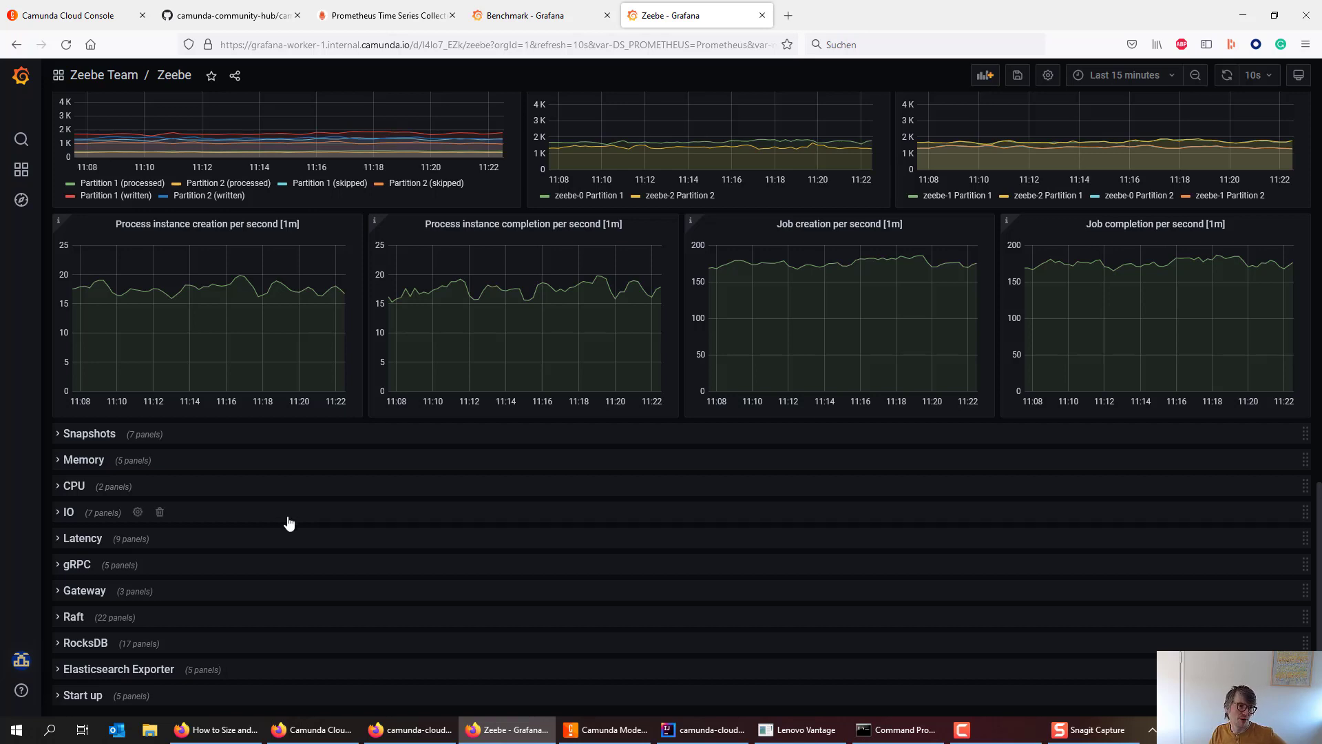
- Expand the CPU section and turn on the CPU usage chart's legend
{"action": "left_click", "coordinate": [73, 486]}
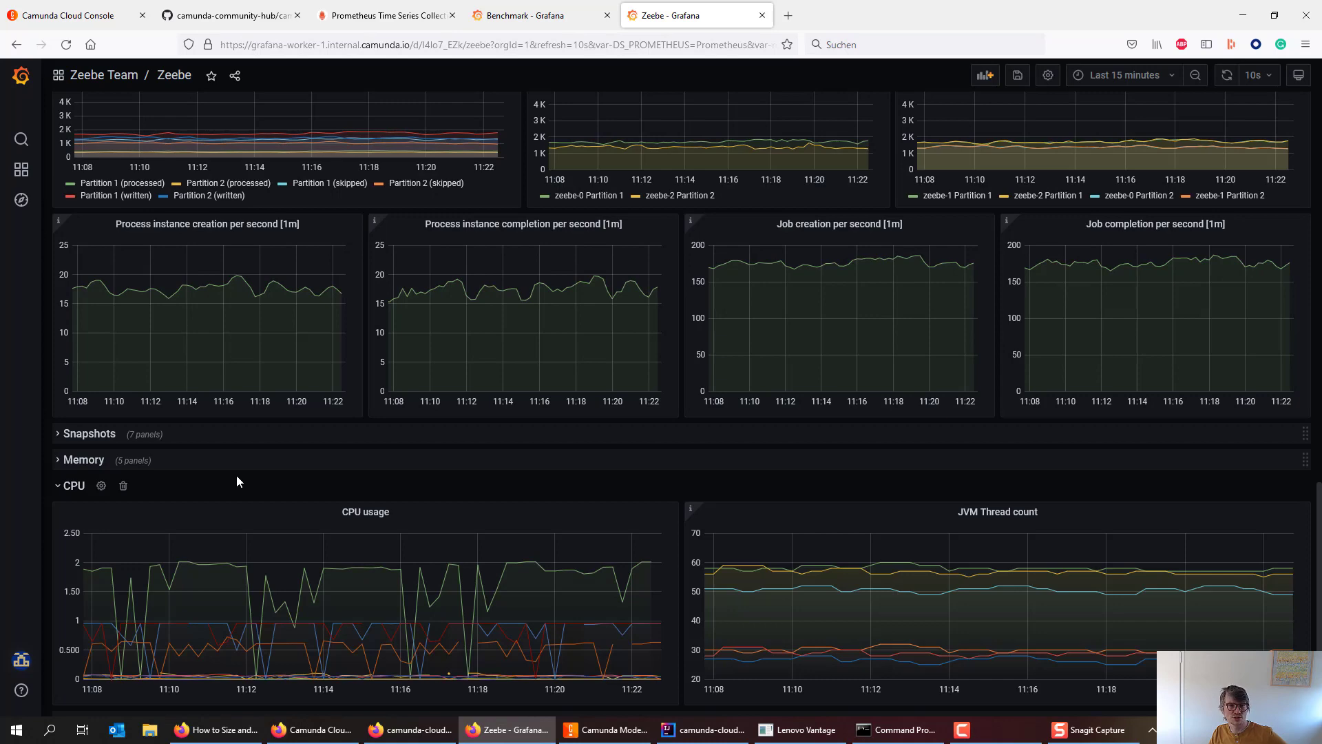
{"action": "scroll", "coordinate": [237, 481], "scroll_direction": "down", "scroll_amount": 2}
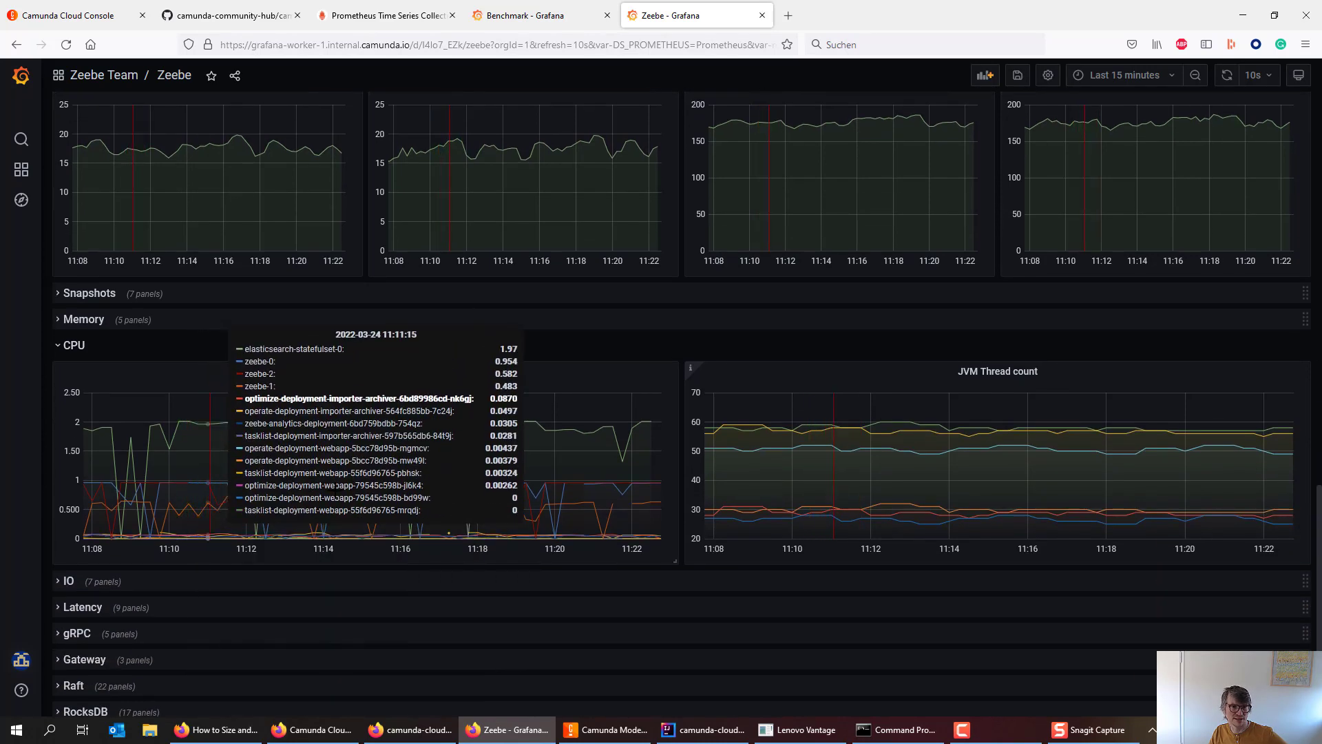
{"action": "left_click", "coordinate": [389, 373]}
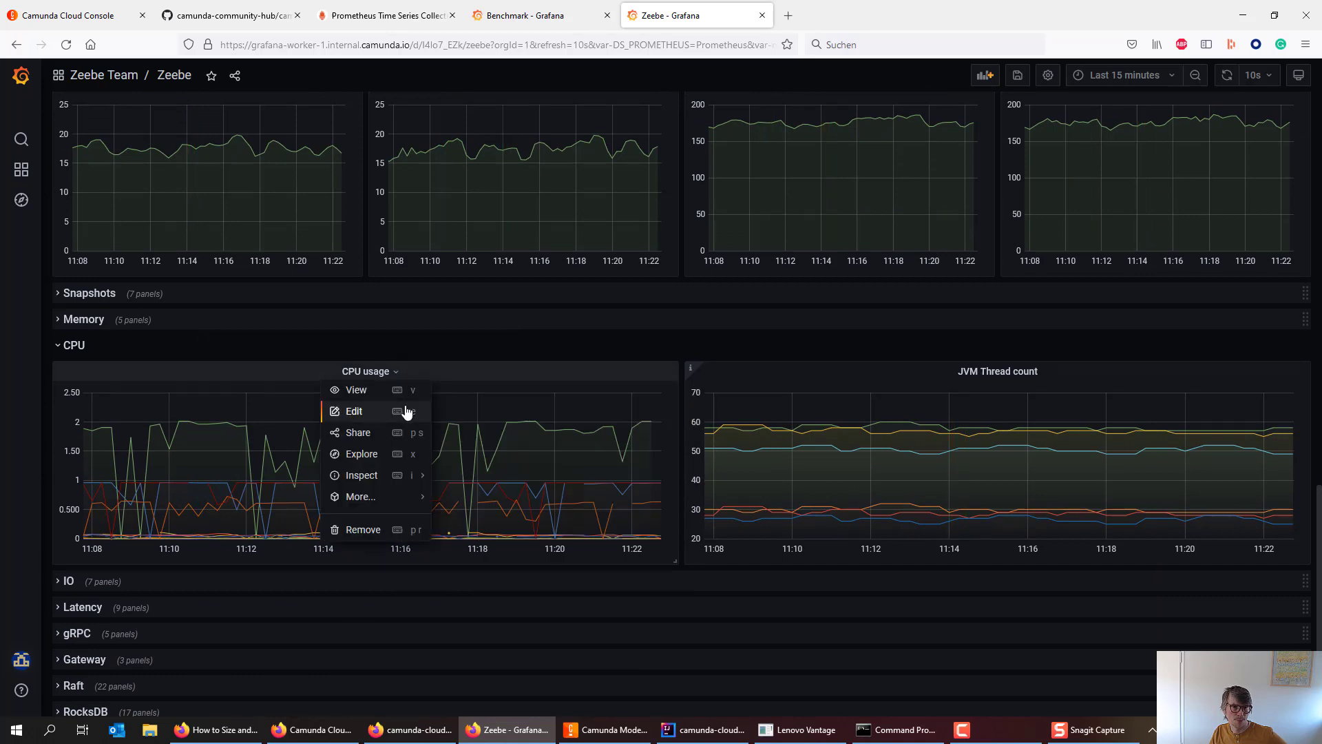
{"action": "mouse_move", "coordinate": [399, 496]}
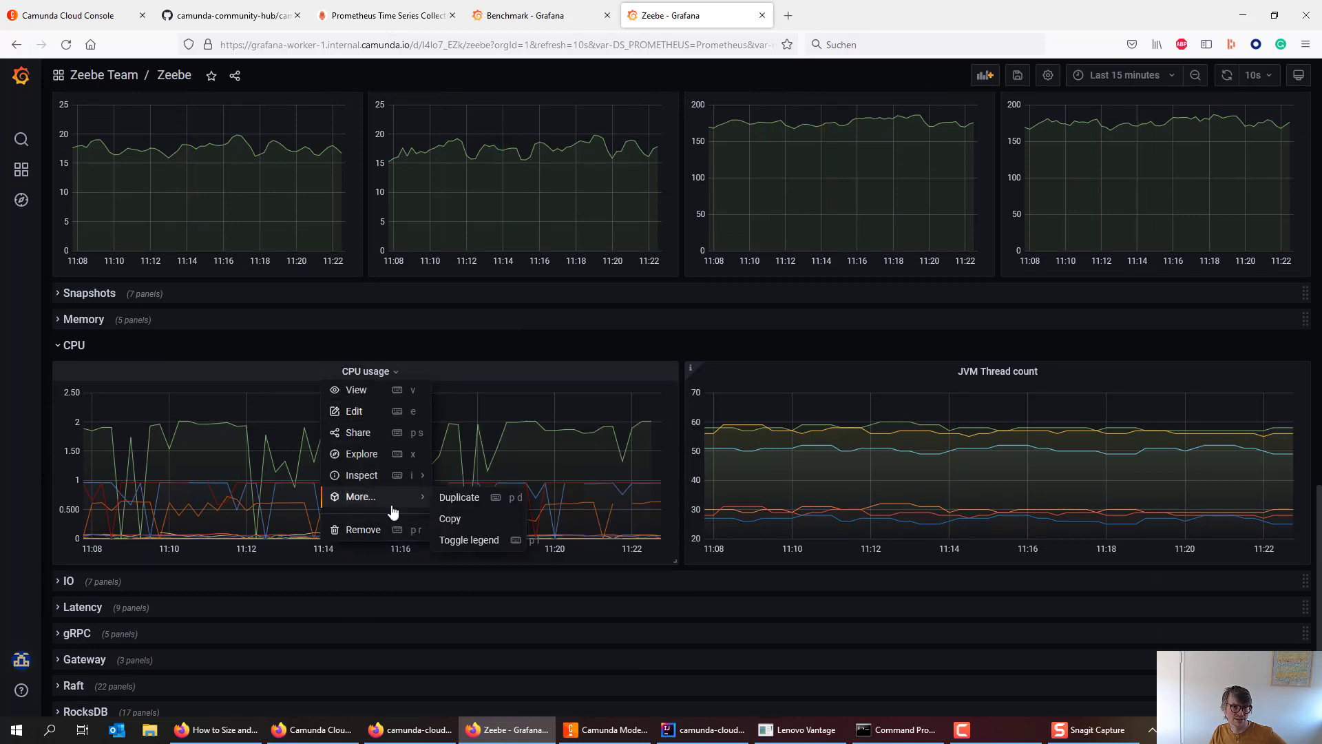
{"action": "left_click", "coordinate": [454, 538]}
- Limit CPU usage to the zeebe-0, zeebe-1 and zeebe-2 series, then expand Memory
{"action": "scroll", "coordinate": [292, 544], "scroll_direction": "down", "scroll_amount": 1}
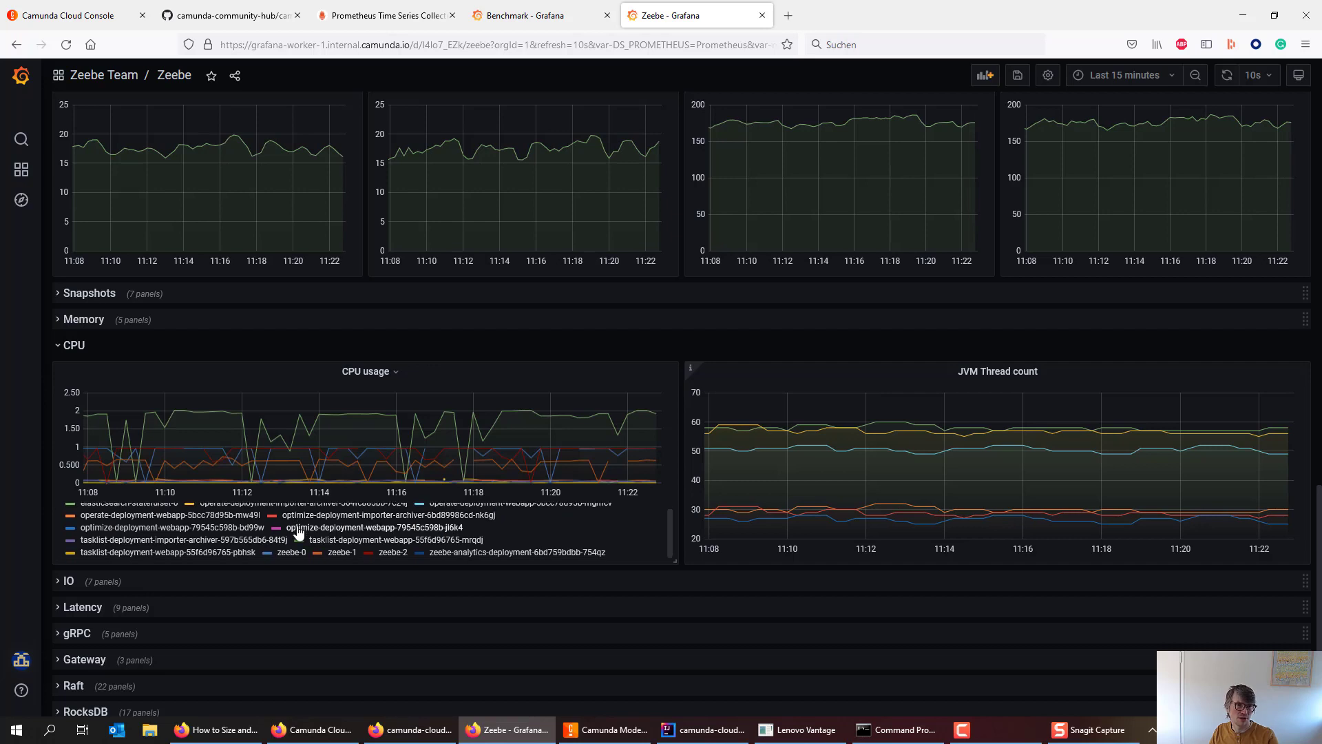
{"action": "left_click", "coordinate": [287, 552]}
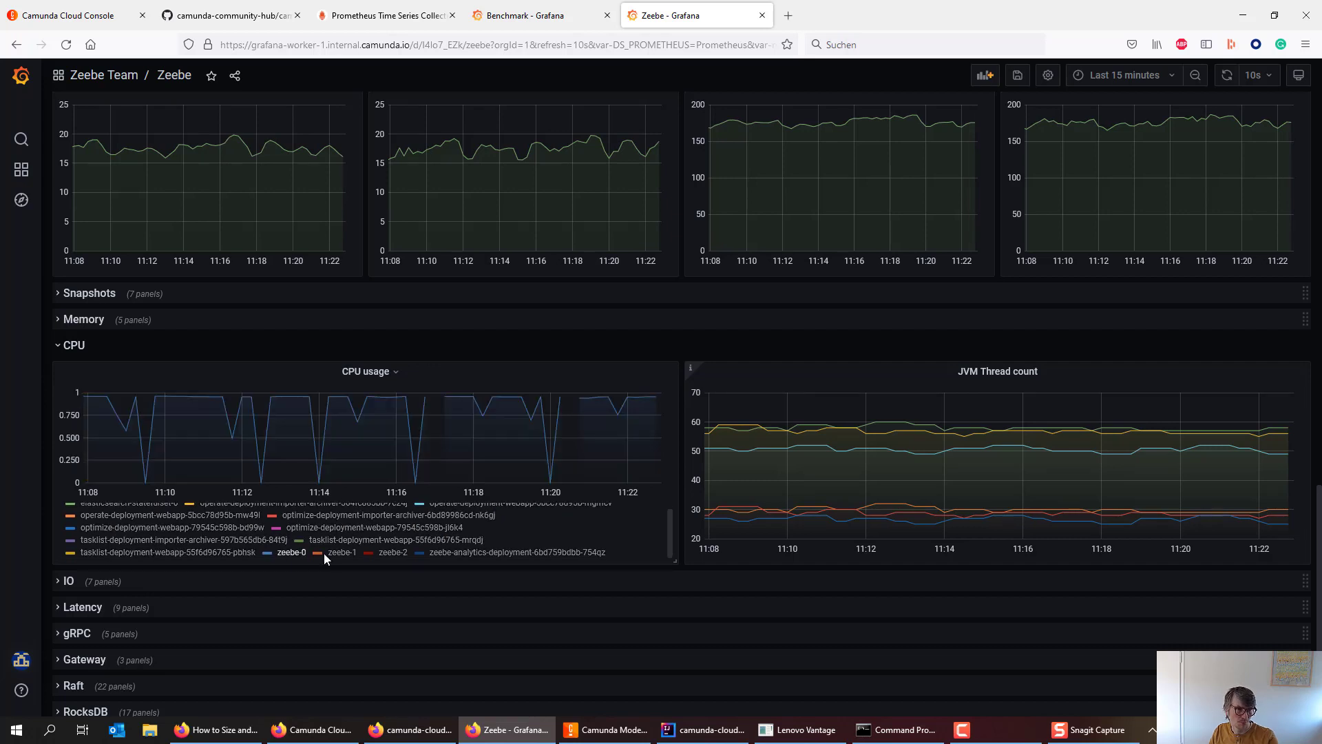
{"action": "left_click", "coordinate": [342, 553], "text": "shift"}
{"action": "left_click", "coordinate": [384, 553], "text": "shift"}
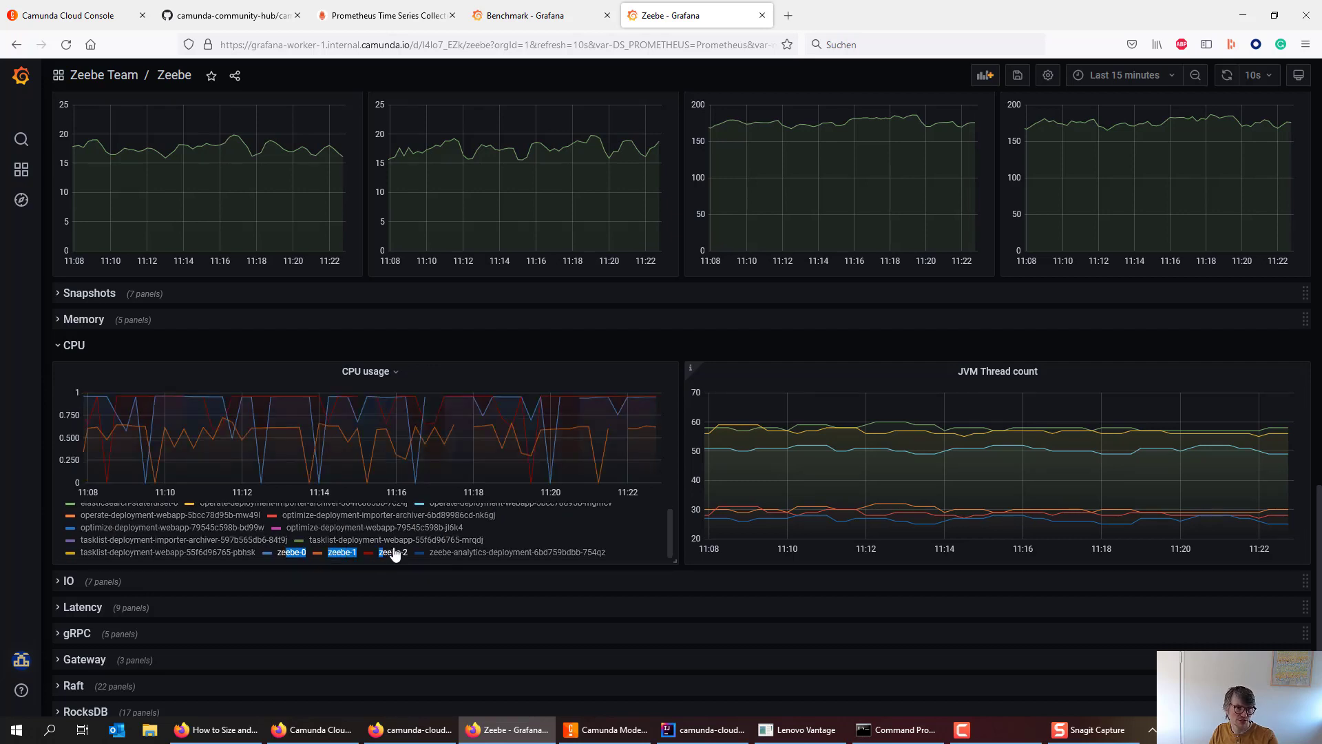
{"action": "left_click", "coordinate": [429, 324]}
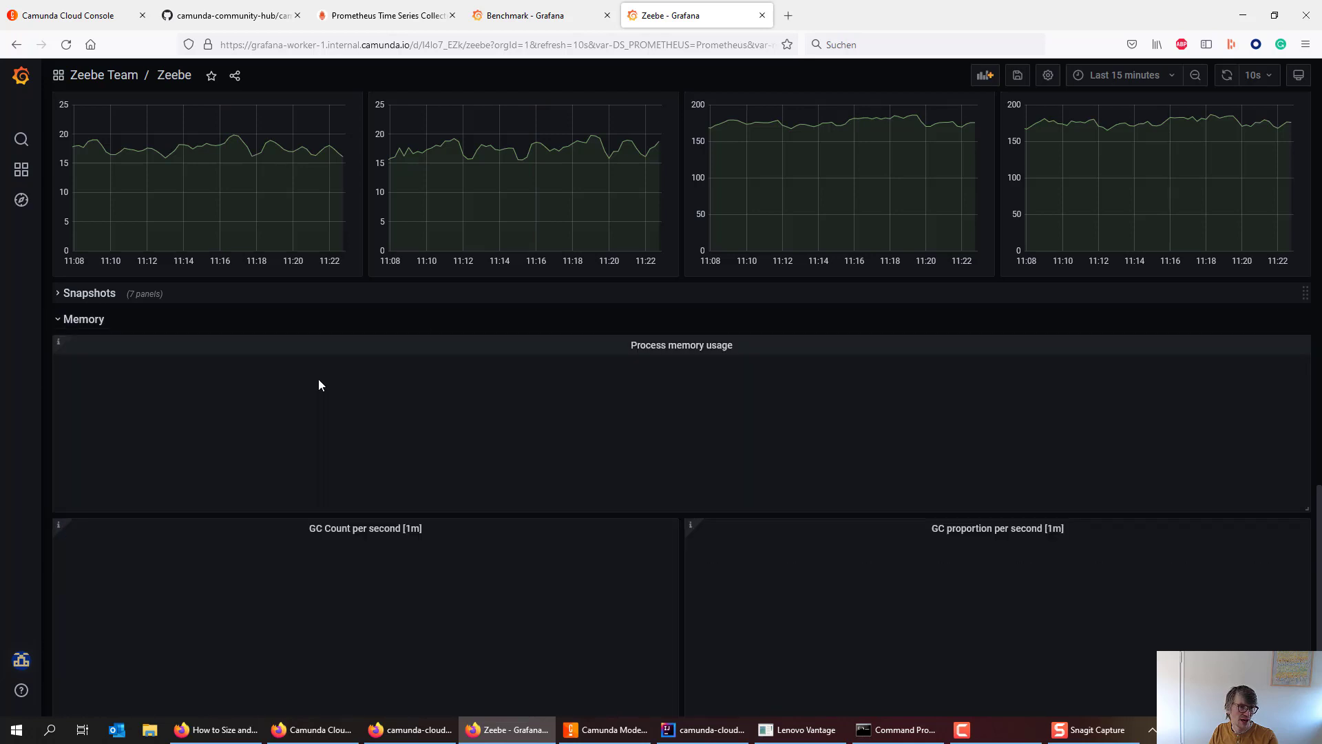
{"action": "scroll", "coordinate": [383, 386], "scroll_direction": "down", "scroll_amount": 2}
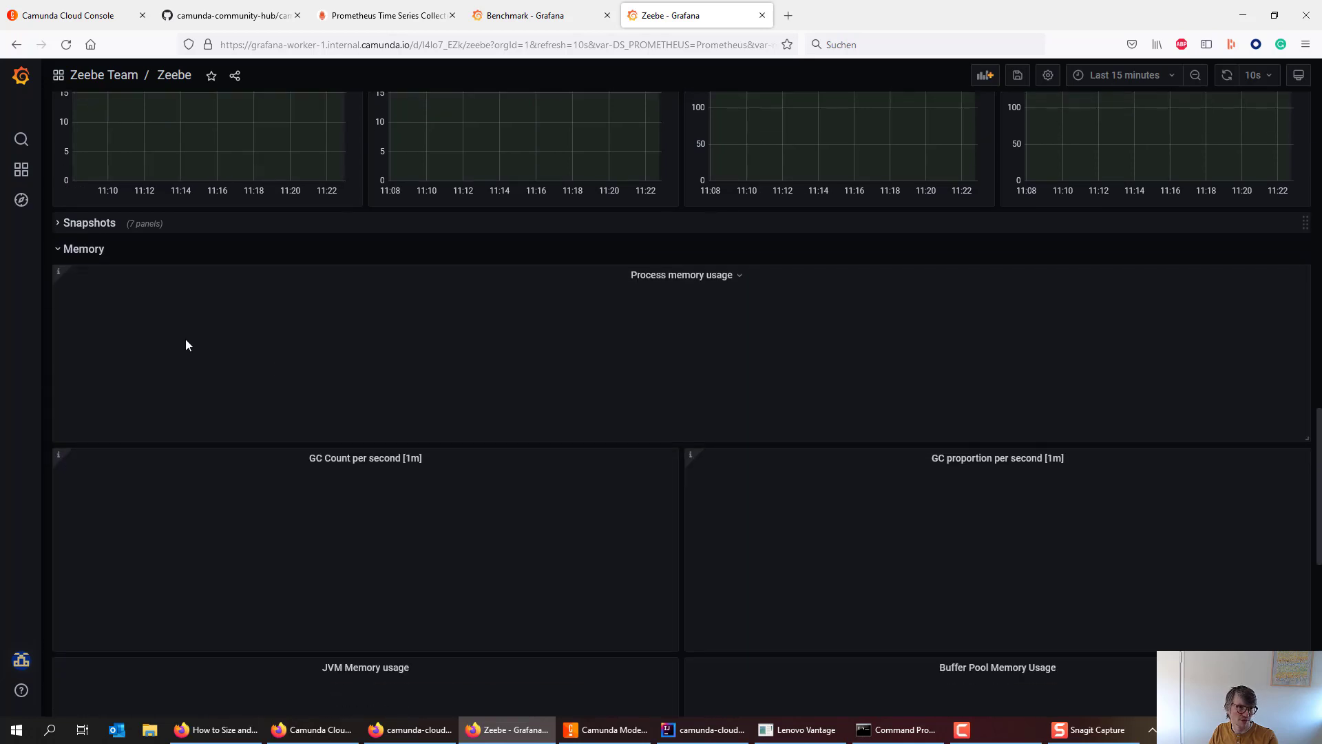
{"action": "left_click", "coordinate": [100, 252]}
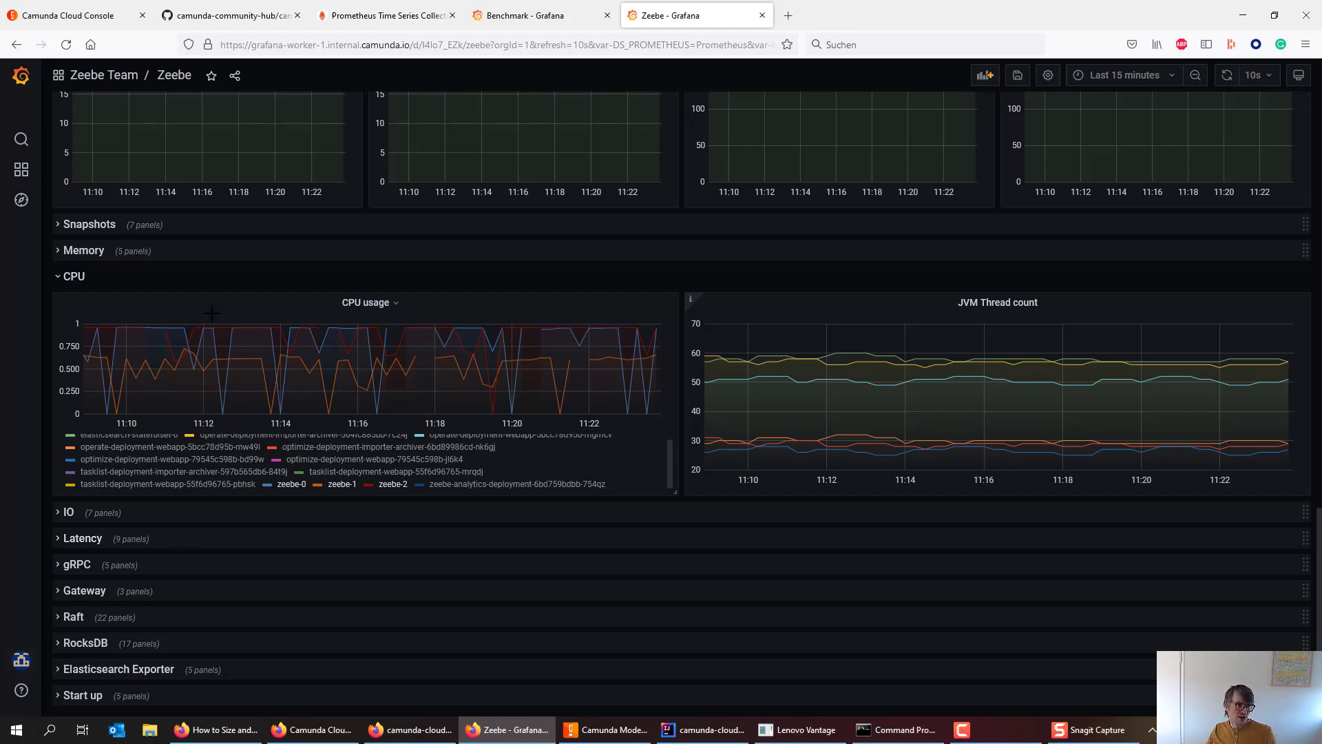
- Switch the Benchmark dashboard to Last 1 hour, then go to the camunda-cloud-benchmark GitHub tab
{"action": "left_click", "coordinate": [530, 15]}
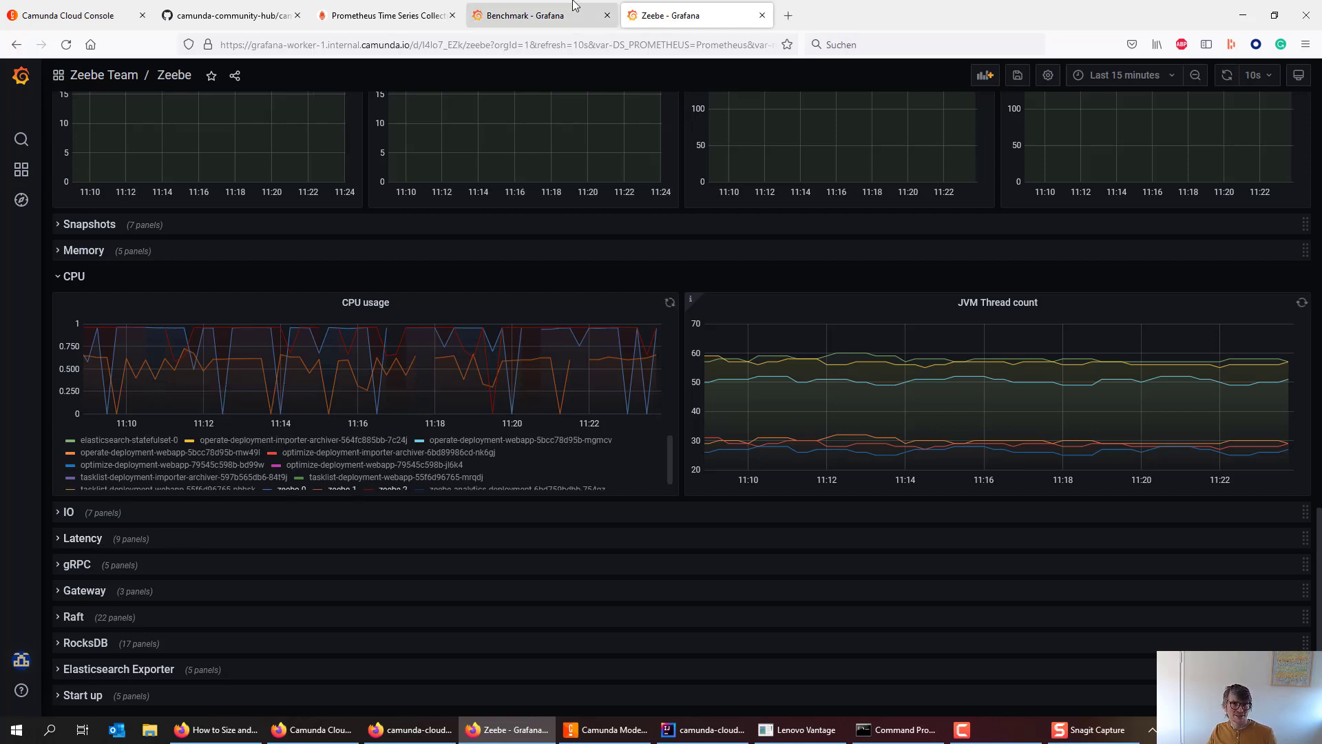
{"action": "left_click", "coordinate": [1126, 80]}
{"action": "left_click", "coordinate": [1122, 212]}
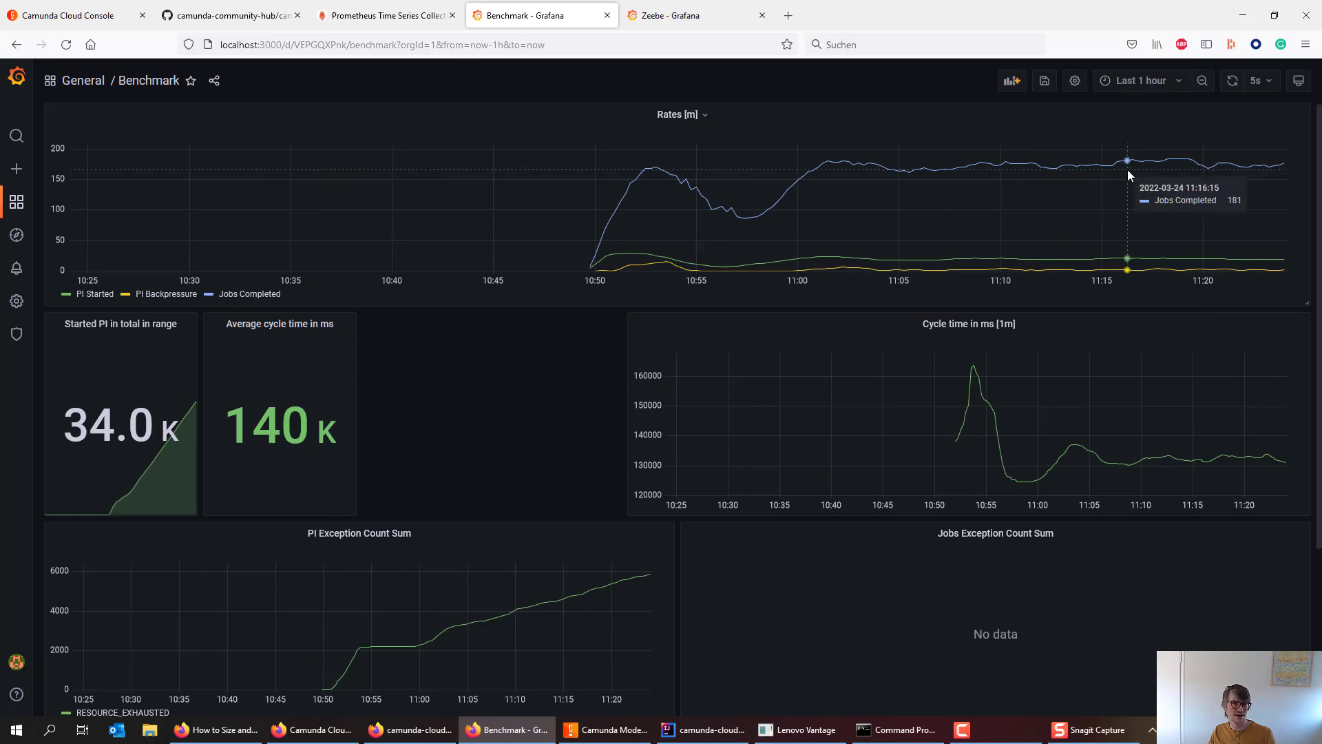
{"action": "left_click", "coordinate": [234, 16]}
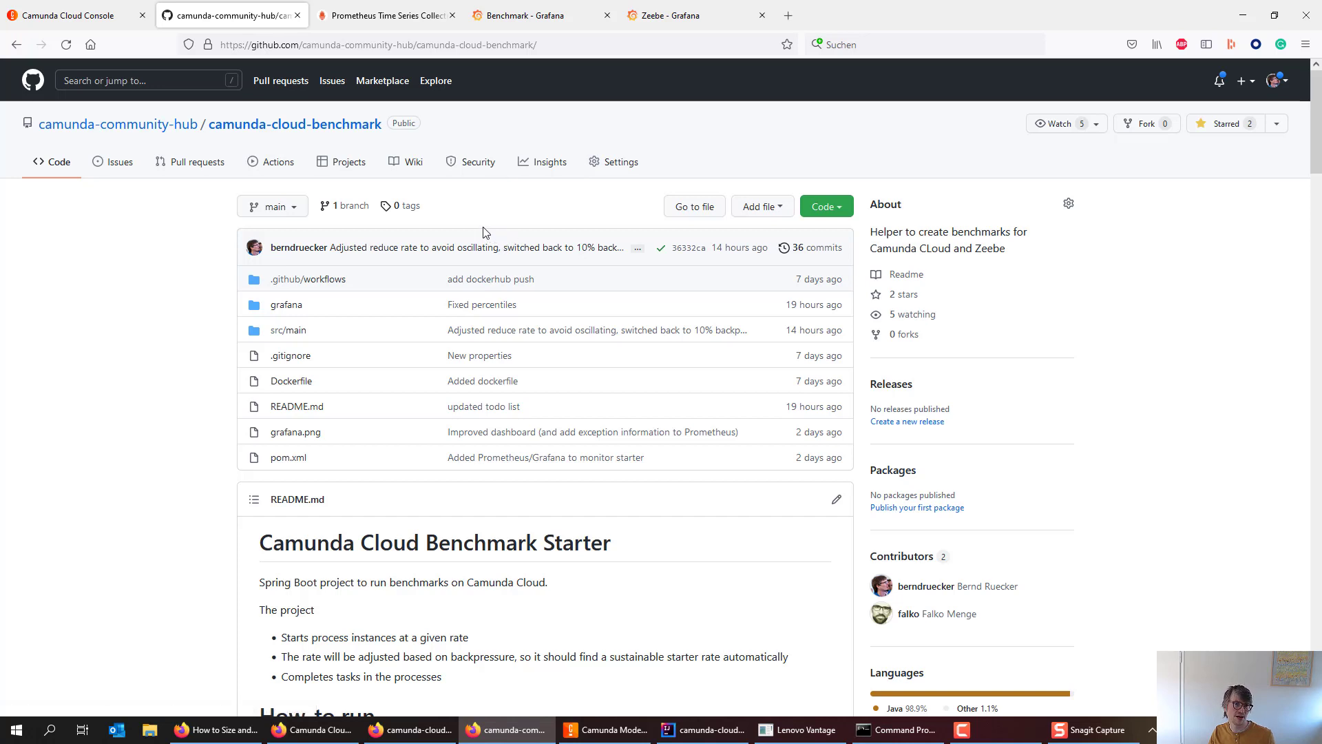
{"action": "mouse_move", "coordinate": [707, 731]}
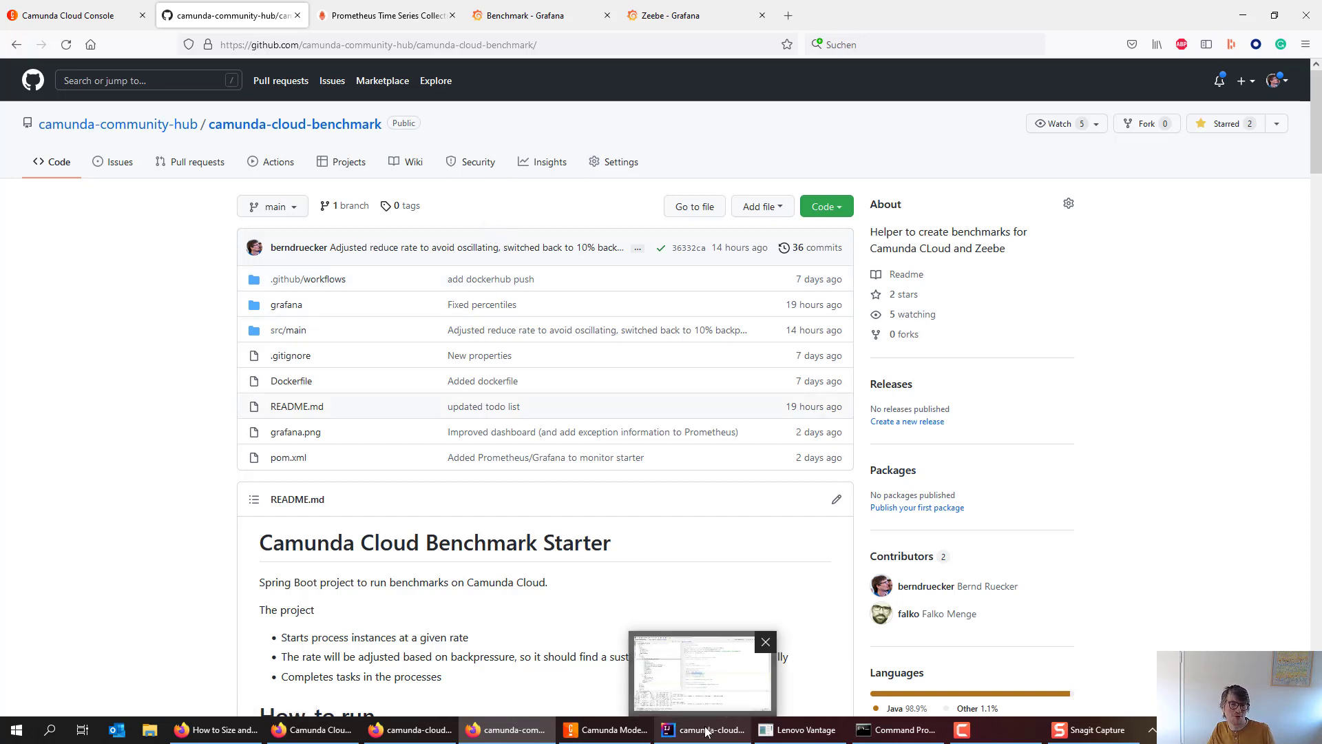